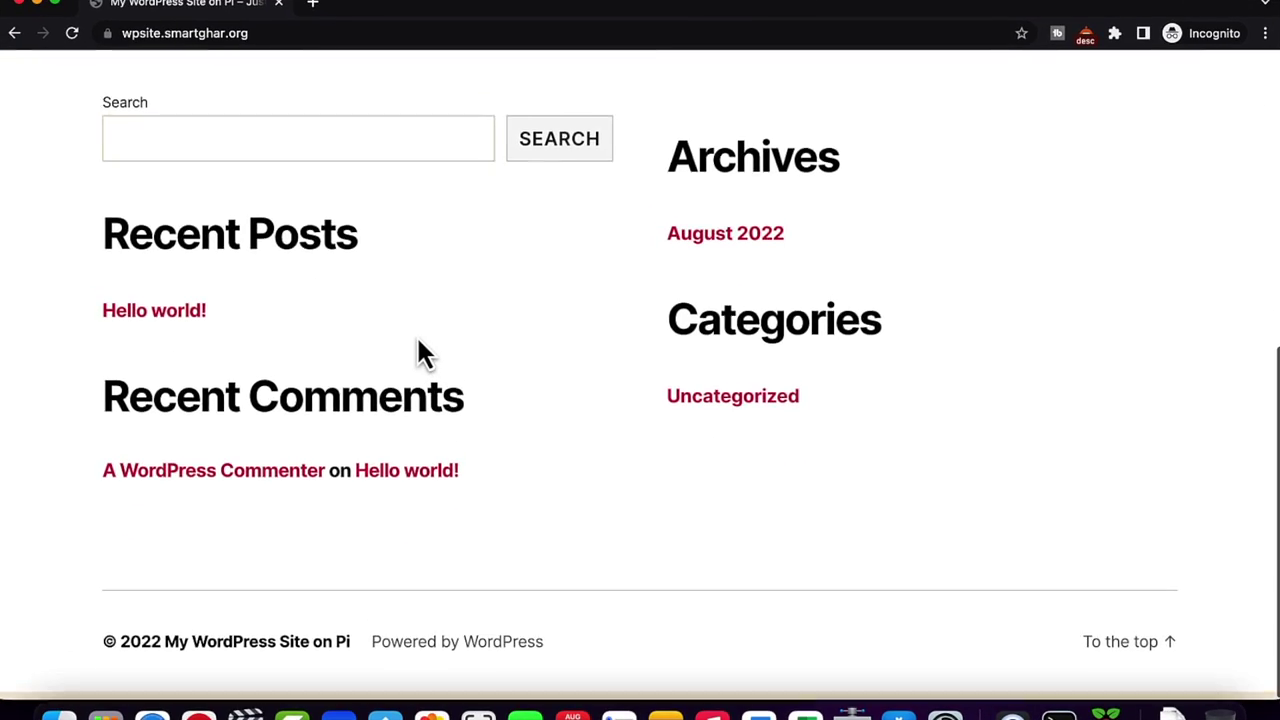
Examine the security certificate of wpsite.smartghar.org, including its issuer, expiry date and validity
scroll(417, 351, up, 10)
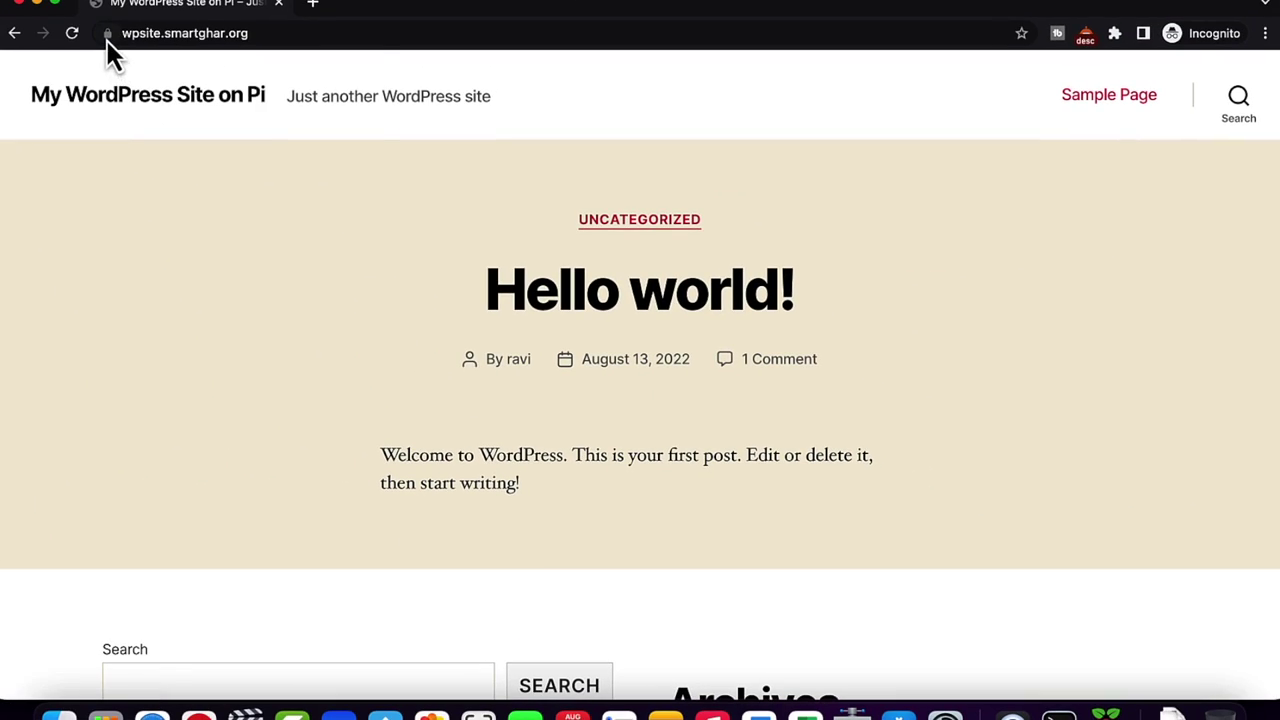
click(107, 33)
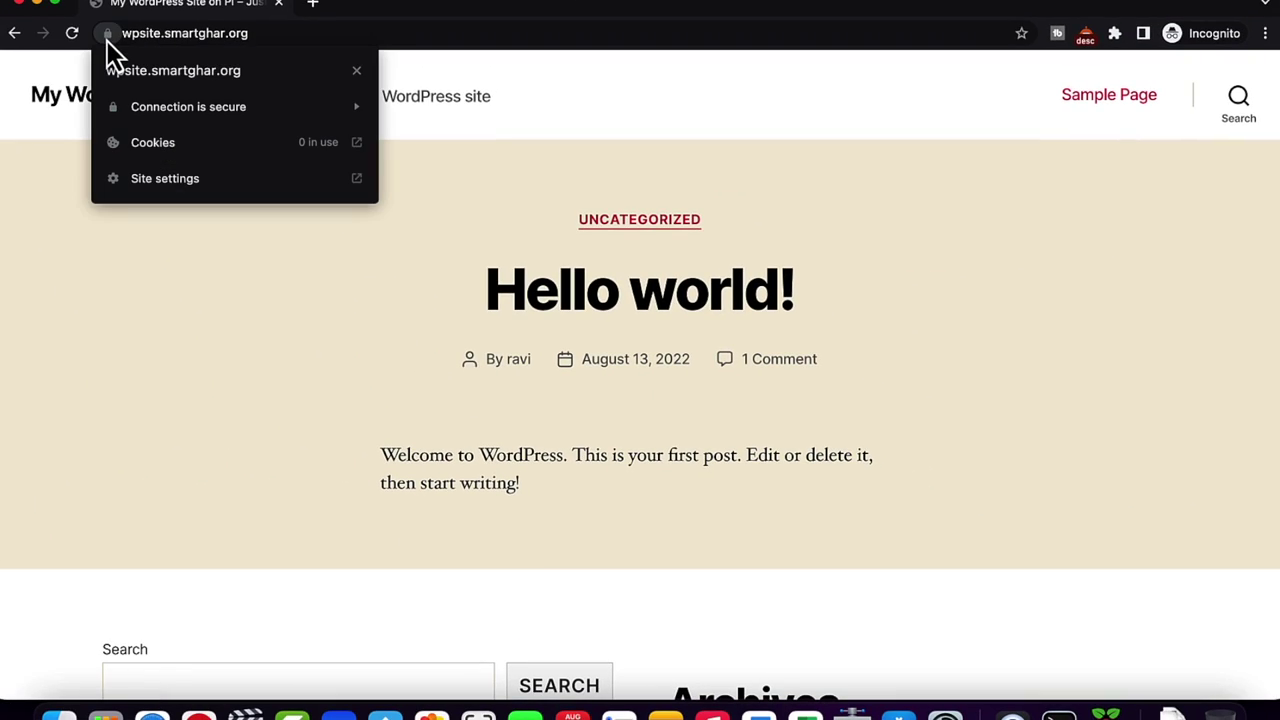
click(165, 107)
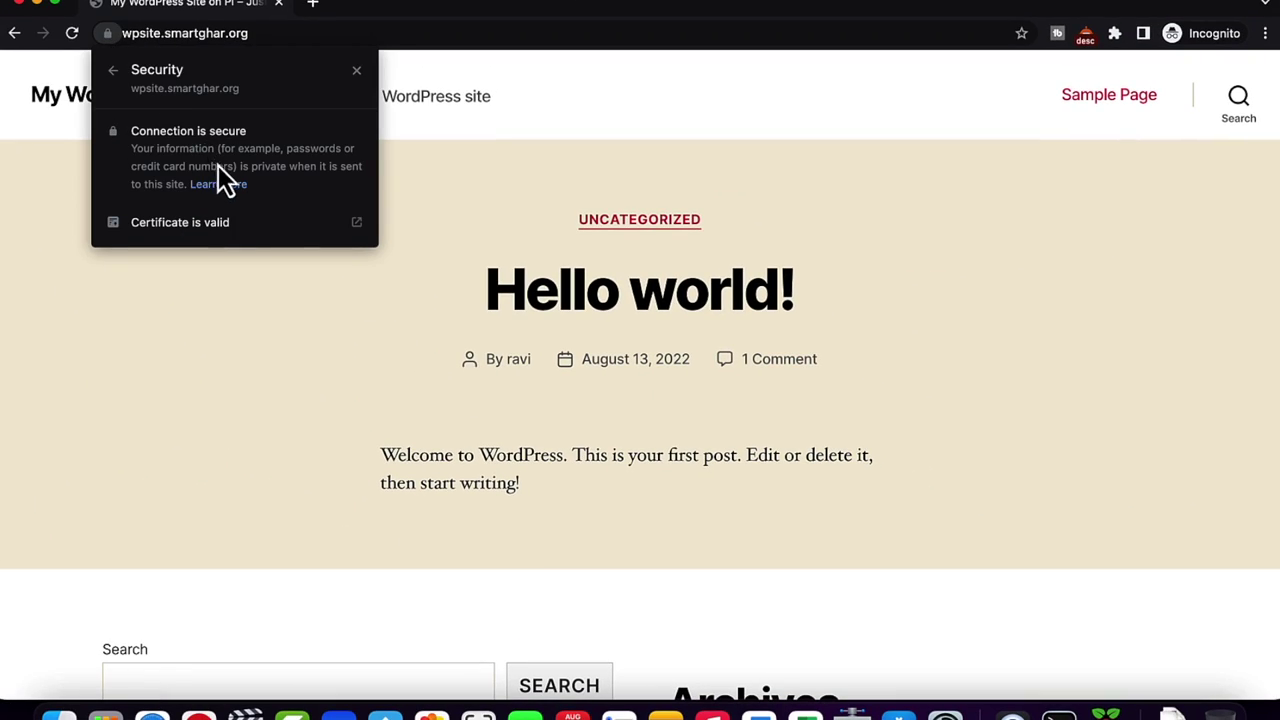
click(217, 229)
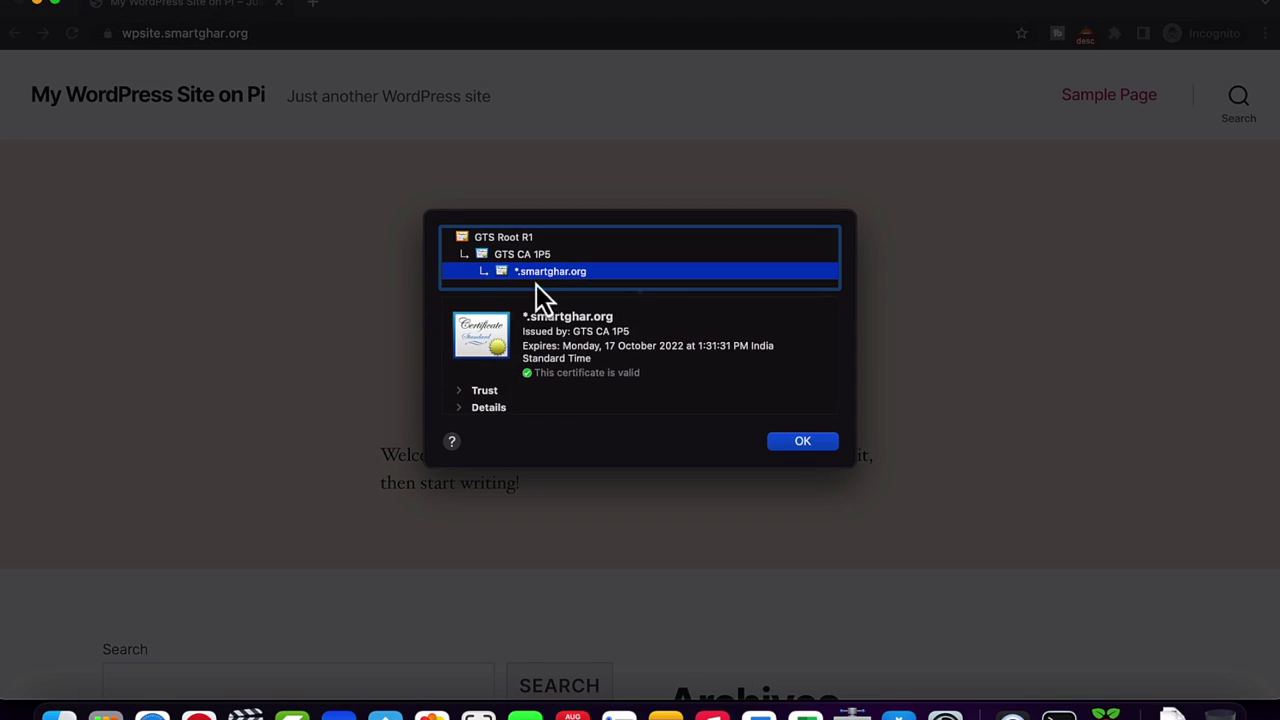
scroll(578, 340, down, 2)
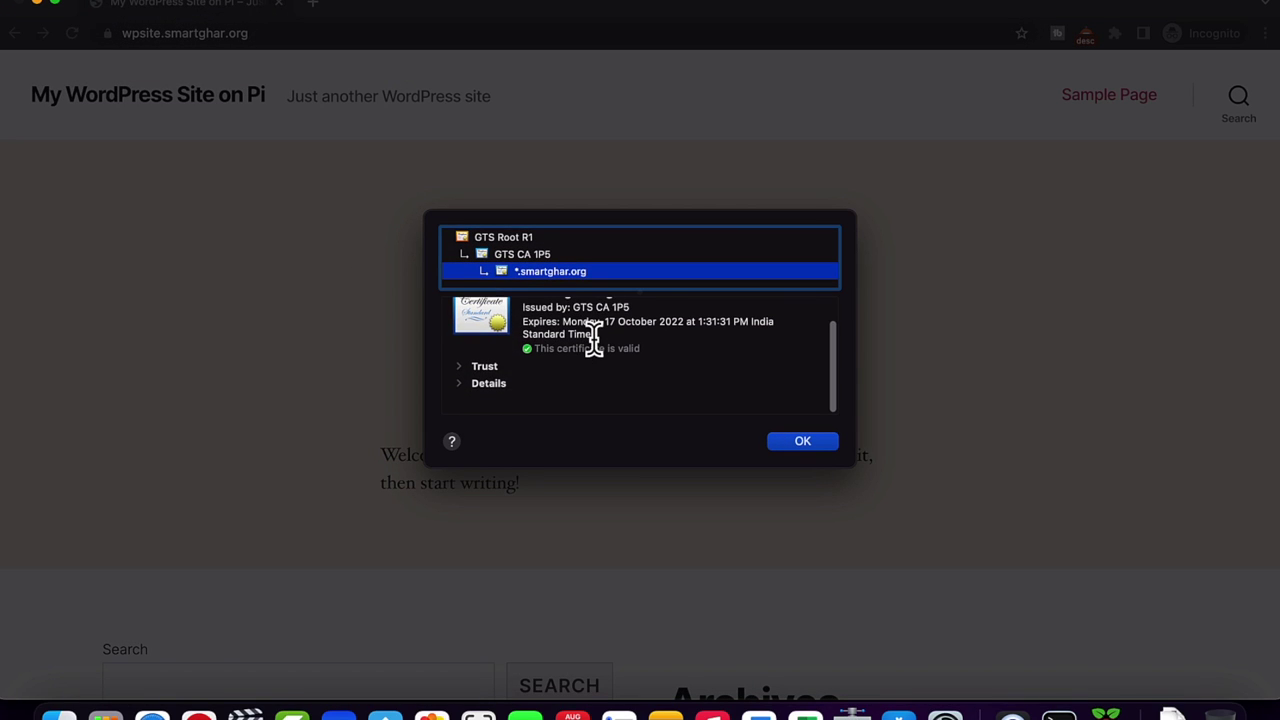
scroll(578, 340, up, 2)
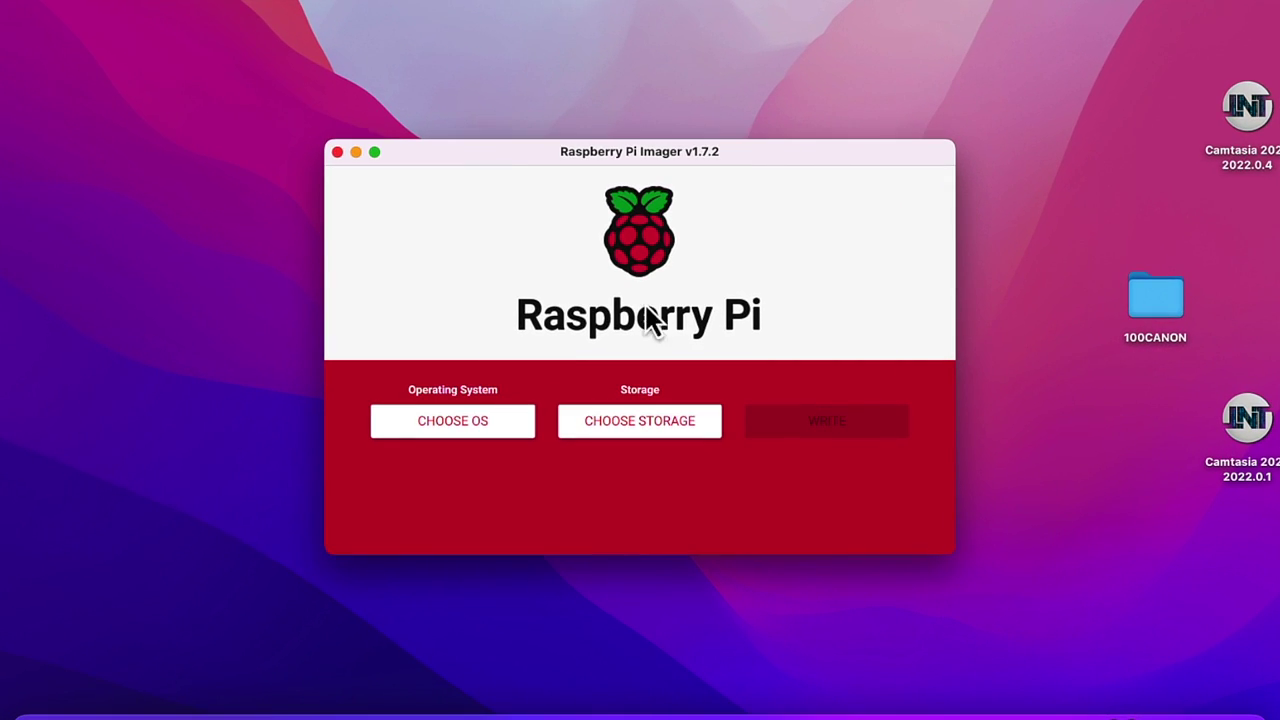
In Raspberry Pi Imager, choose Raspberry Pi OS Lite (64-bit) as the operating system and the 8.0 GB Mass Storage Device Media as storage
click(452, 424)
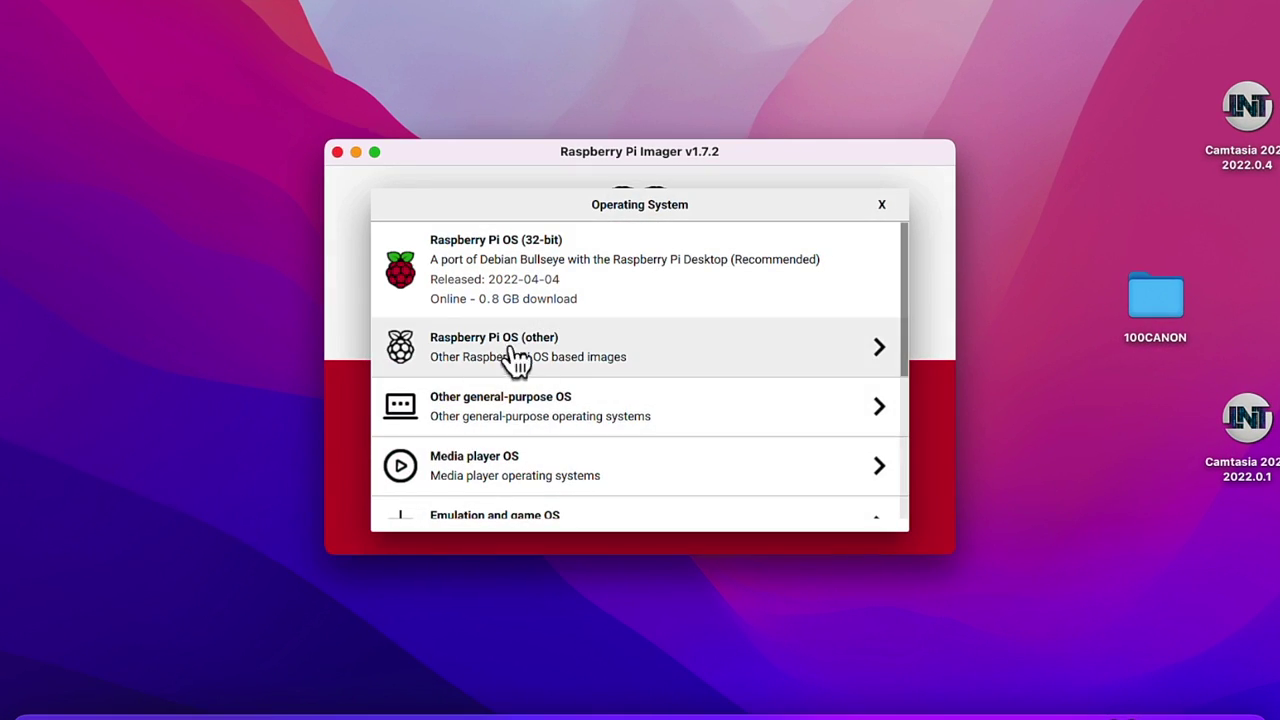
click(560, 368)
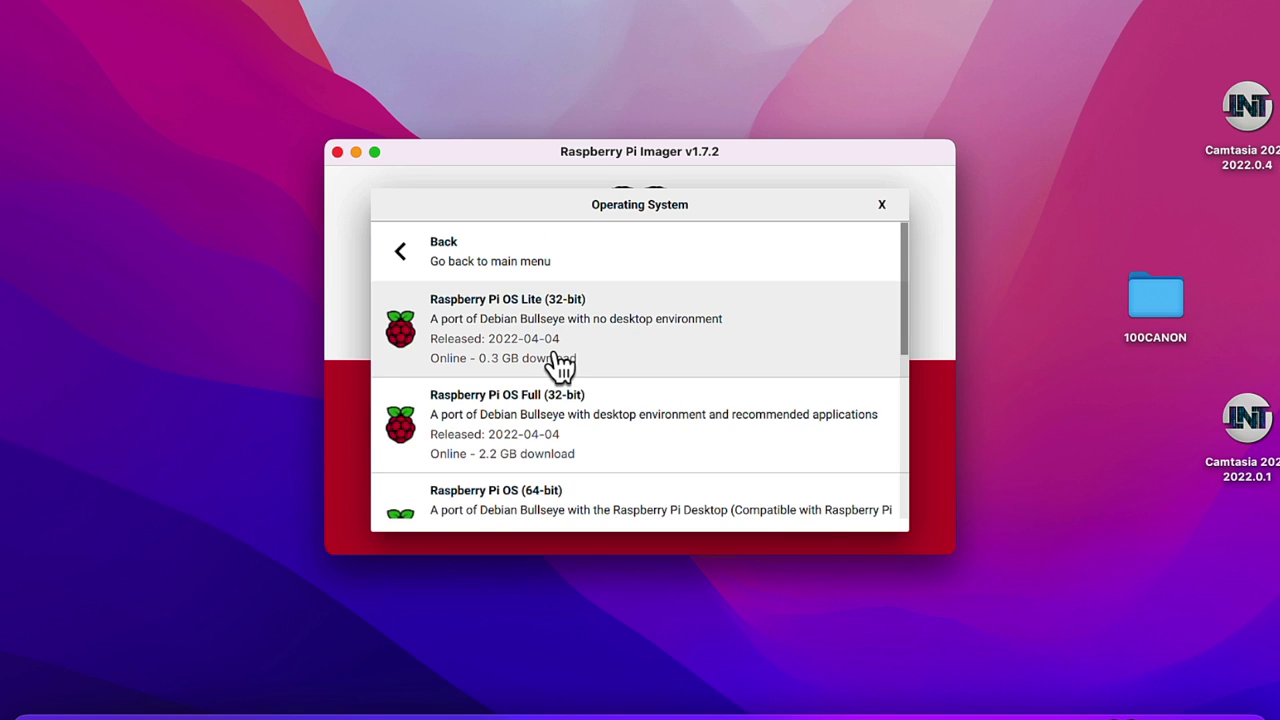
scroll(634, 400, down, 2)
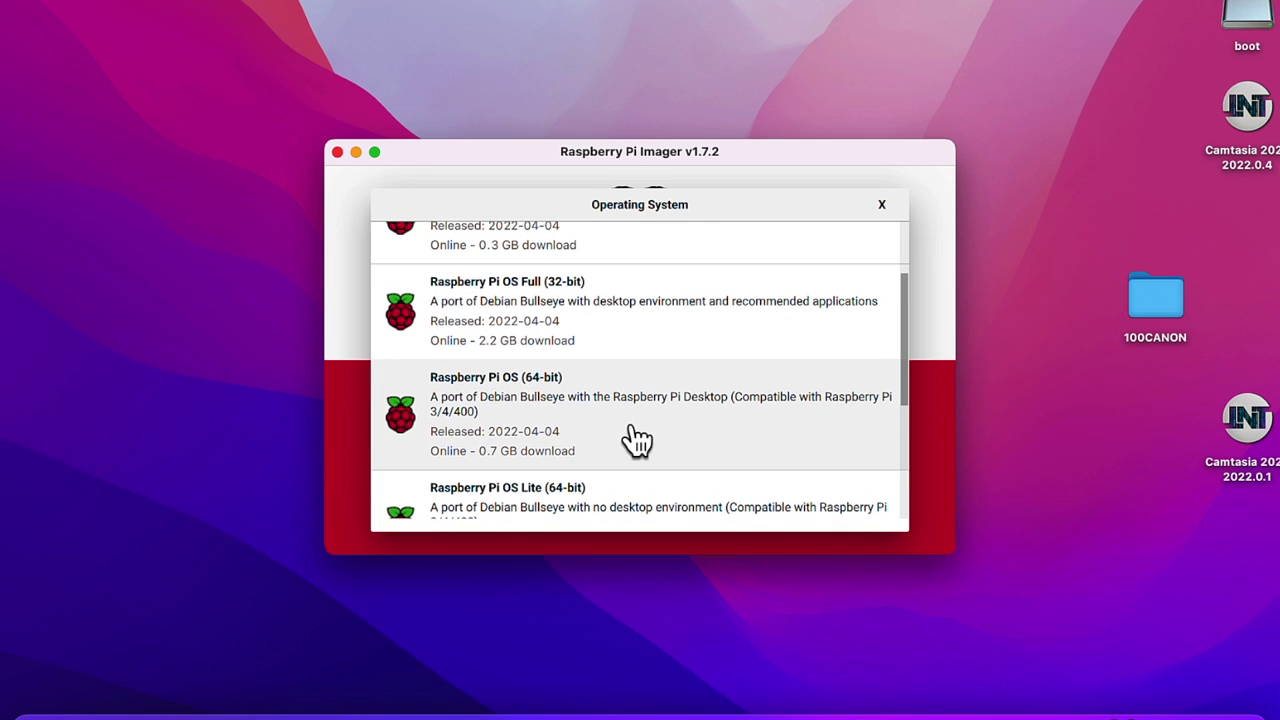
scroll(636, 420, down, 2)
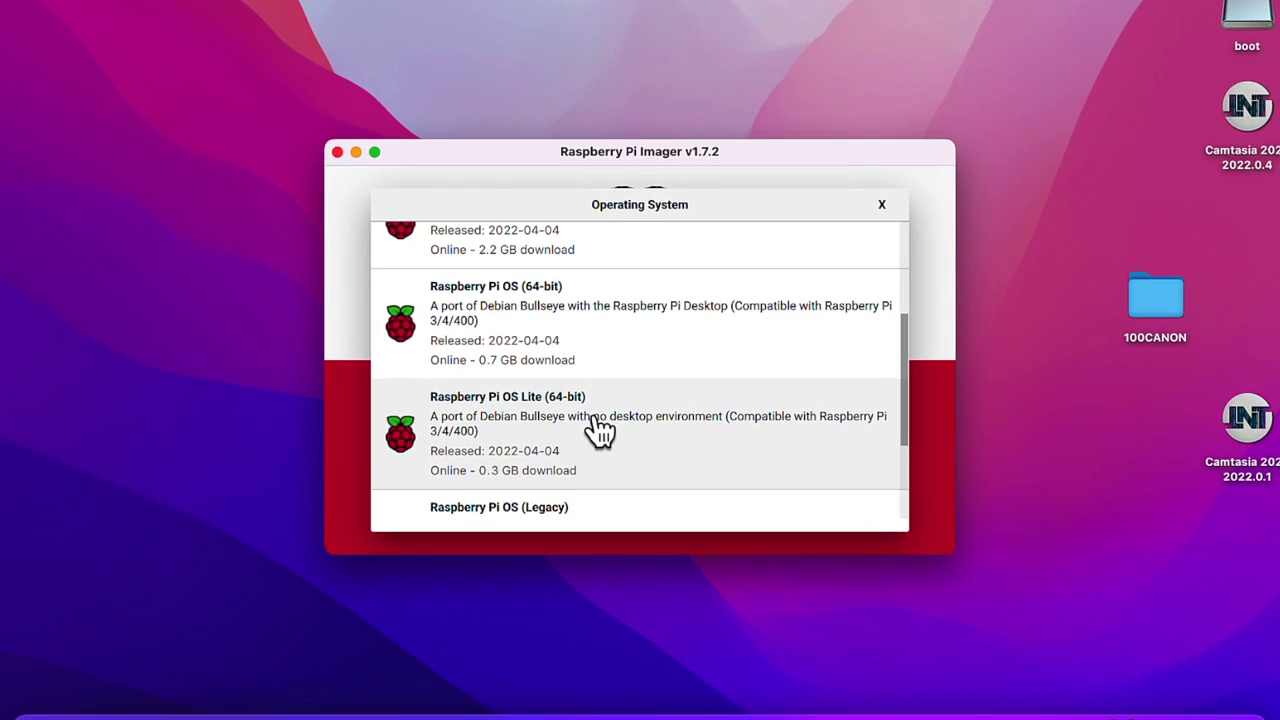
click(599, 430)
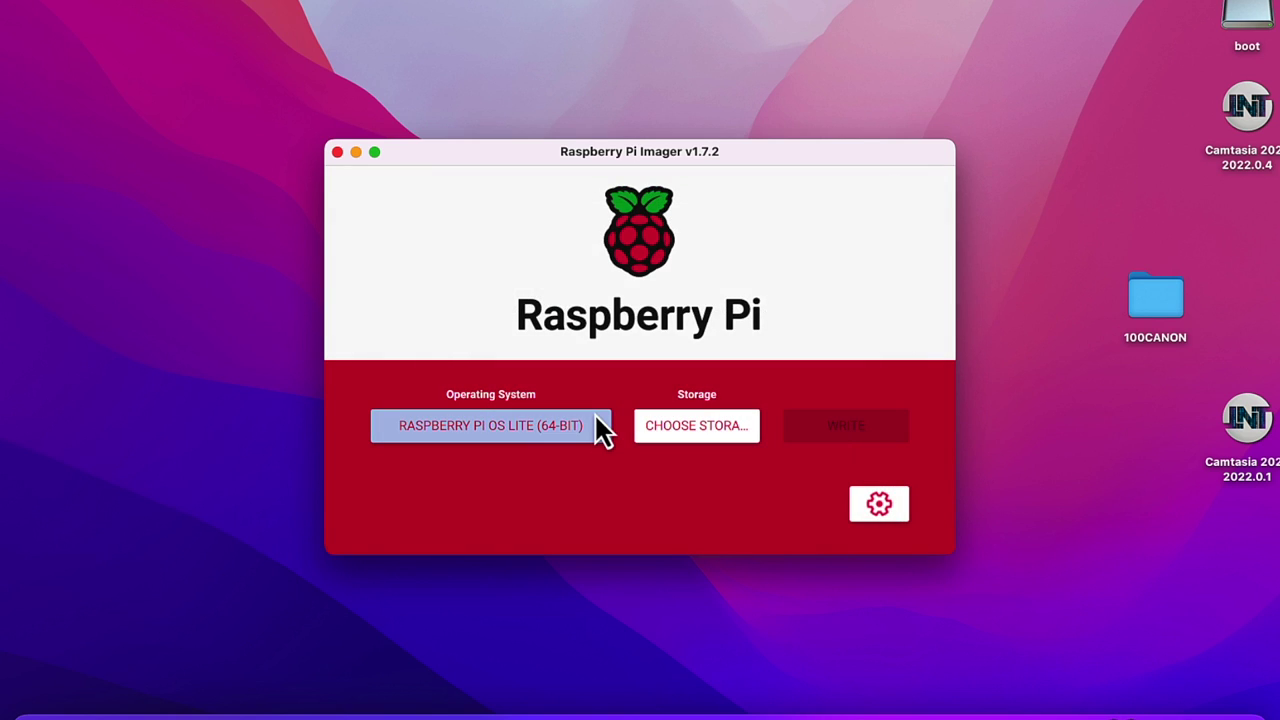
click(695, 432)
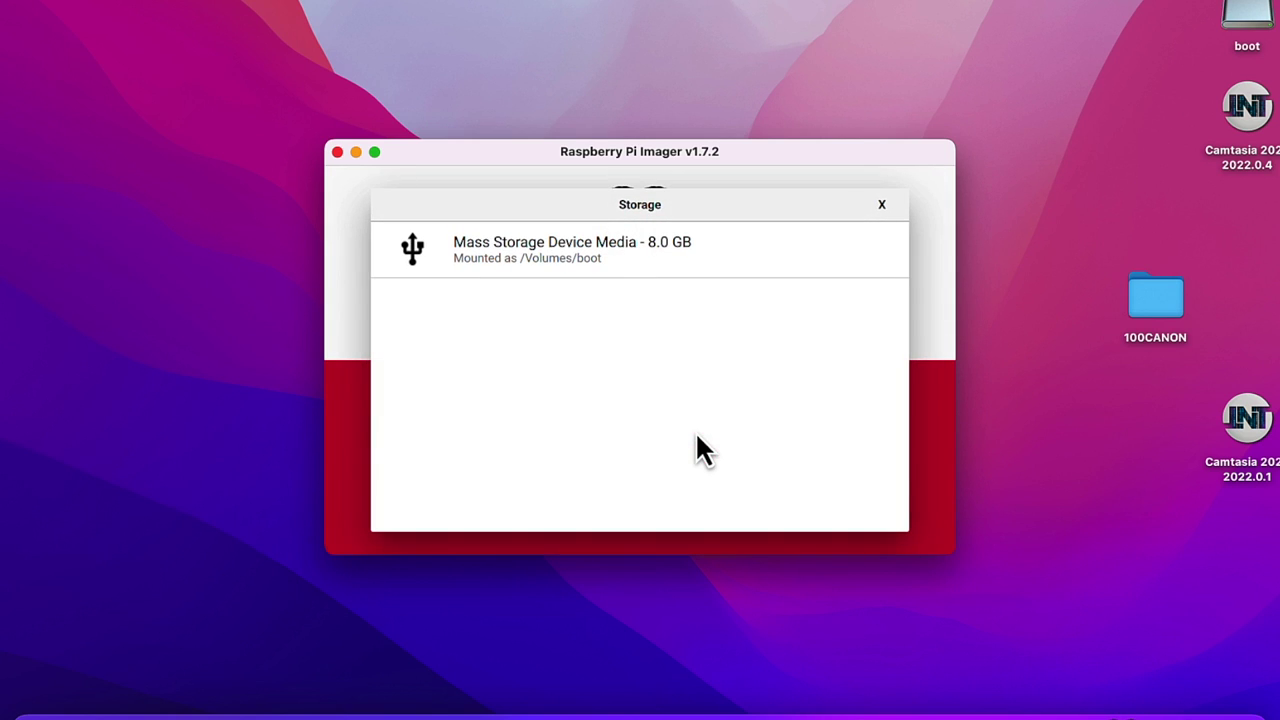
click(614, 279)
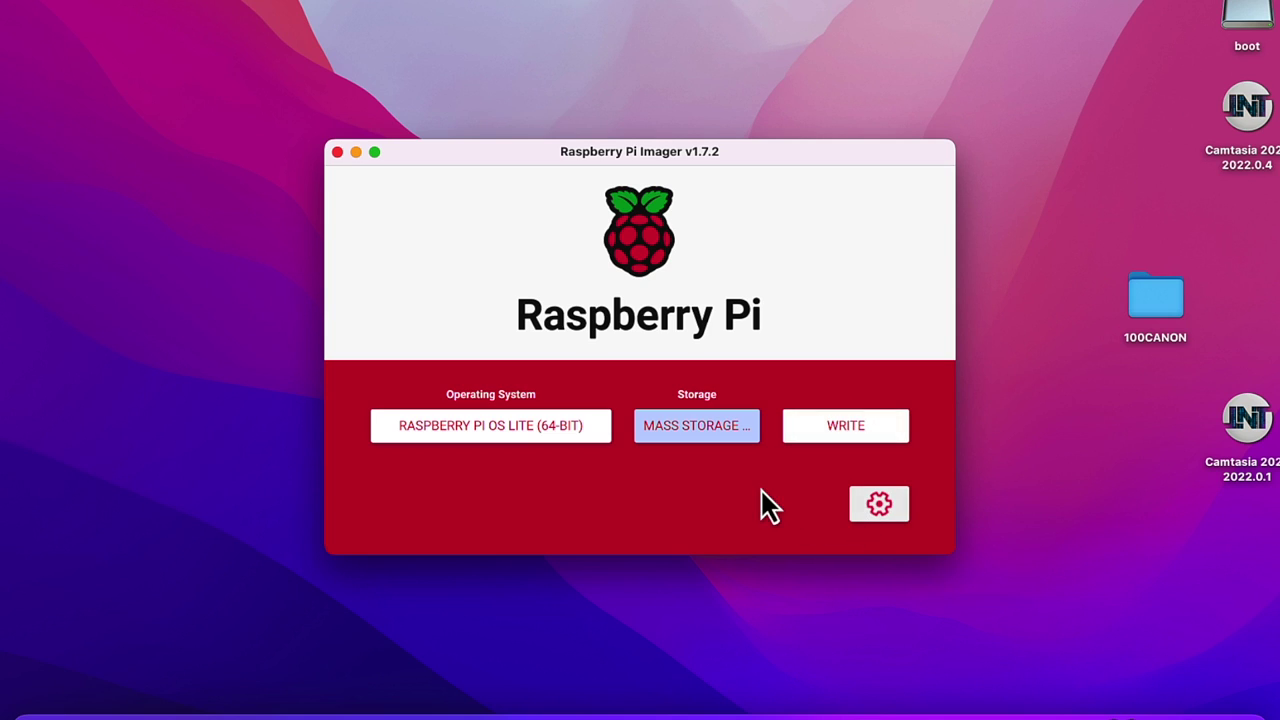
Decline the Wi-Fi password prefill, then set the image's hostname to raspberrypi and enable SSH with password authentication
click(880, 520)
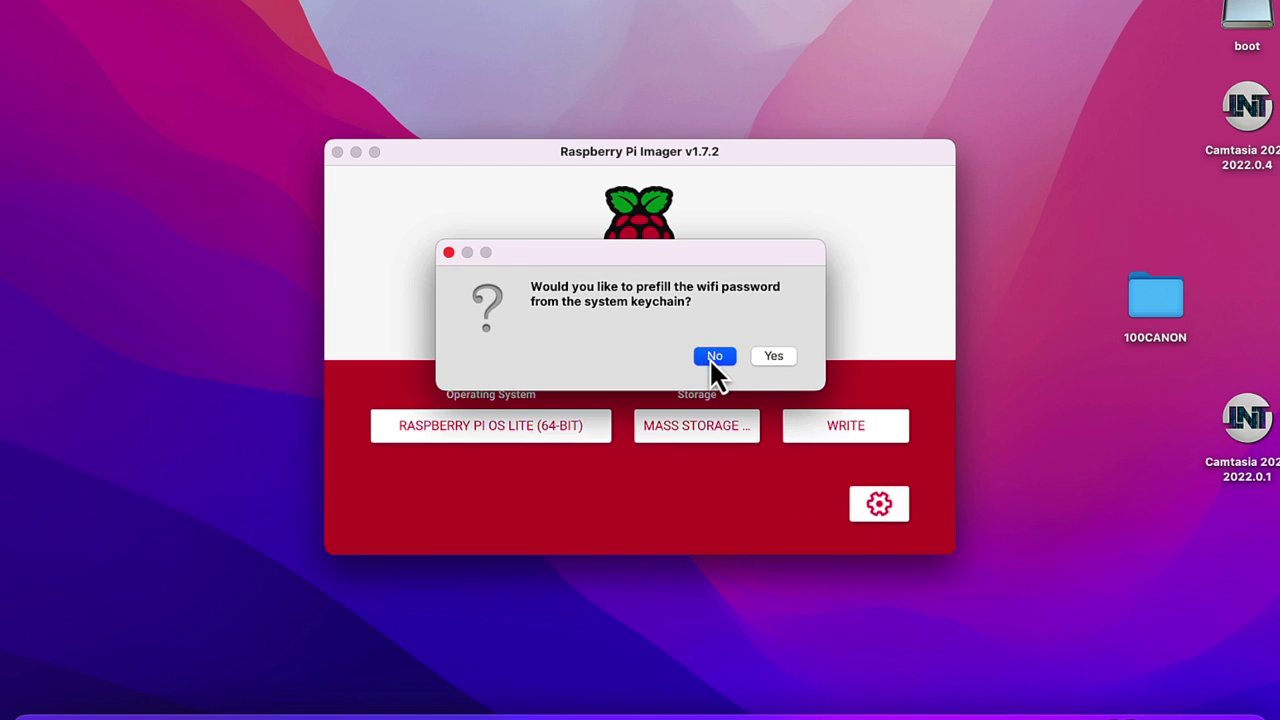
click(714, 356)
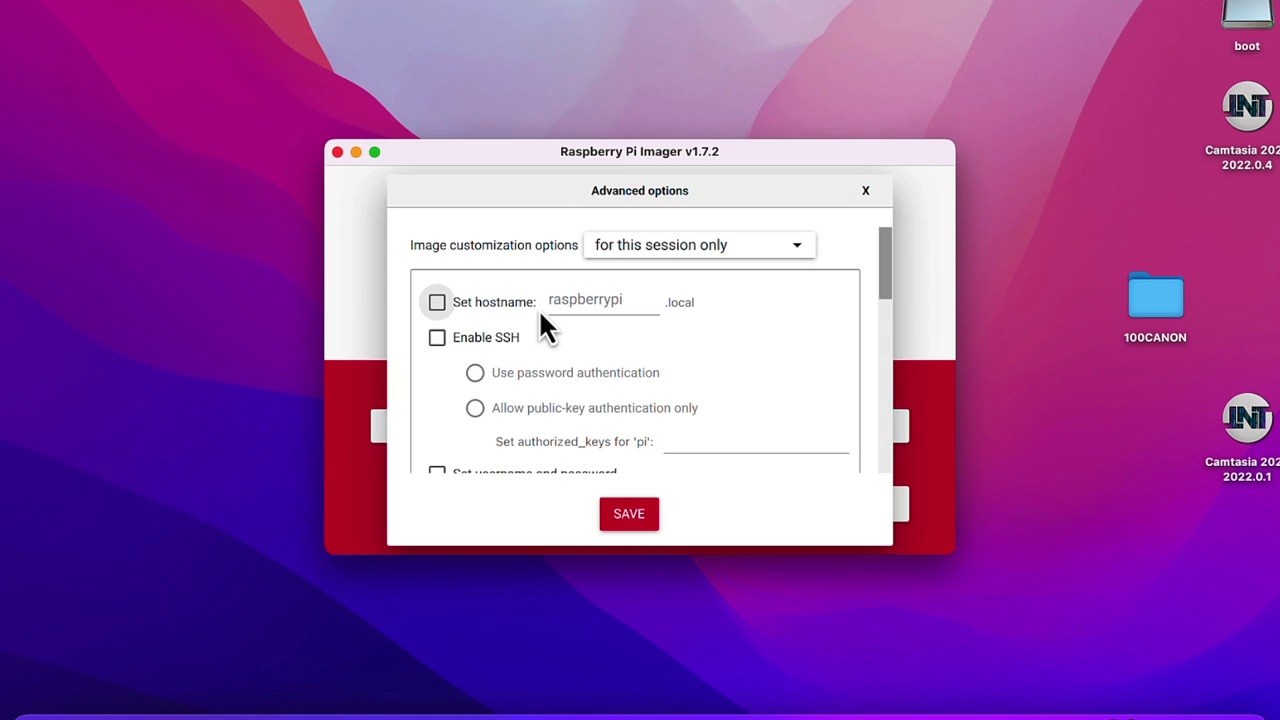
click(440, 302)
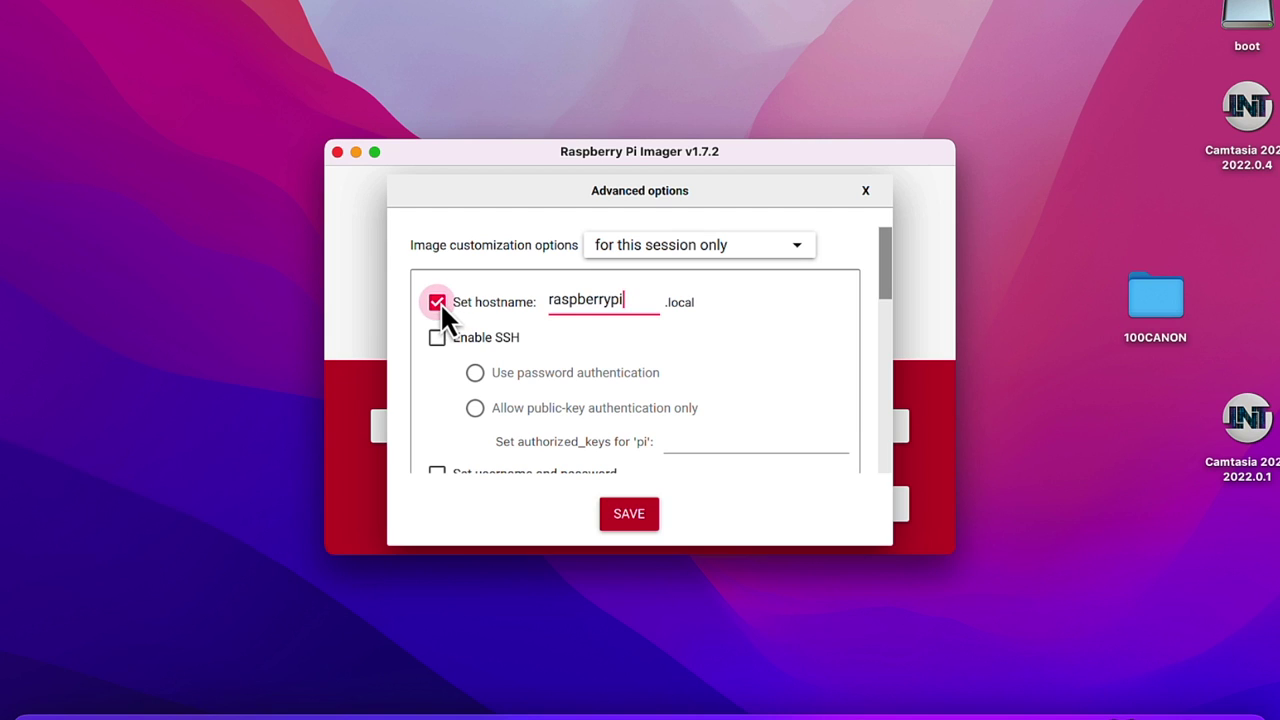
click(437, 339)
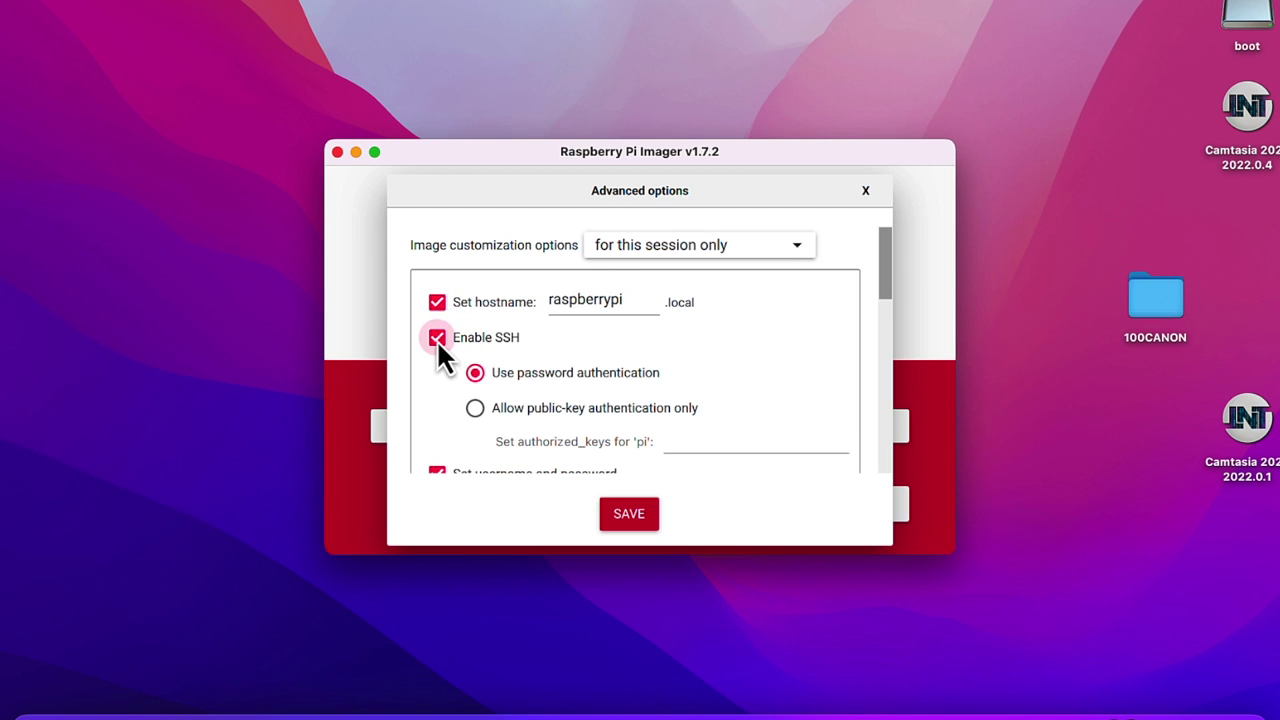
Use pi as the username in the image's login settings and enter the account password
scroll(606, 300, down, 3)
click(605, 365)
scroll(606, 370, down, 1)
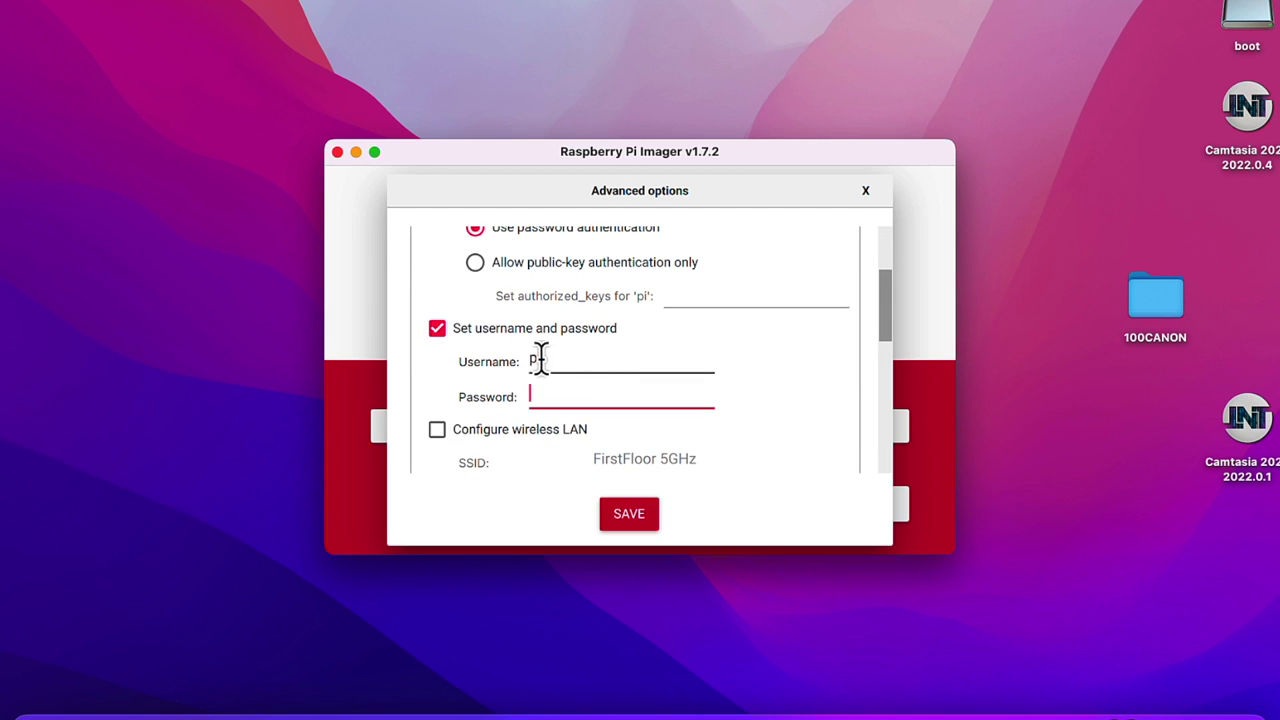
scroll(540, 360, down, 2)
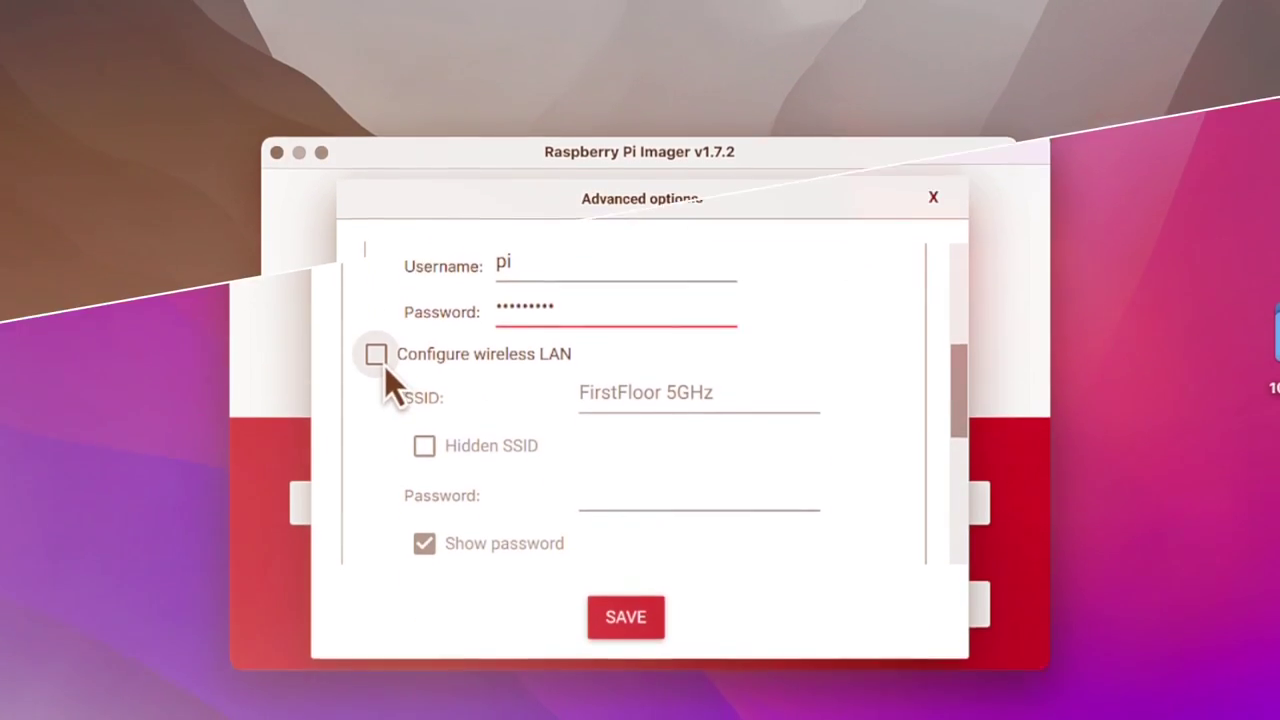
Configure the wireless LAN with SSID FirstFloor 2.4GHz and its Wi-Fi password, and save the advanced options
click(432, 311)
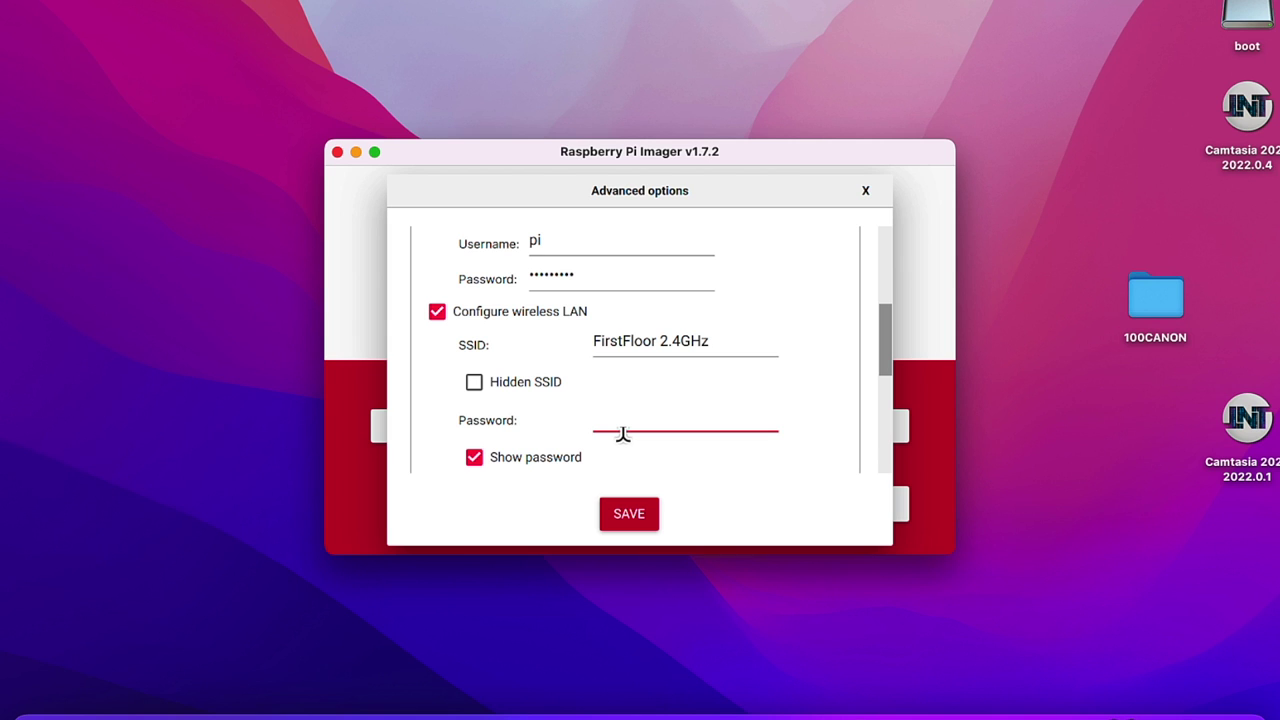
scroll(622, 433, down, 5)
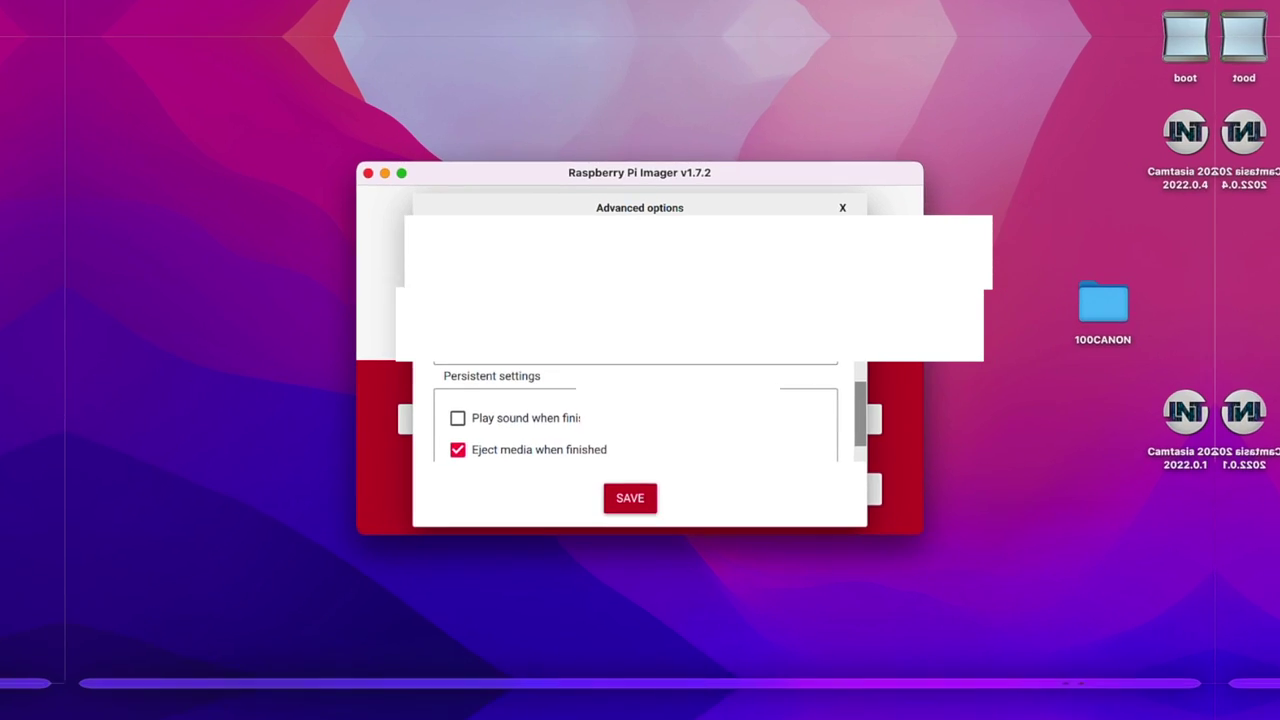
click(631, 518)
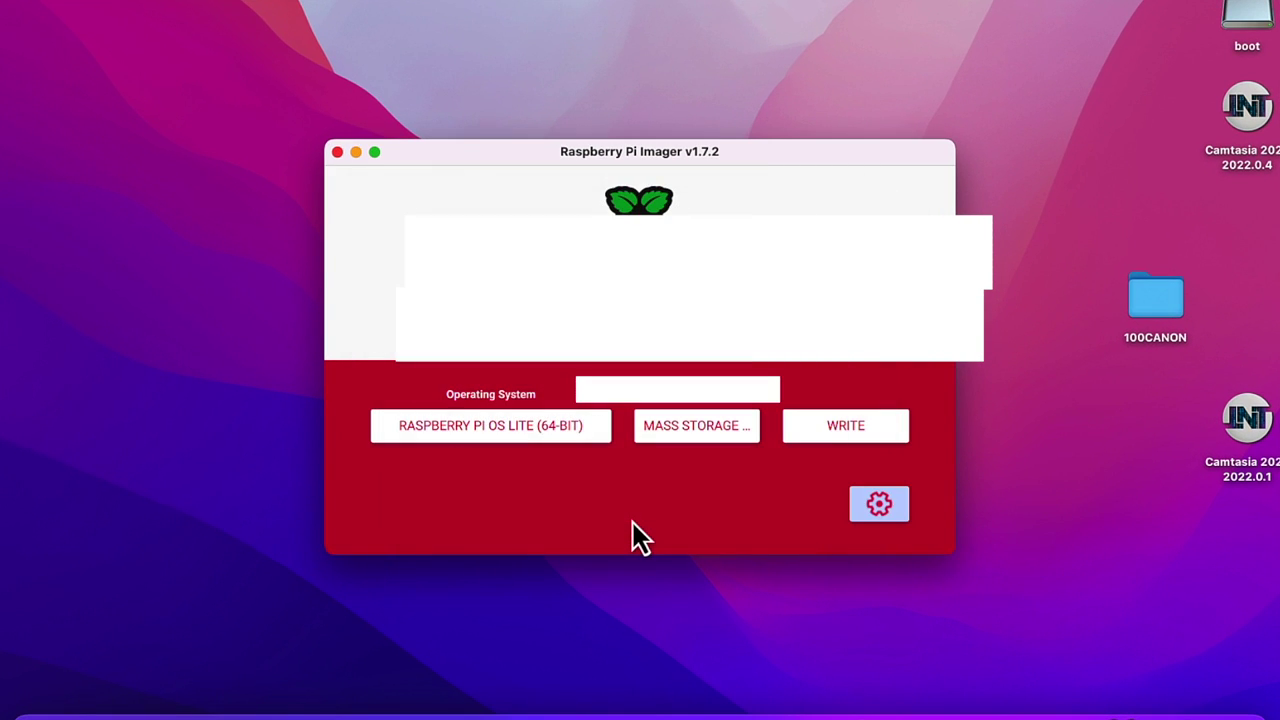
click(836, 420)
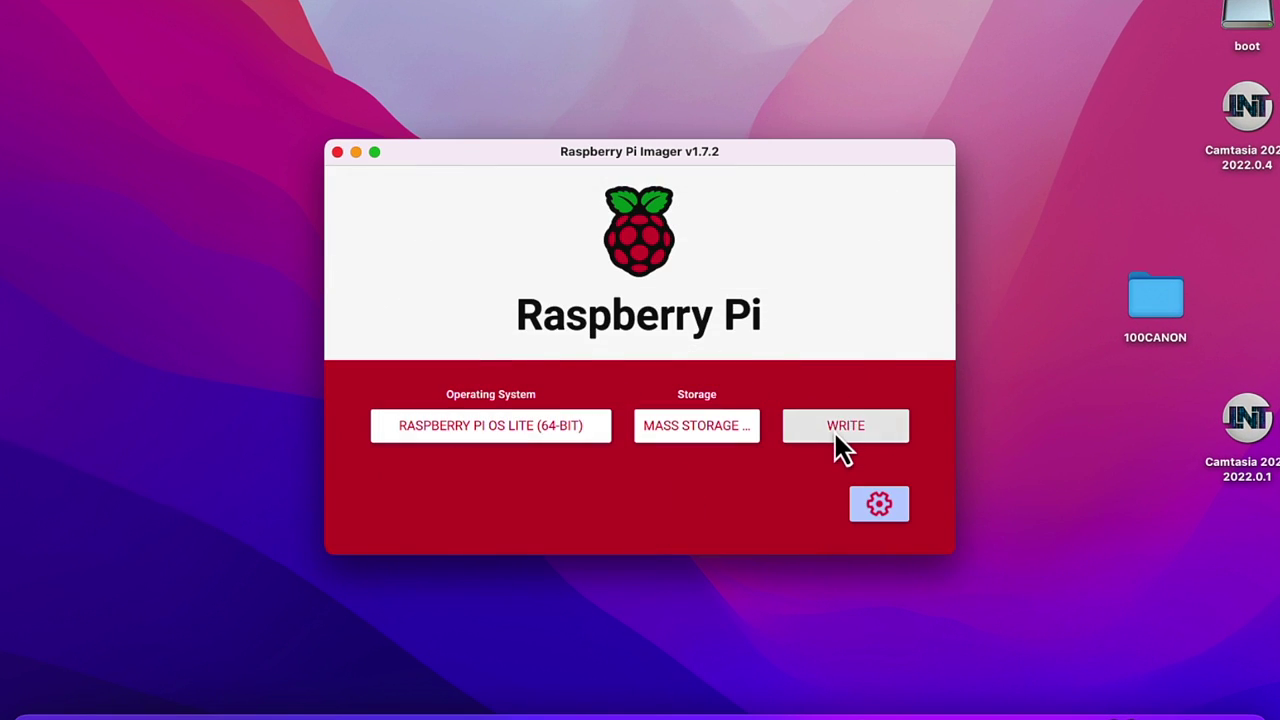
click(667, 412)
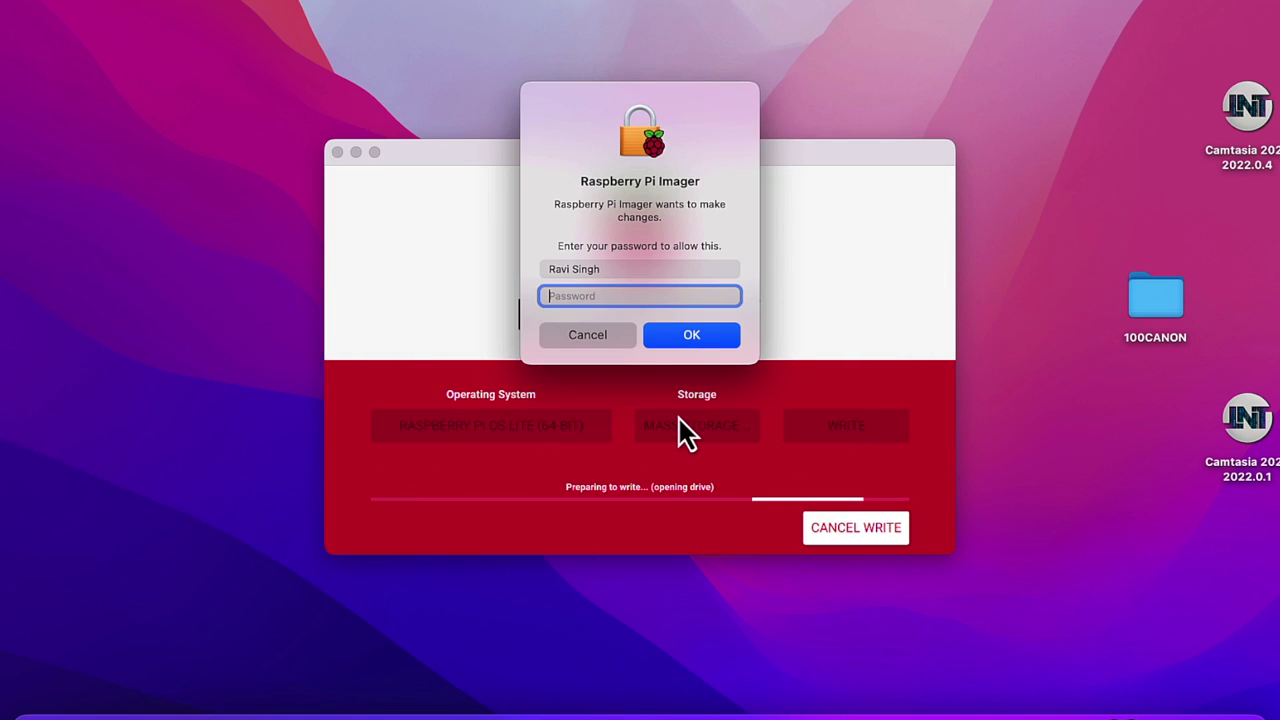
text(••)
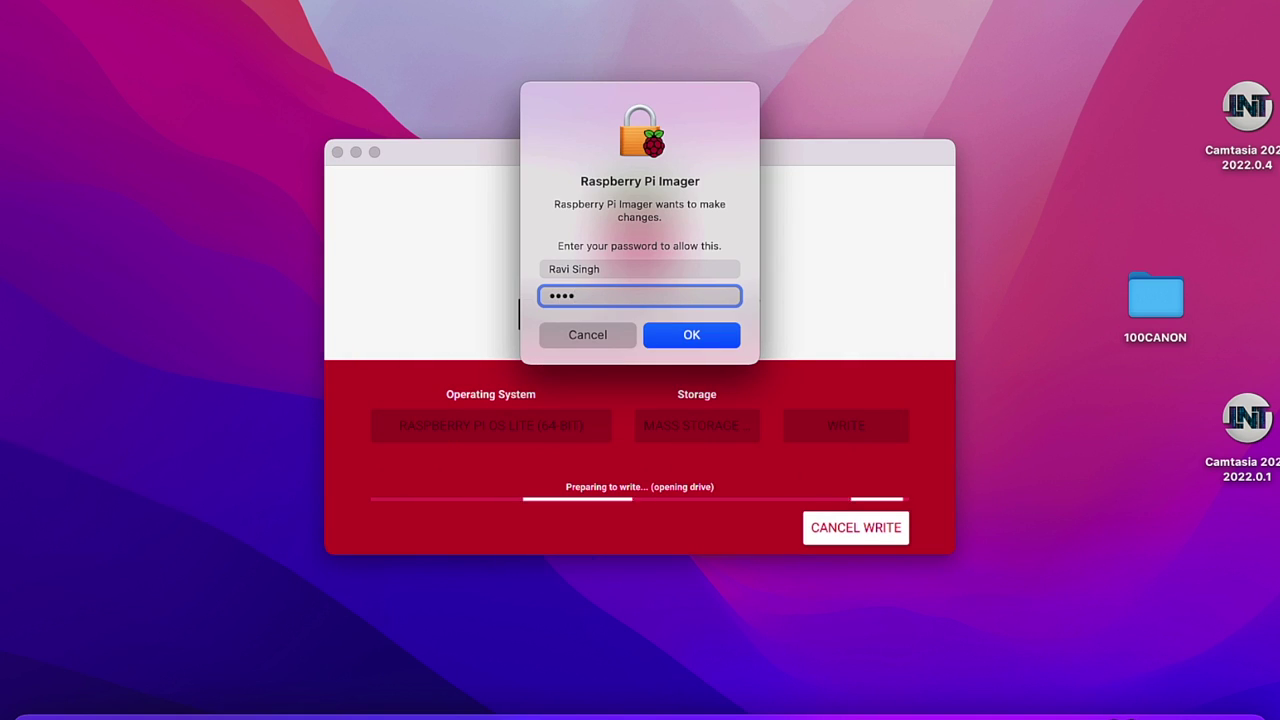
key(Return)
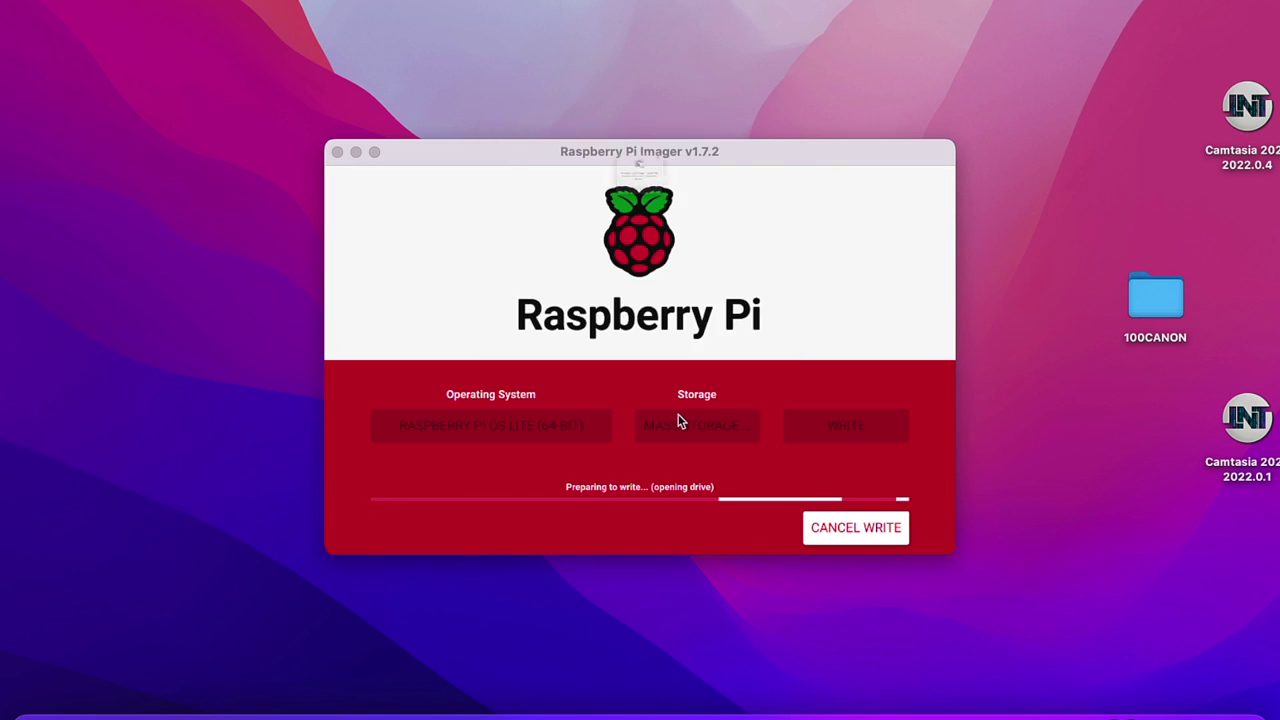
click(697, 256)
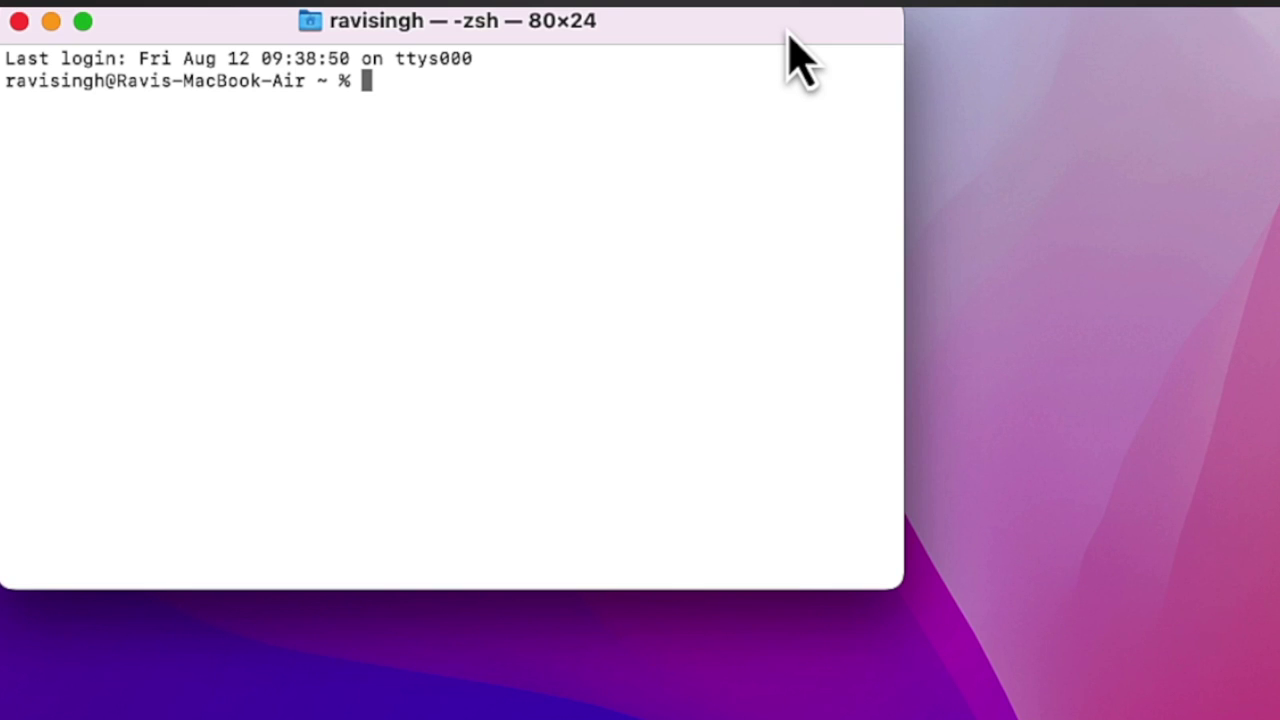
text(ssh pi)
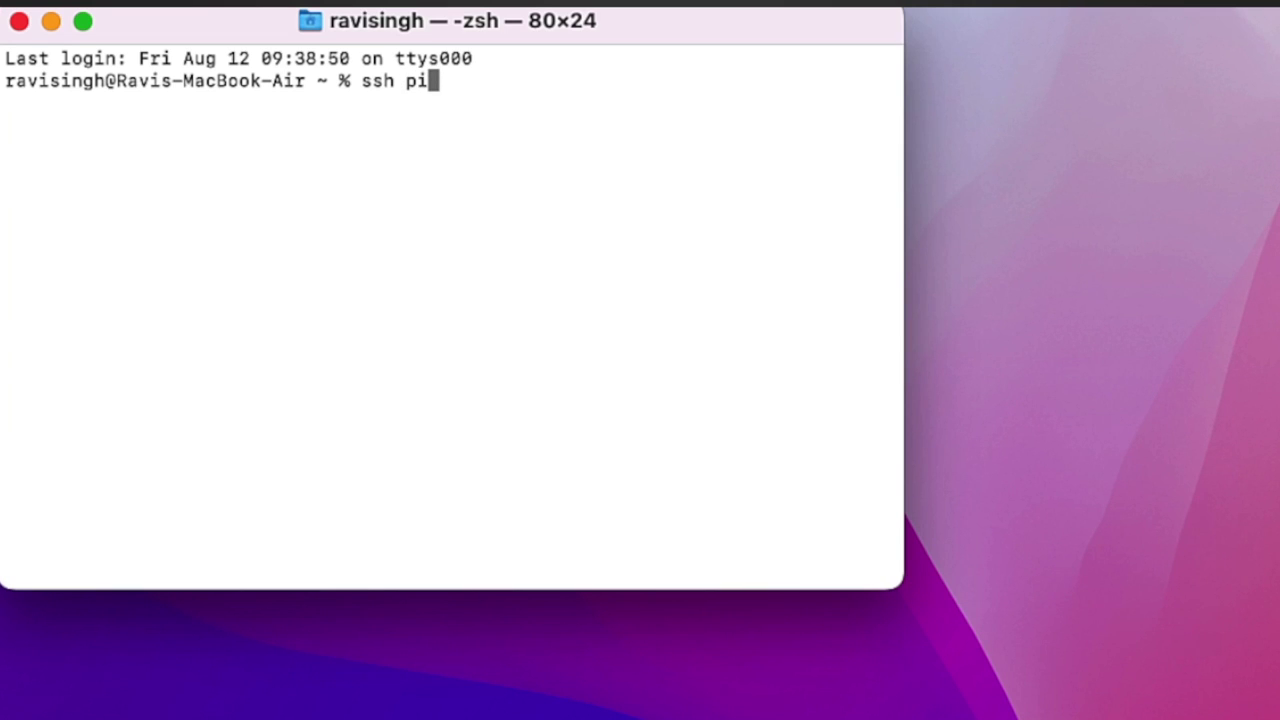
text(@192.1)
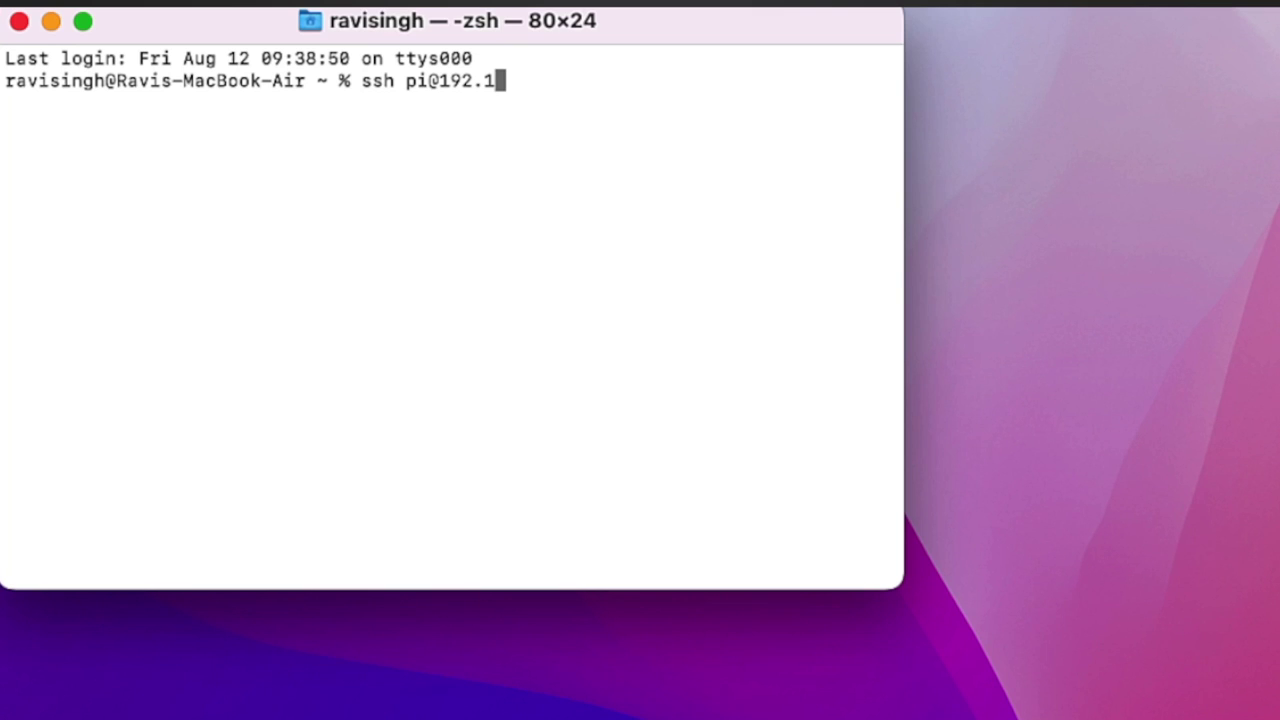
text(68.0.136)
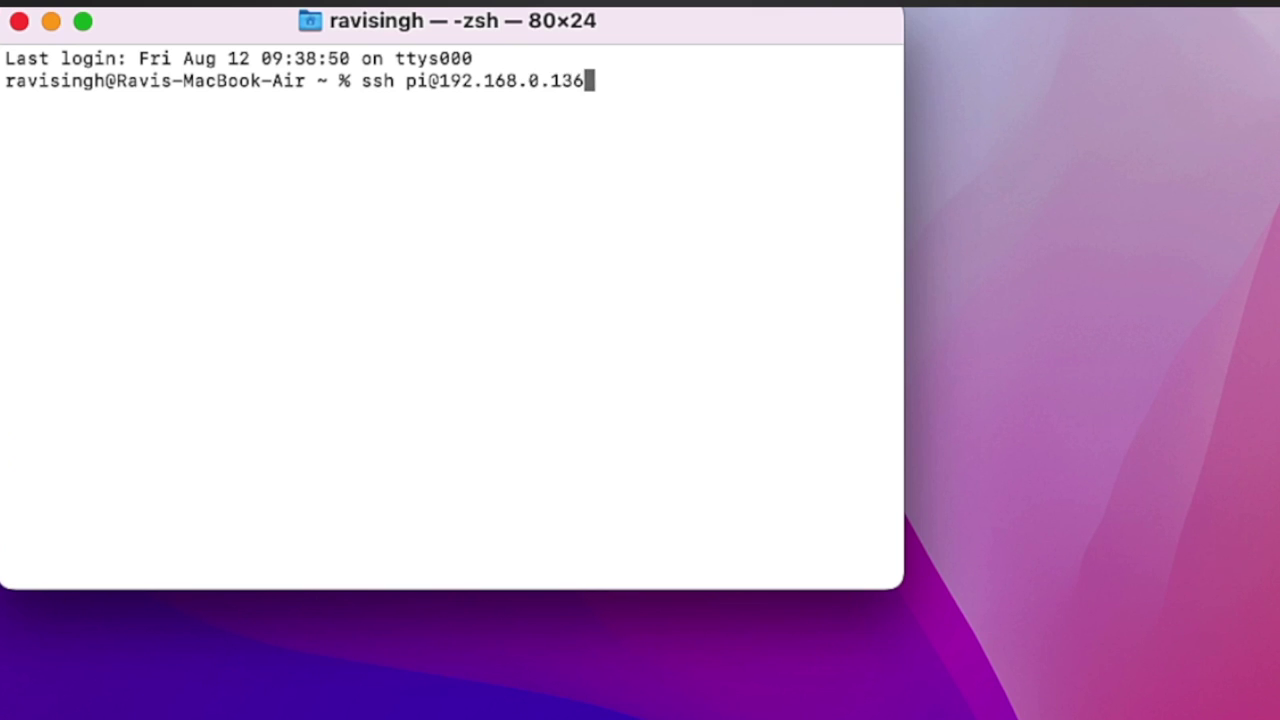
key(Return)
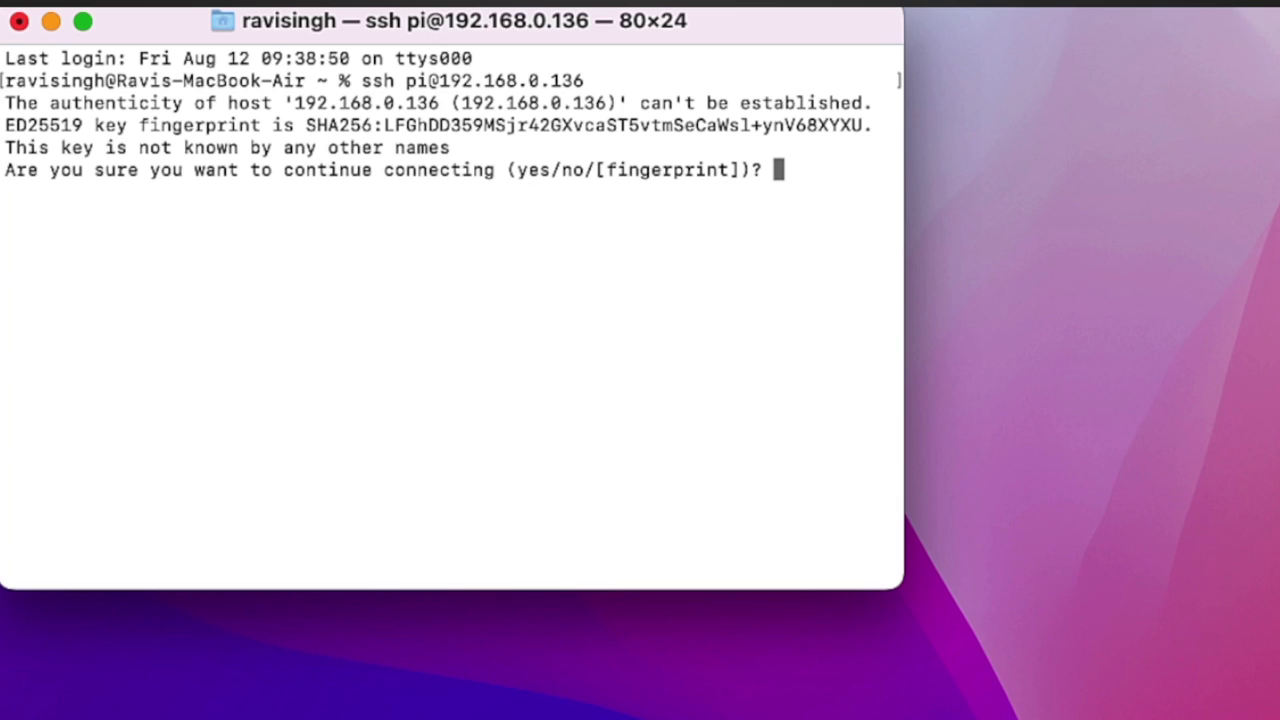
Accept the host's key fingerprint with yes and enter the pi account's password to log in
text(y)
key(Return)
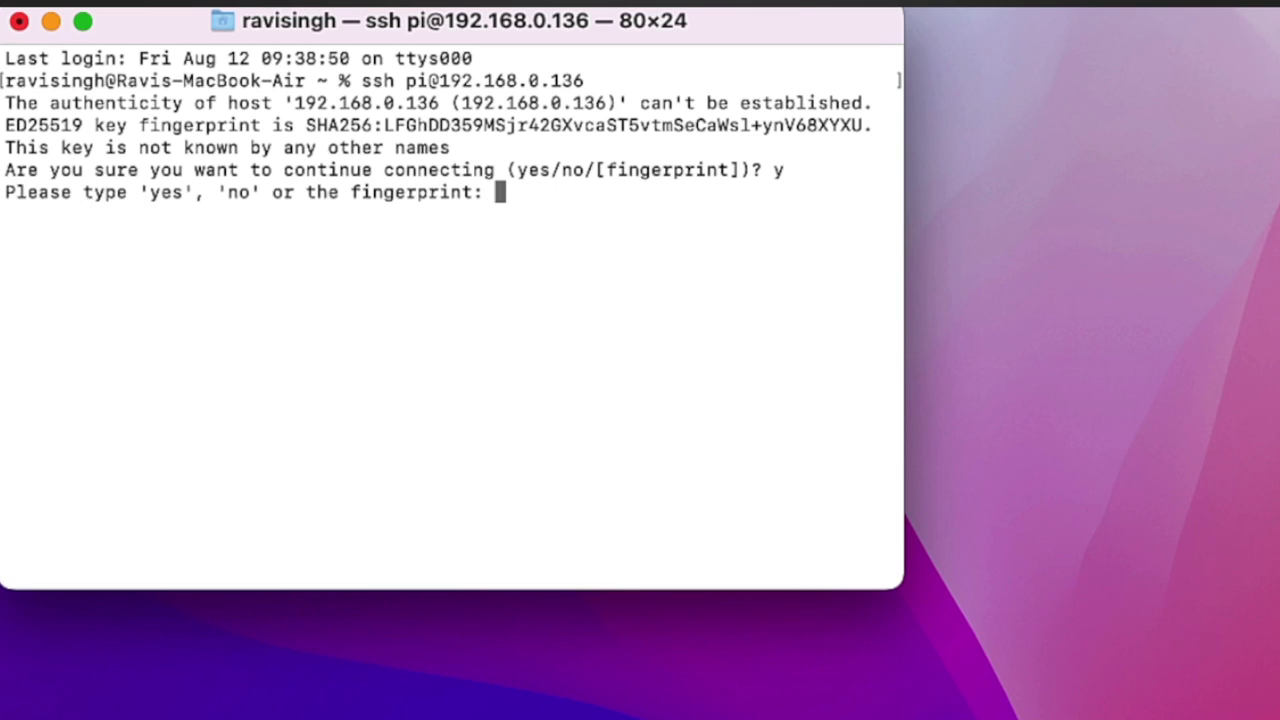
text(yes)
key(Return)
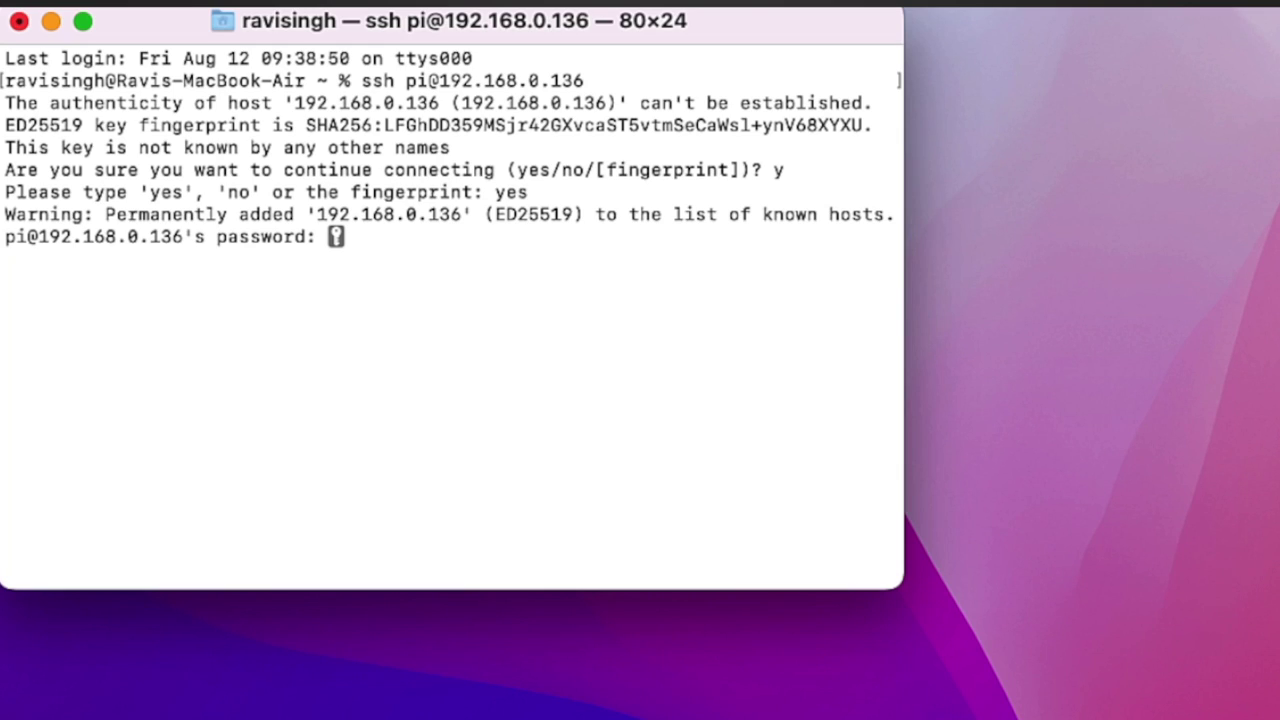
key(Return)
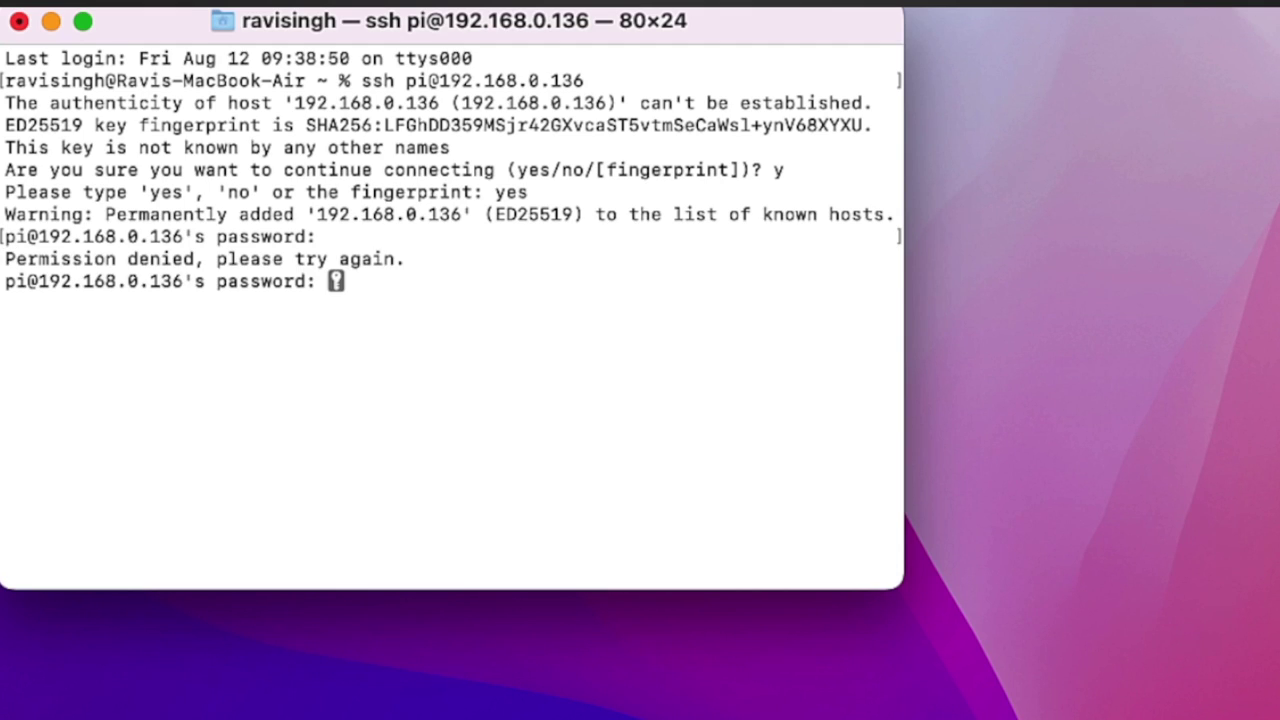
key(Return)
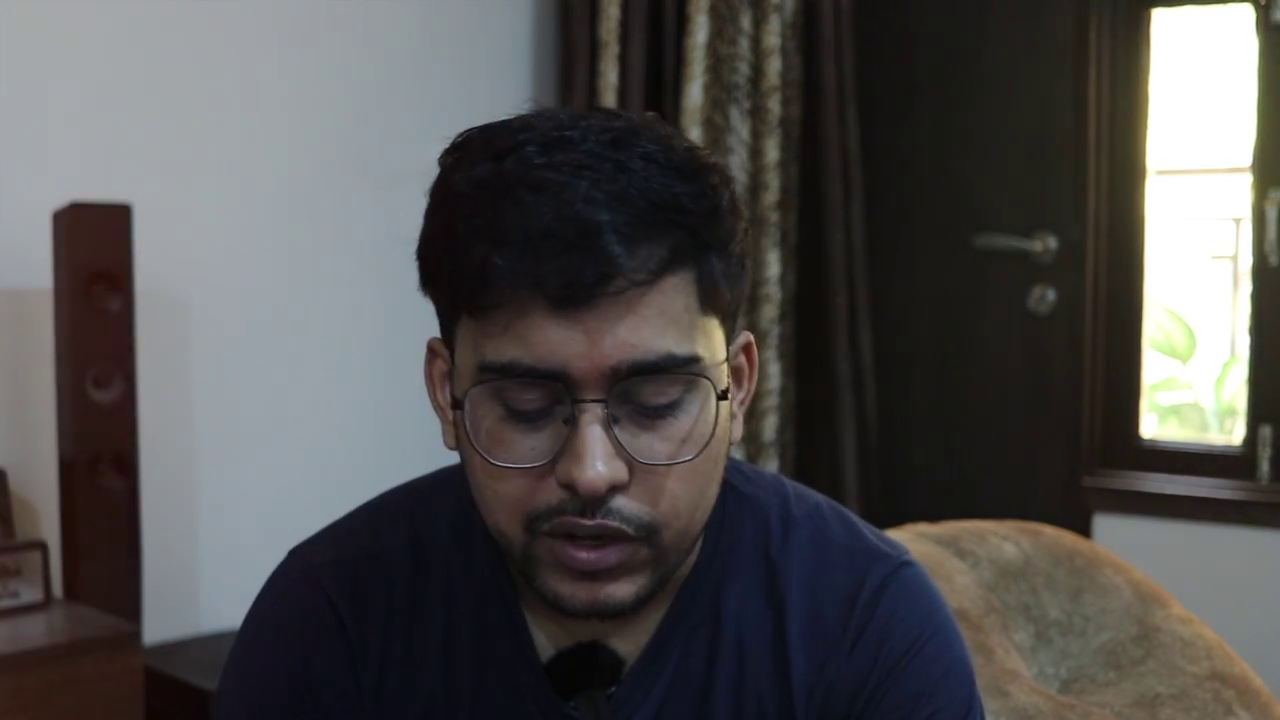
Update the package lists and upgrade the installed packages with sudo apt update && sudo apt upgrade -y
text(sudo ap)
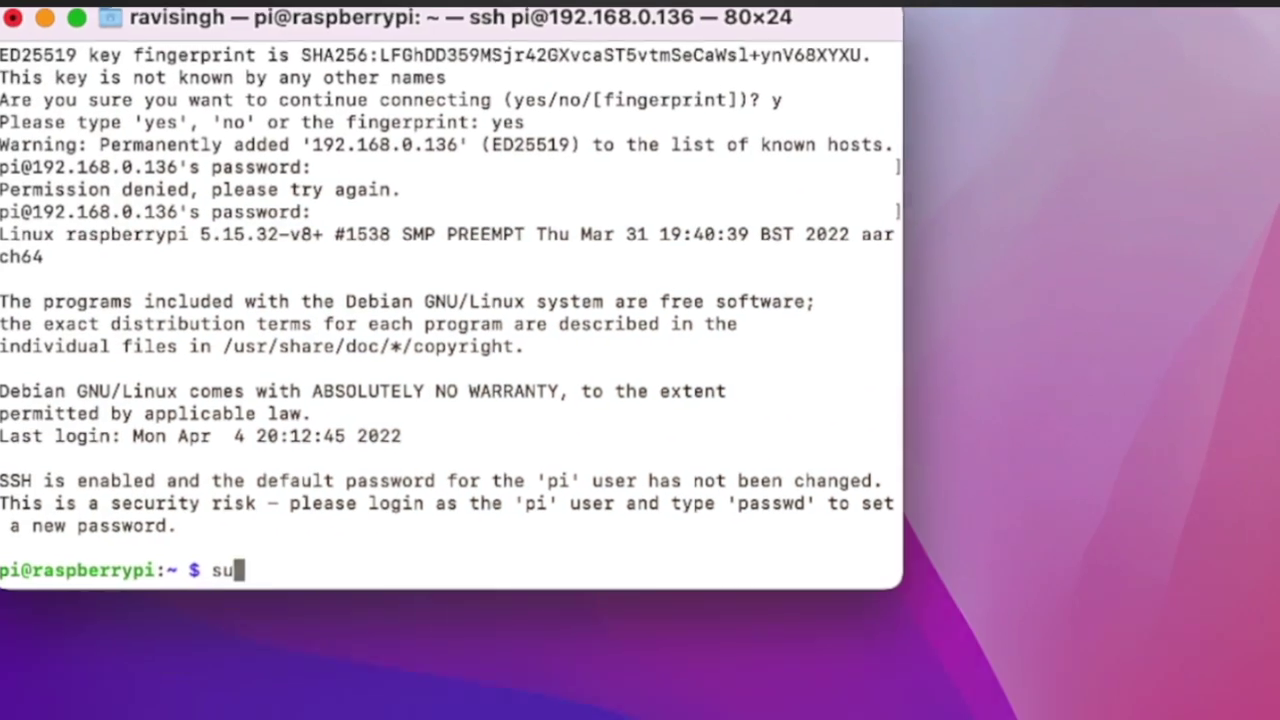
text(t update )
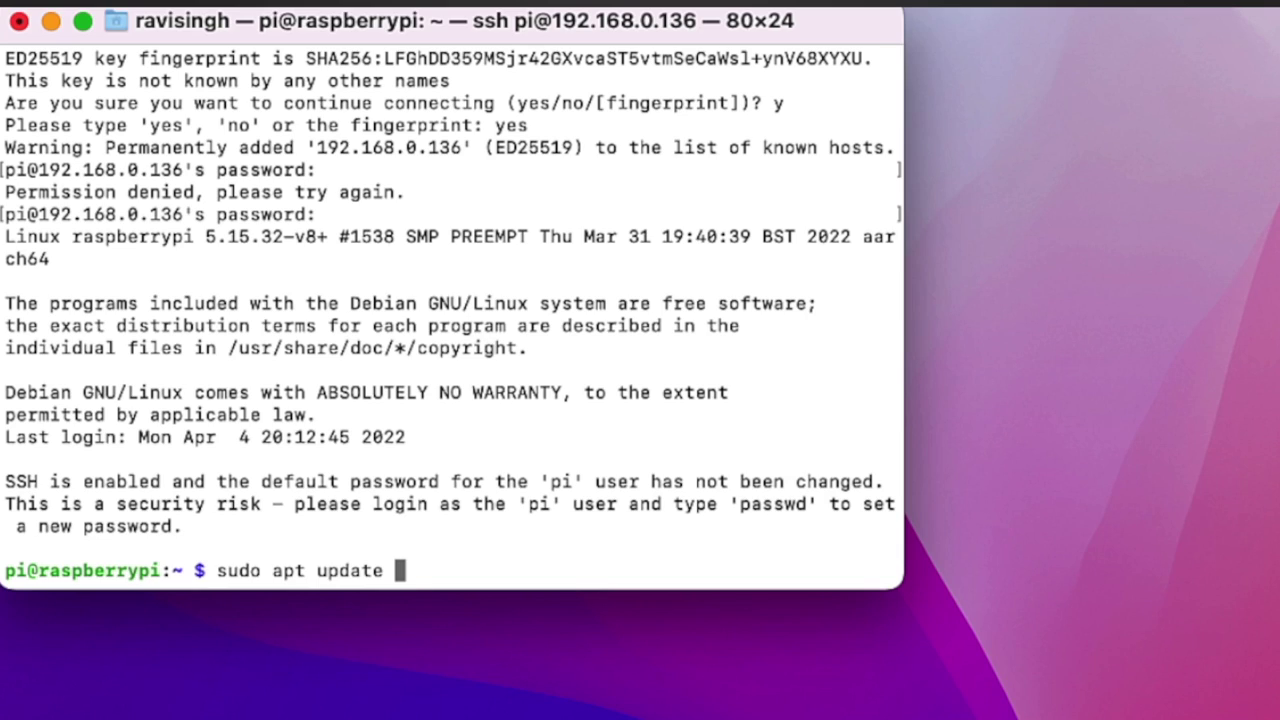
text(&& supdo)
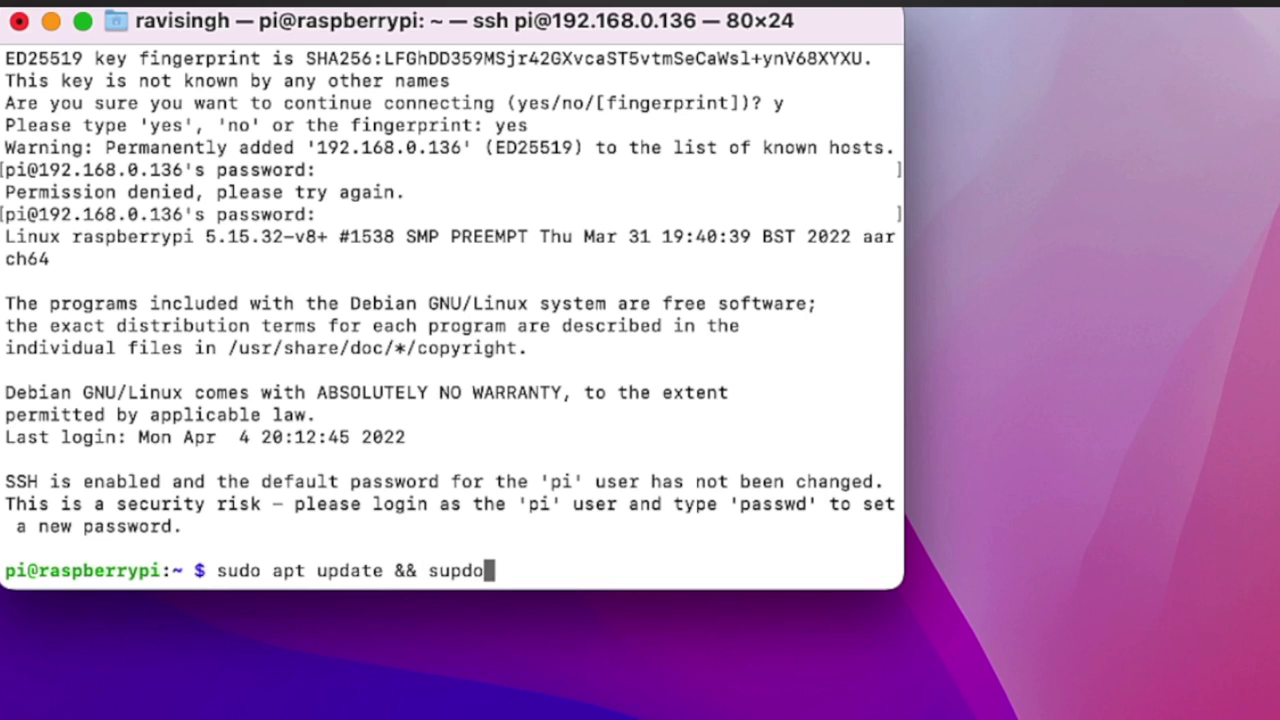
key(BackSpace)
key(BackSpace)
key(BackSpace)
text(do apt upg)
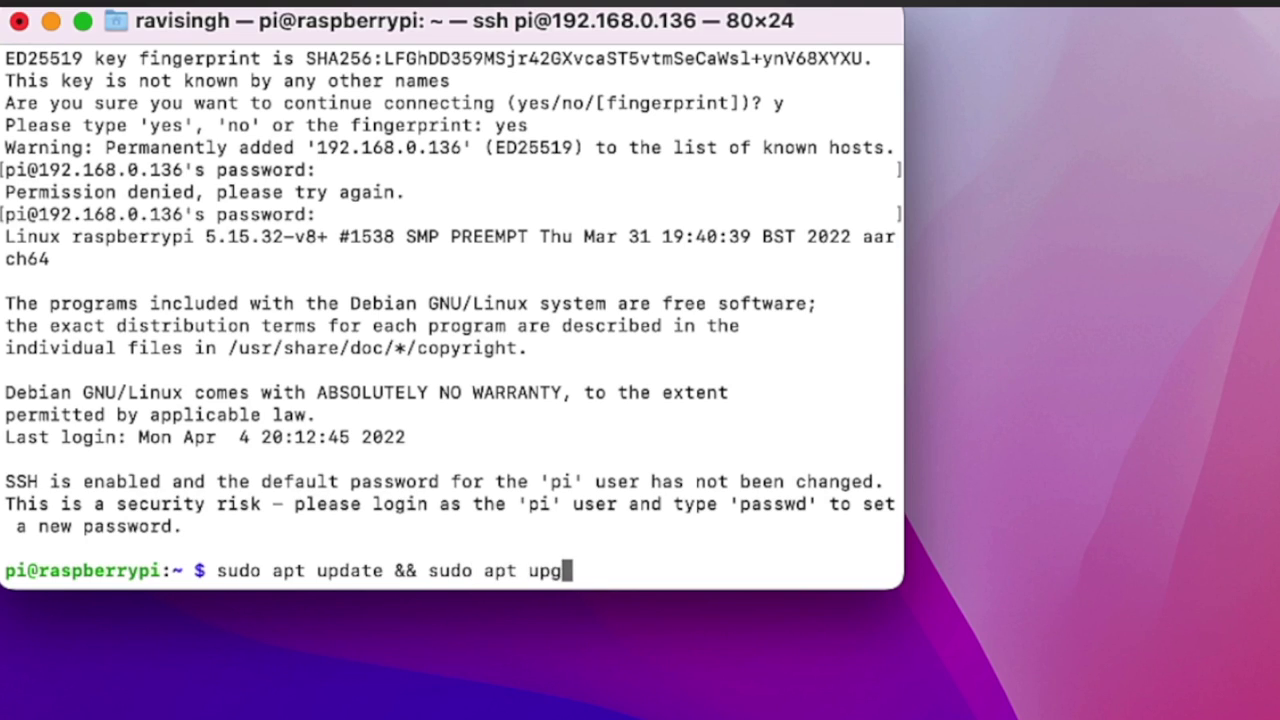
text(rade -y)
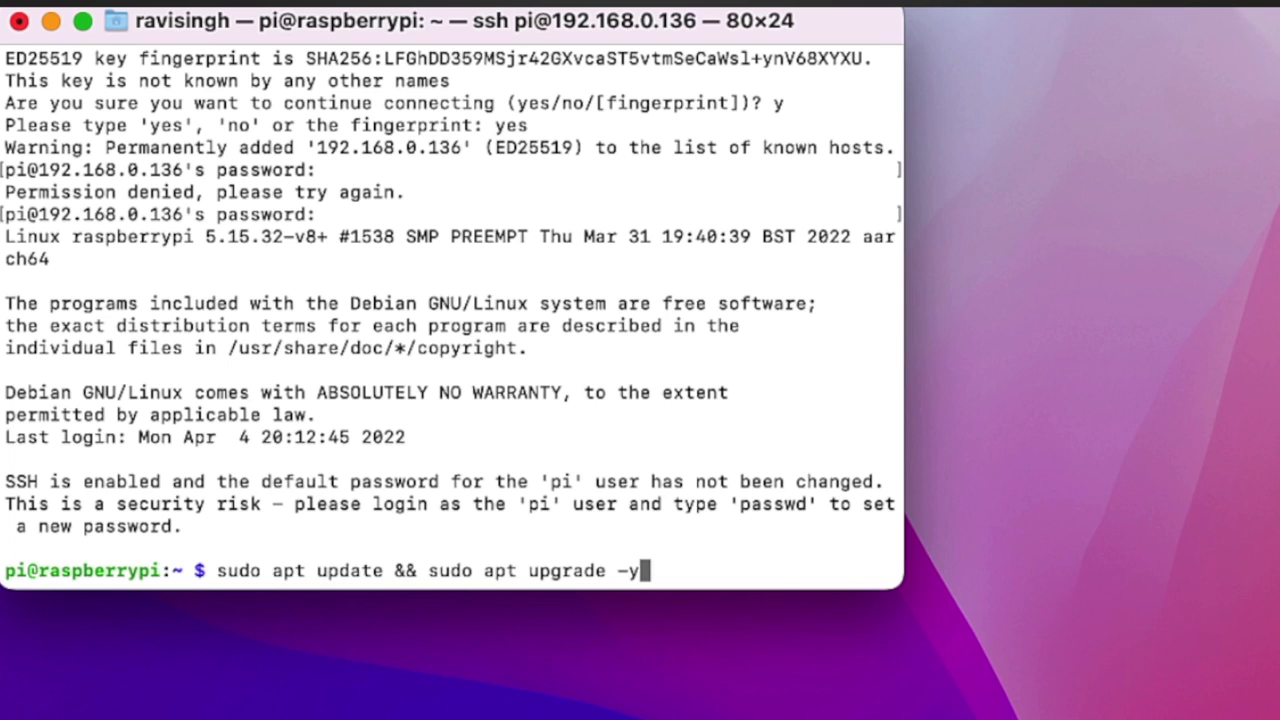
key(Return)
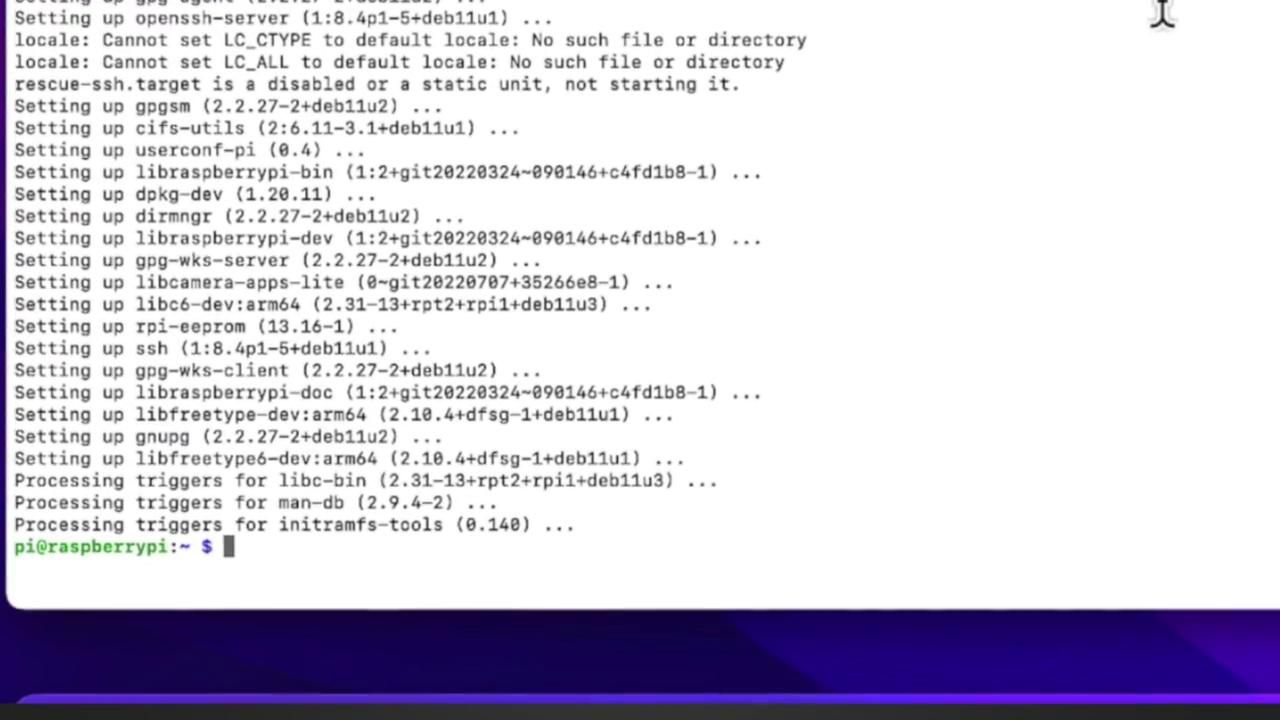
Install the Apache web server with sudo apt install apache2 -y
text(sudo a)
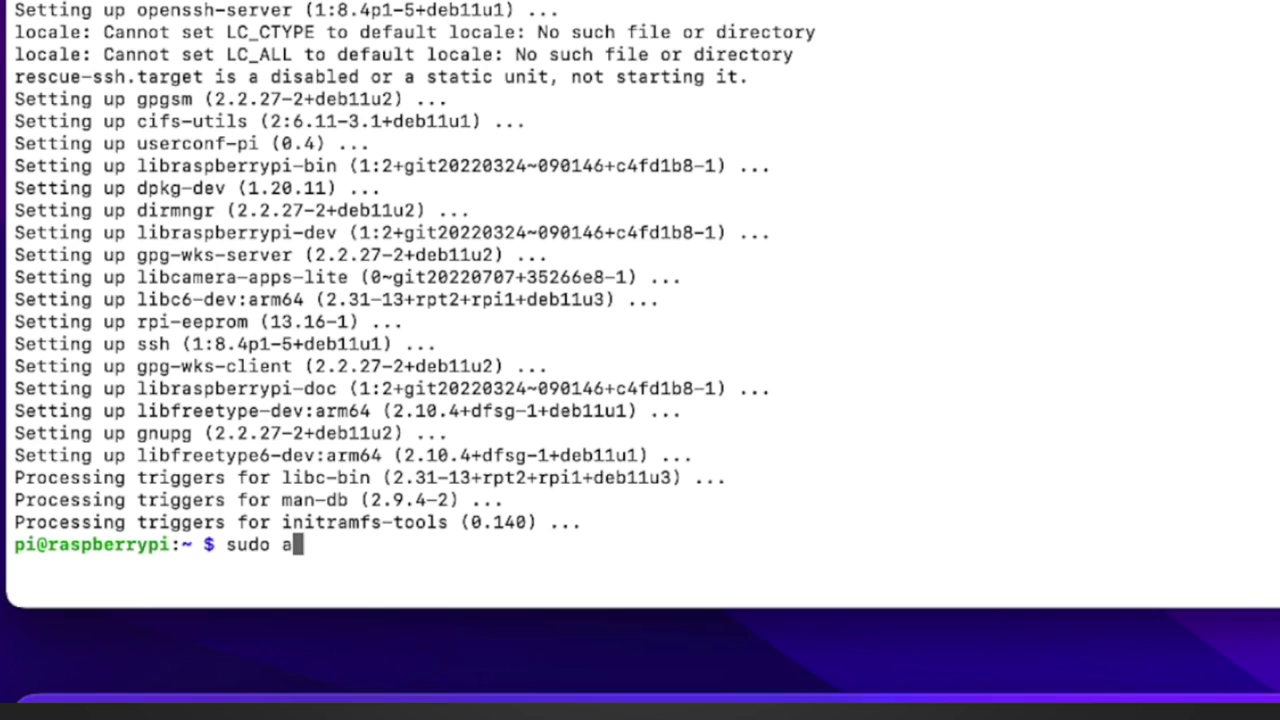
text(pt install apa)
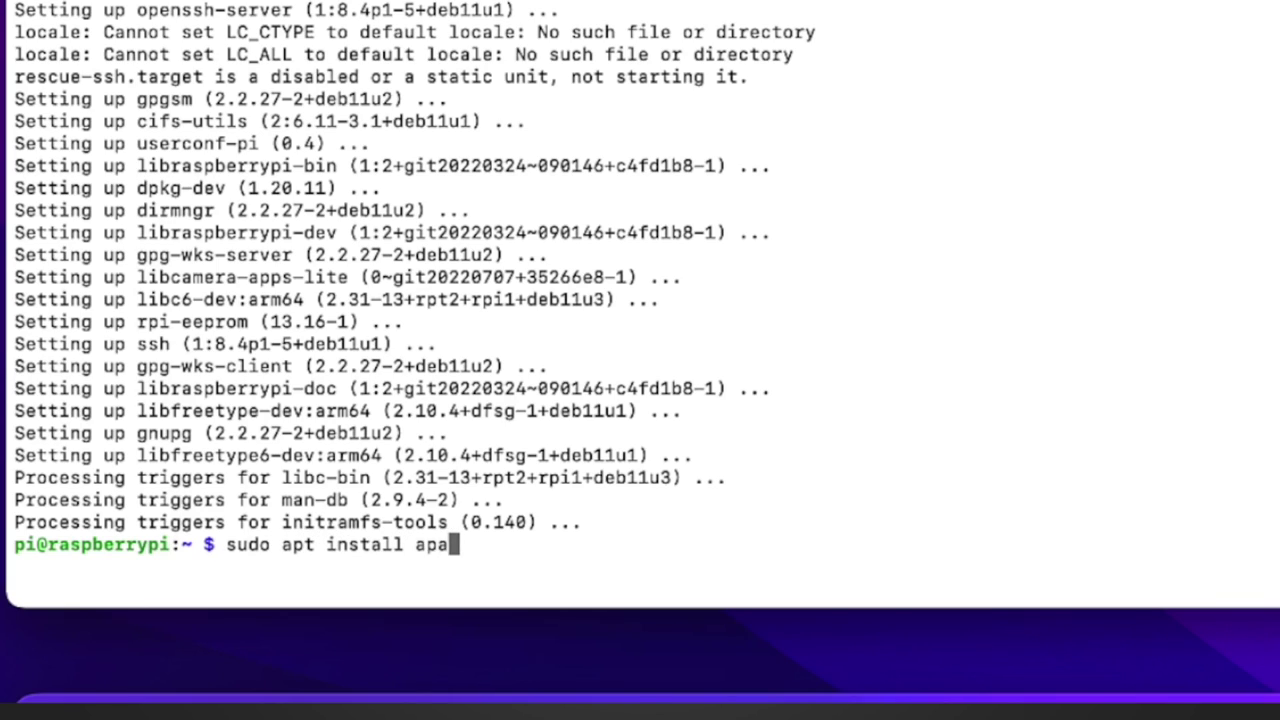
text(che2 -y)
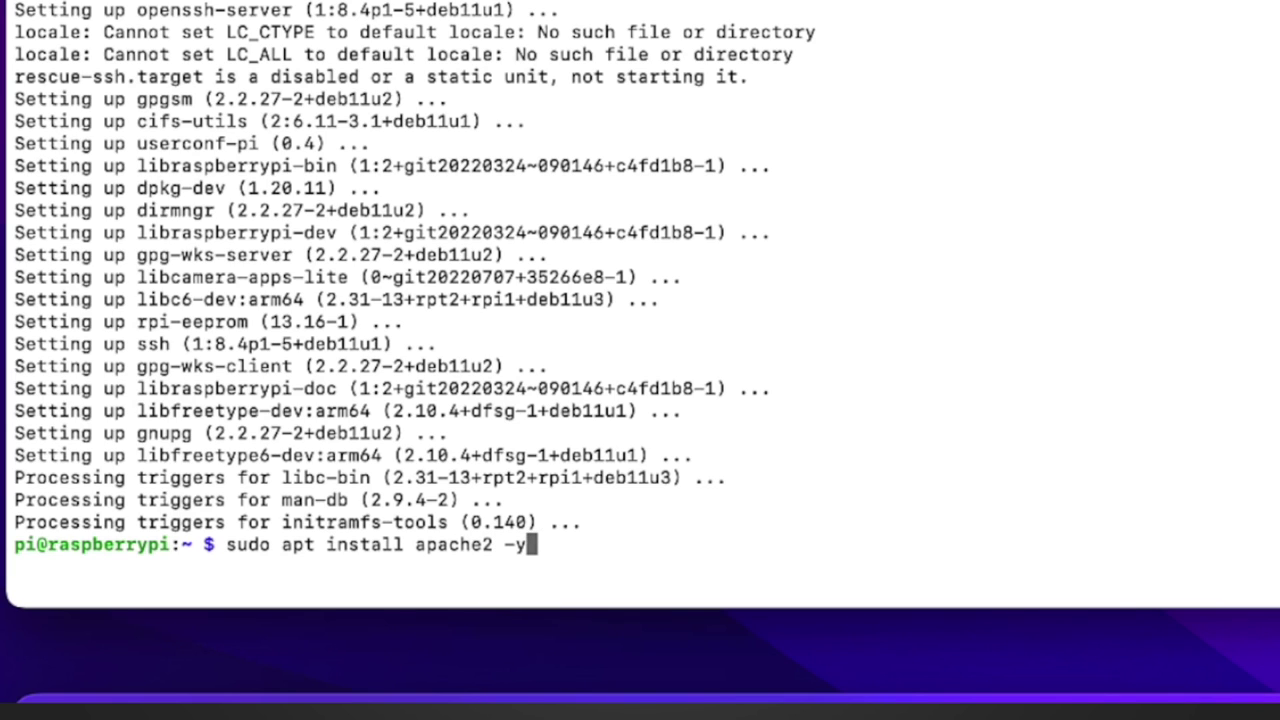
key(Return)
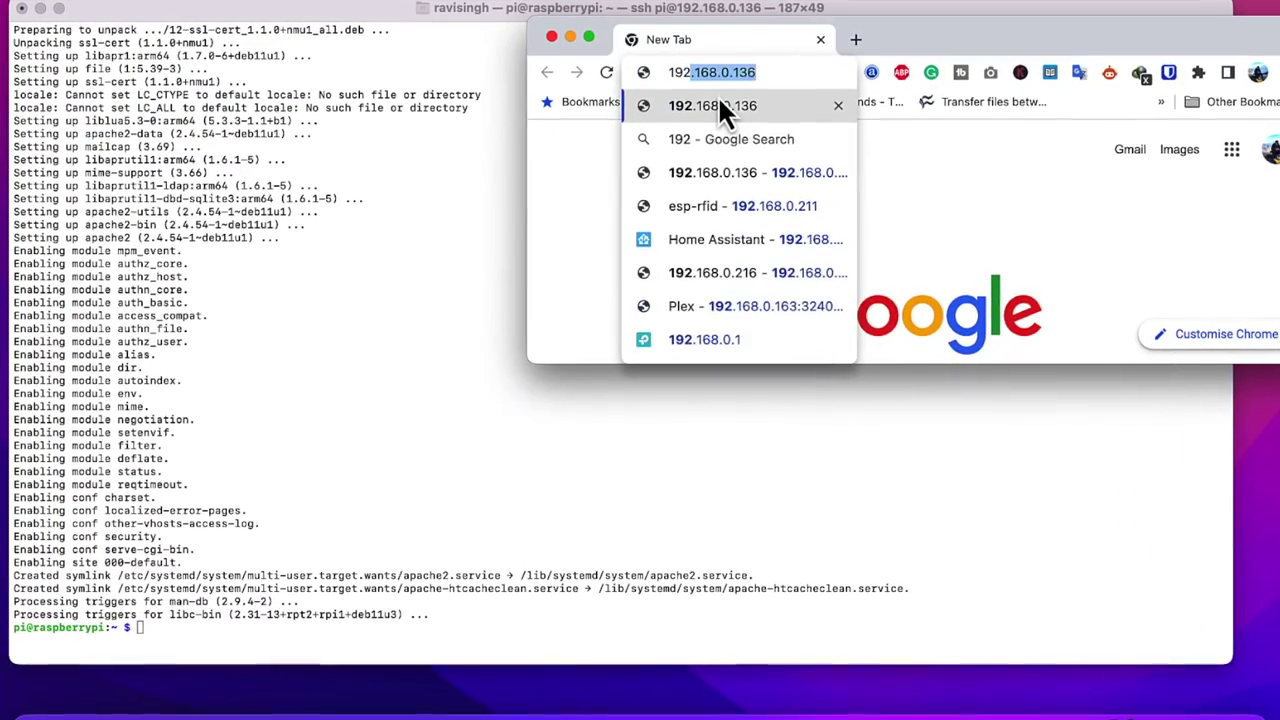
In Chrome, open 192.168.0.136 to check the Apache server's page in an enlarged window, and close the browser window
text(168.)
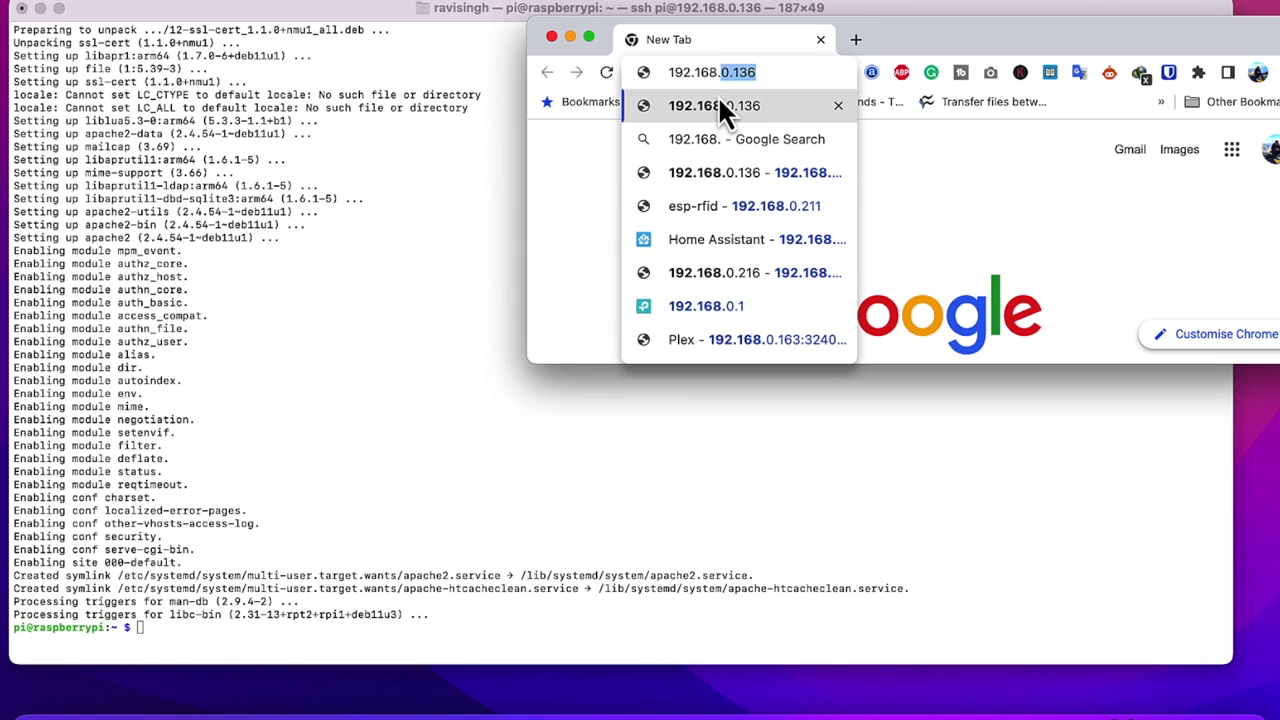
text(0.136)
key(Return)
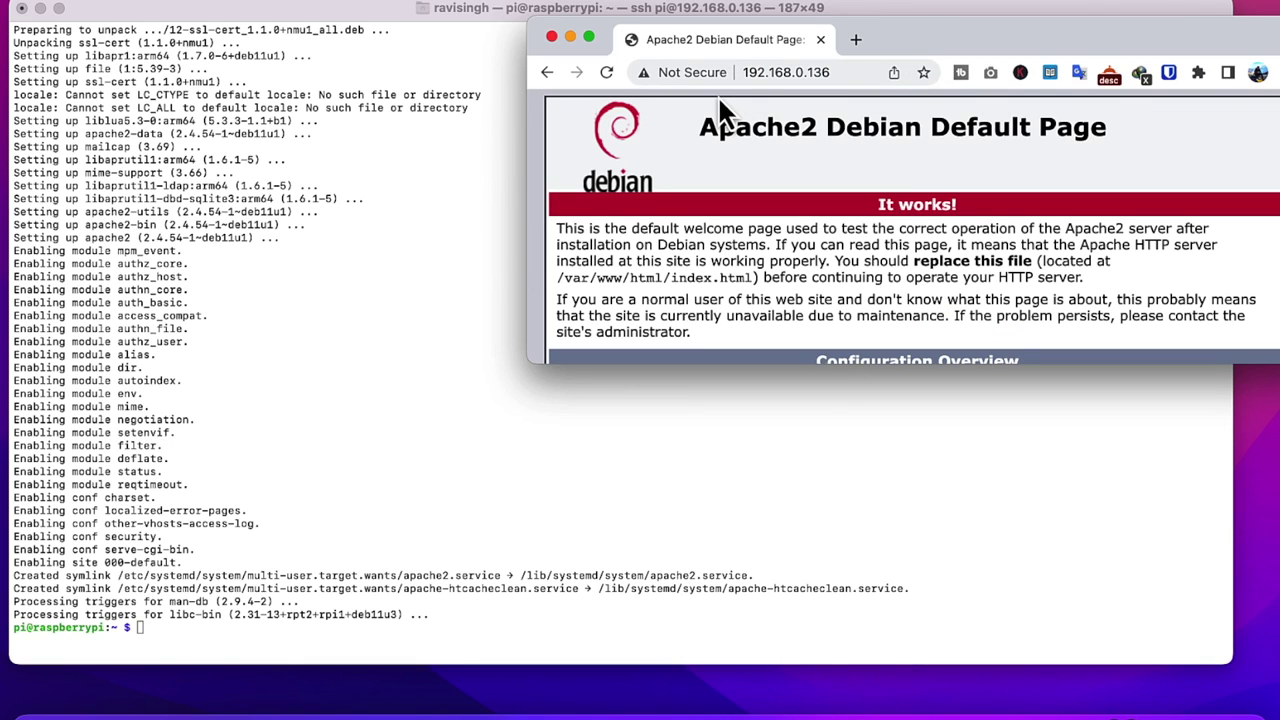
double_click(935, 37)
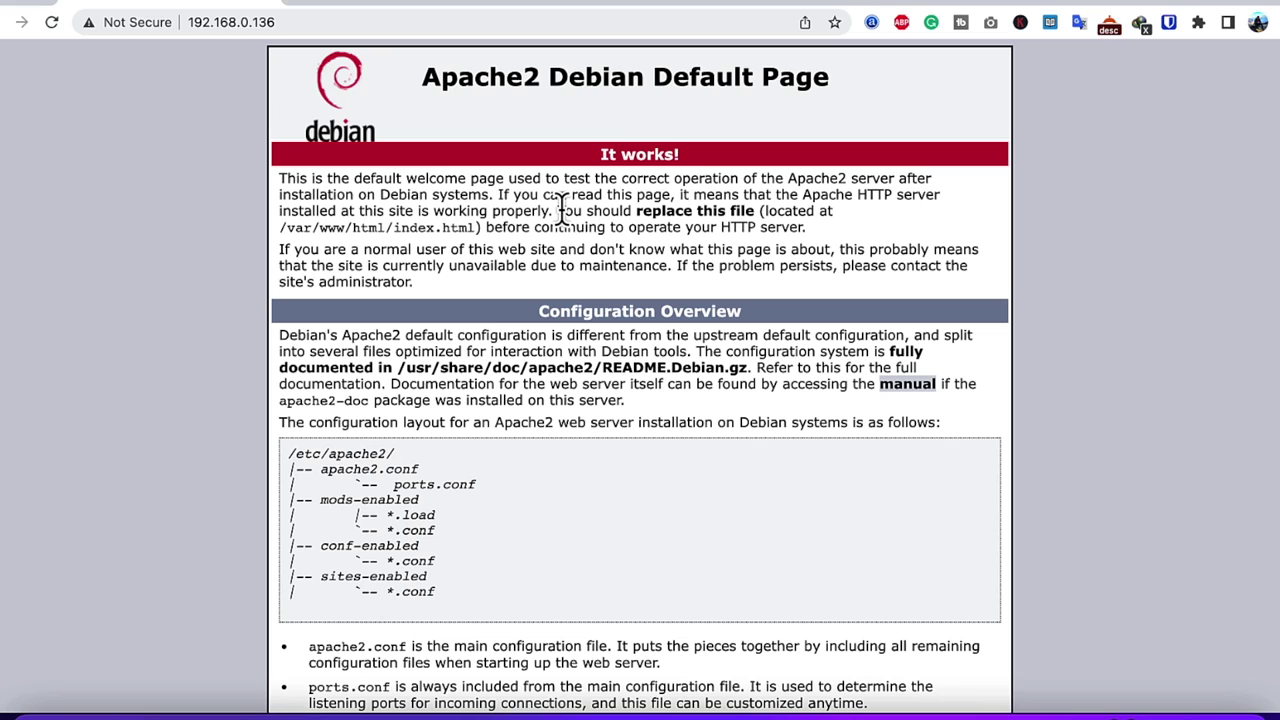
click(15, 5)
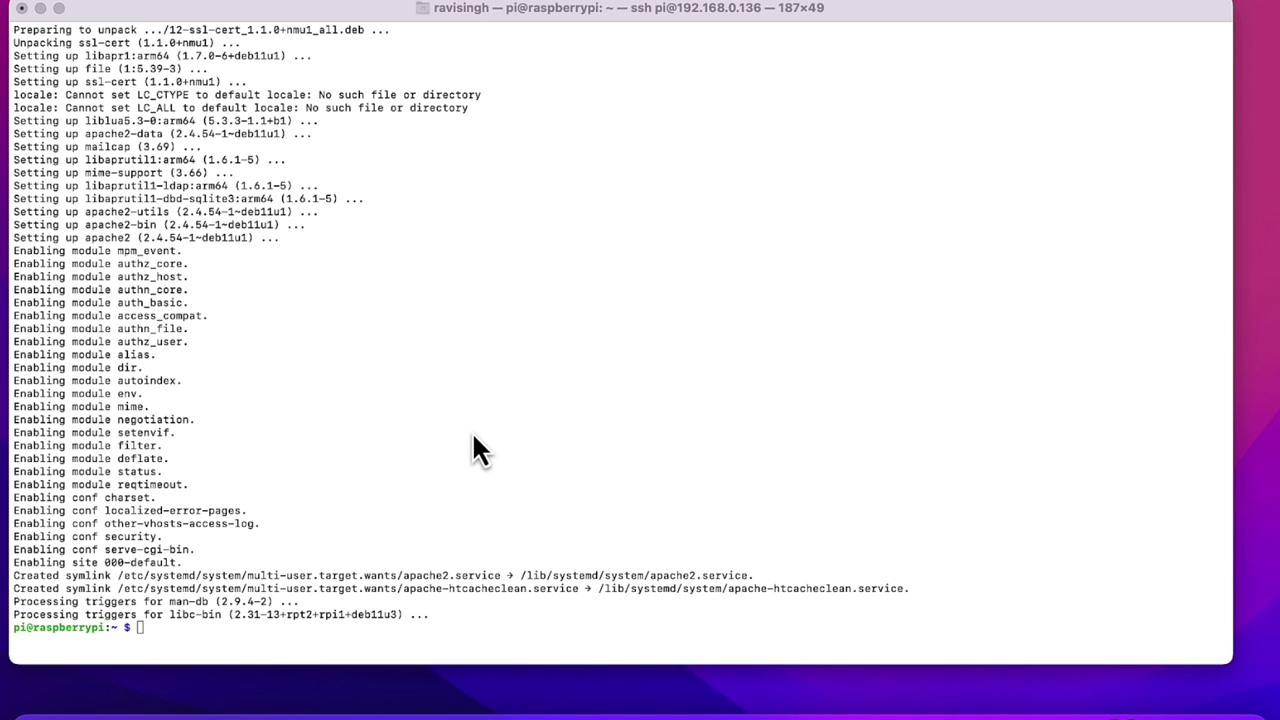
In Terminal, paste and run the copied sudo apt install command for php7.4, libapache2-mod-php7.4 and the PHP extensions, including mbstring, mysql, curl and gd
right_click(484, 471)
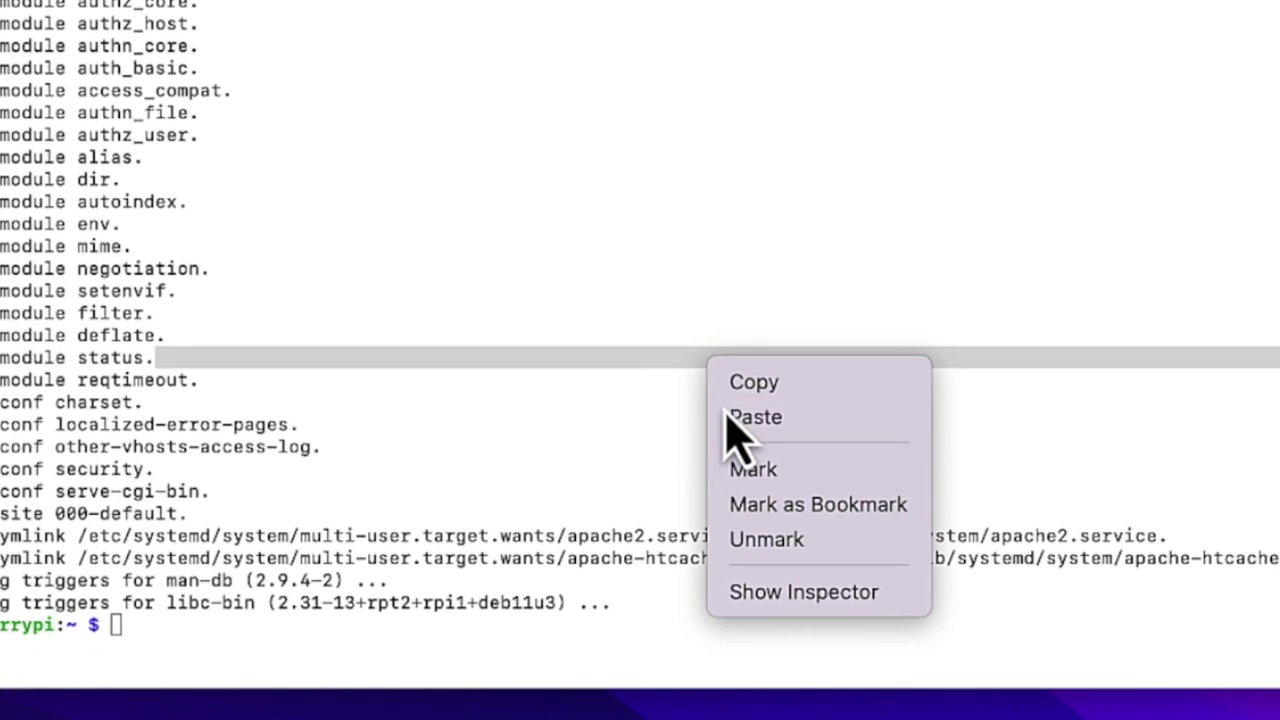
click(727, 417)
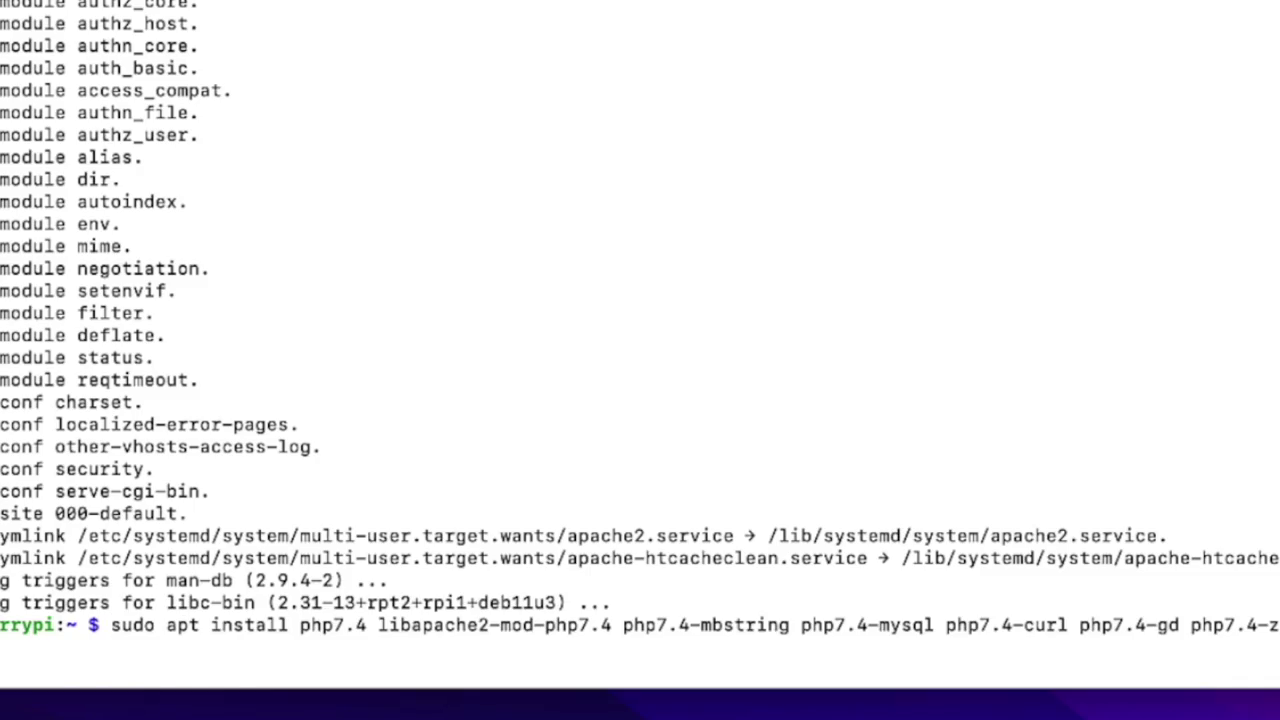
key(Return)
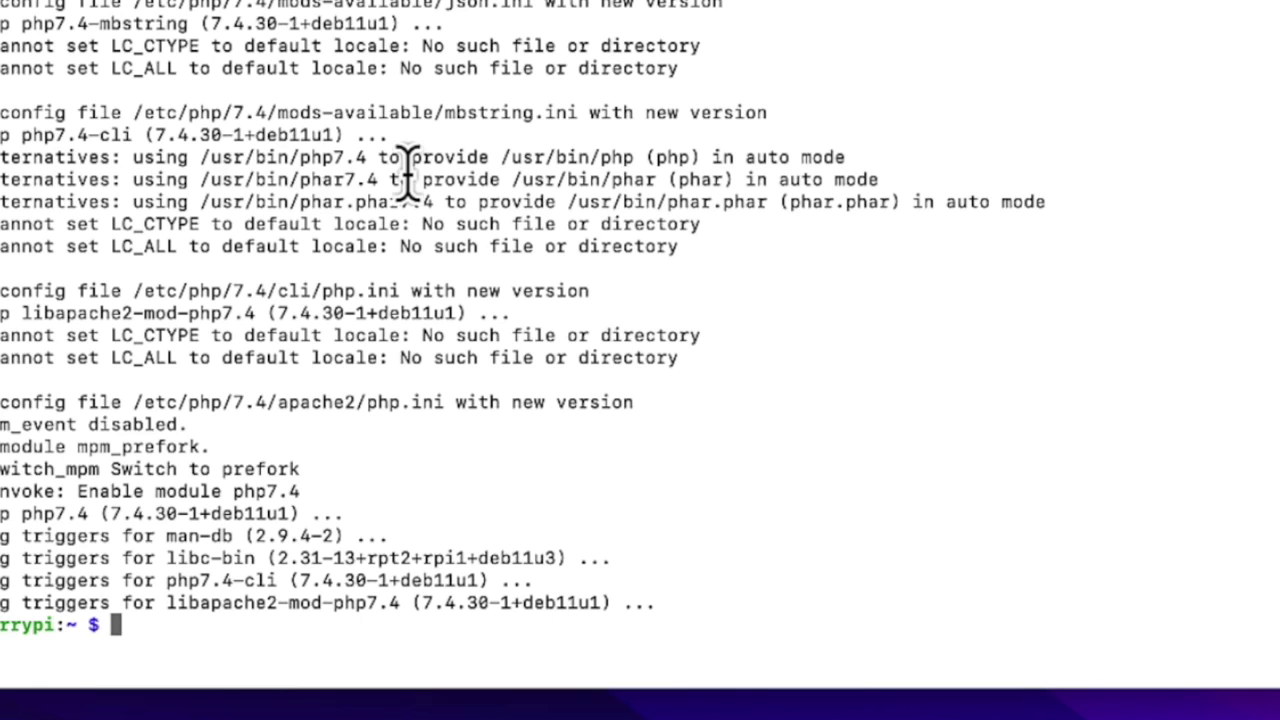
Paste and run sudo apt install mariadb-server, and approve the installation with y
right_click(407, 180)
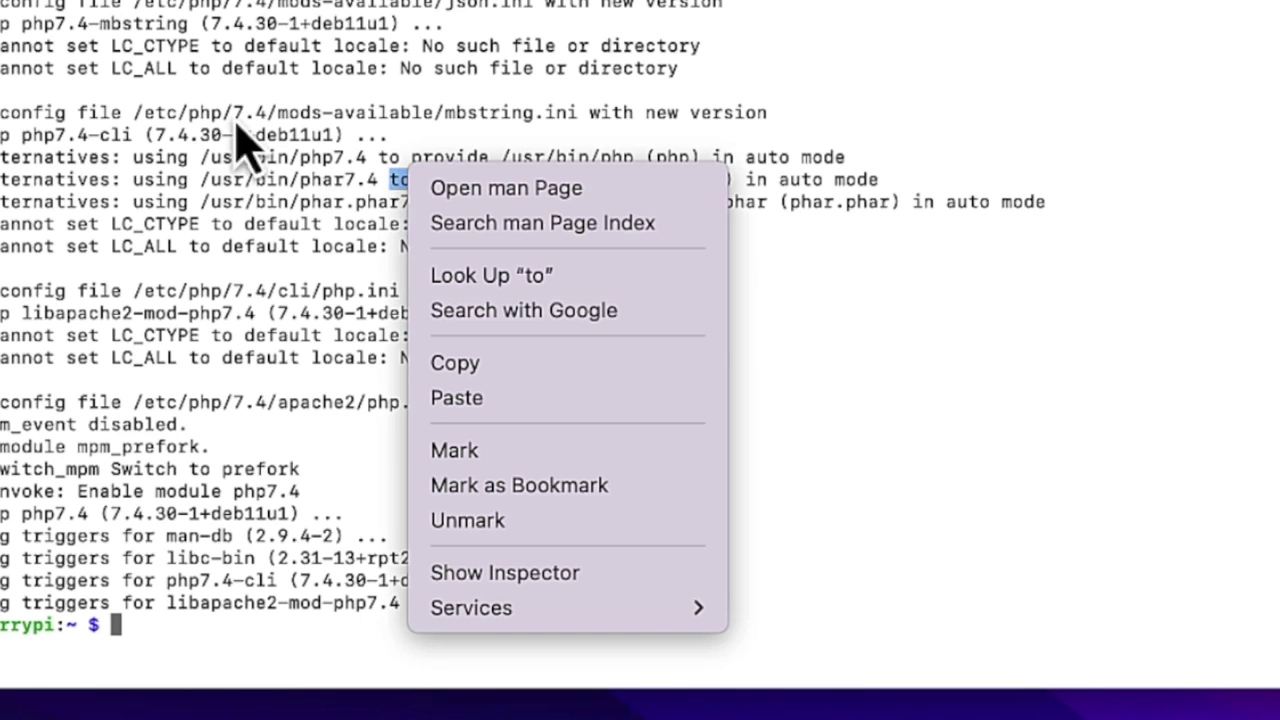
click(467, 400)
key(Return)
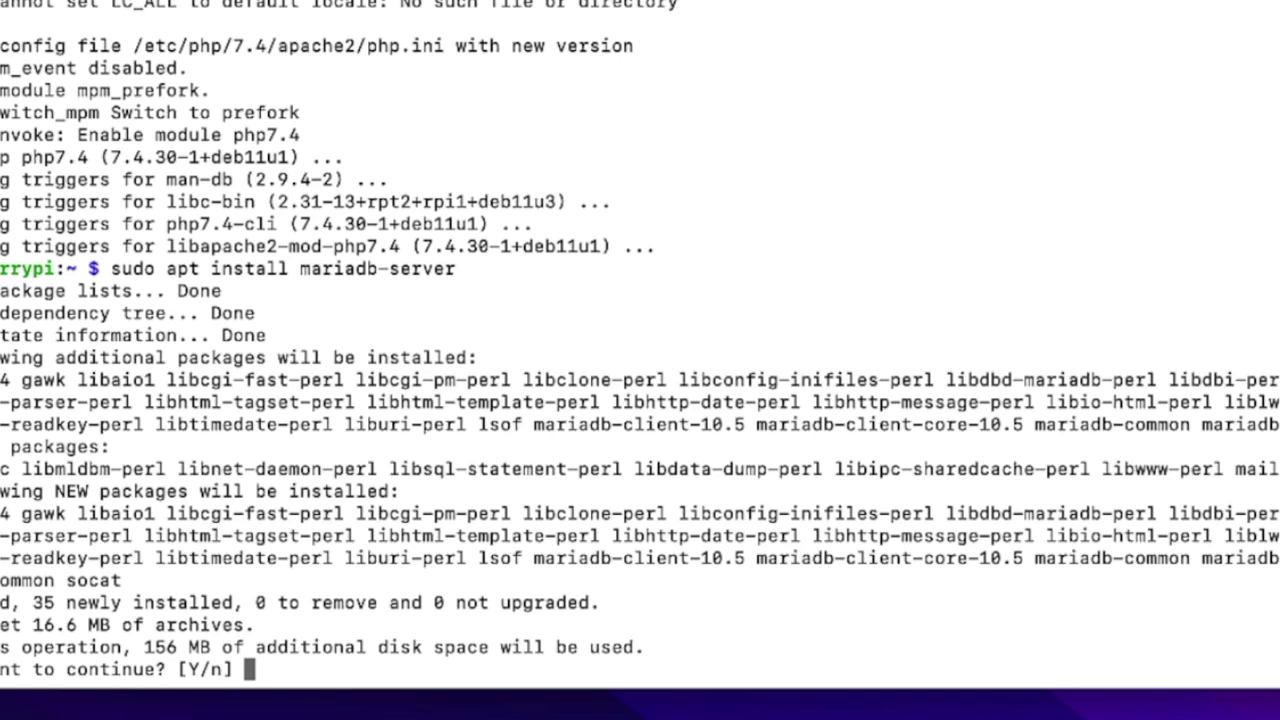
text(y)
key(Return)
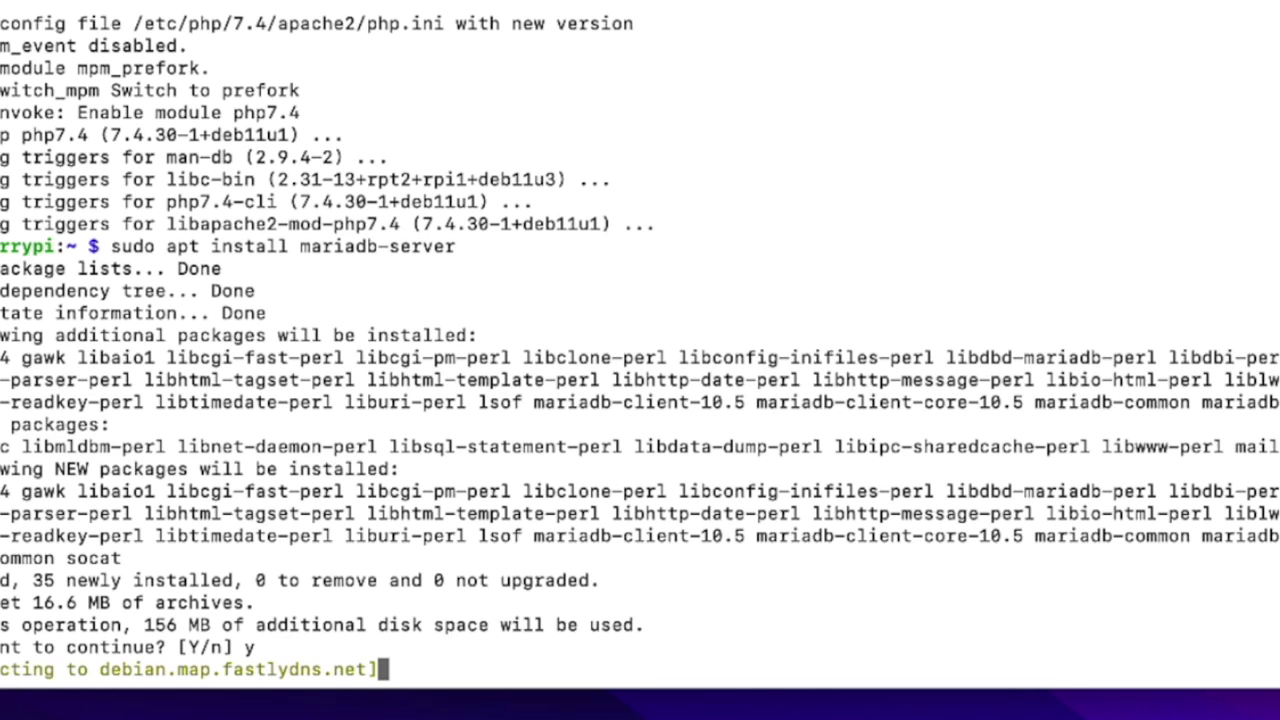
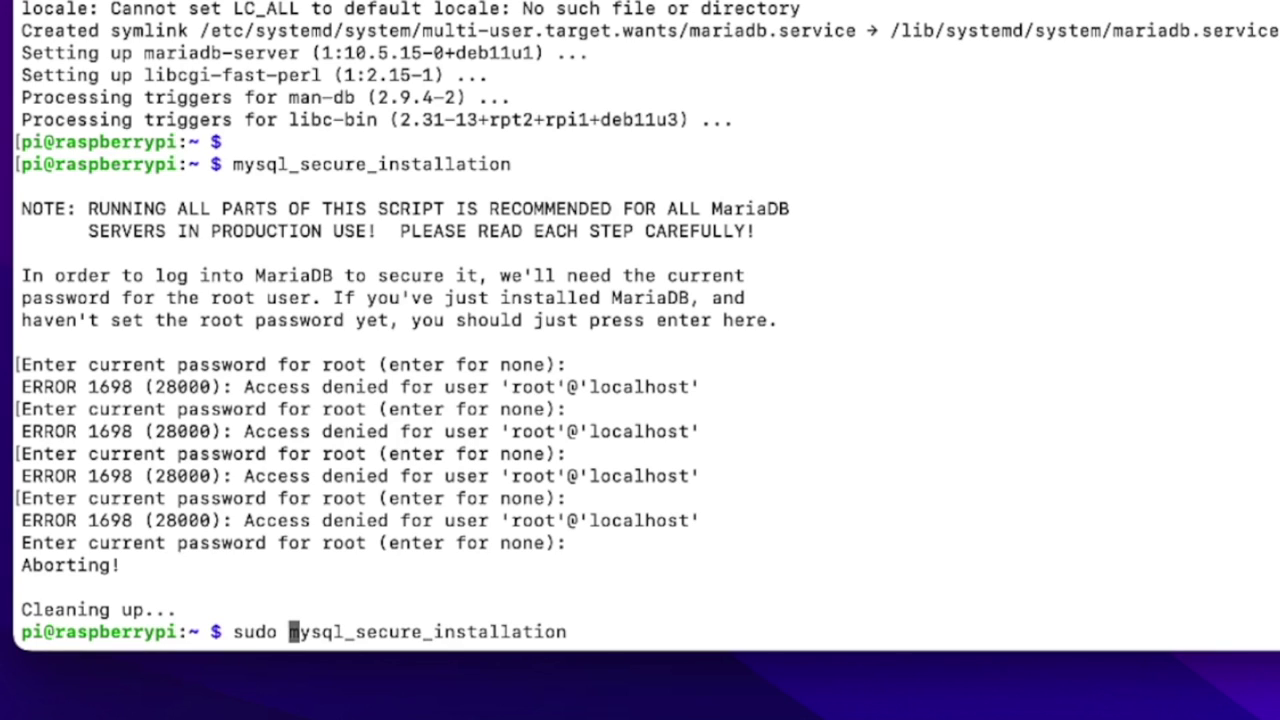
Run sudo mysql_secure_installation, get past the current root password prompt, and agree to switch to unix_socket authentication
key(Return)
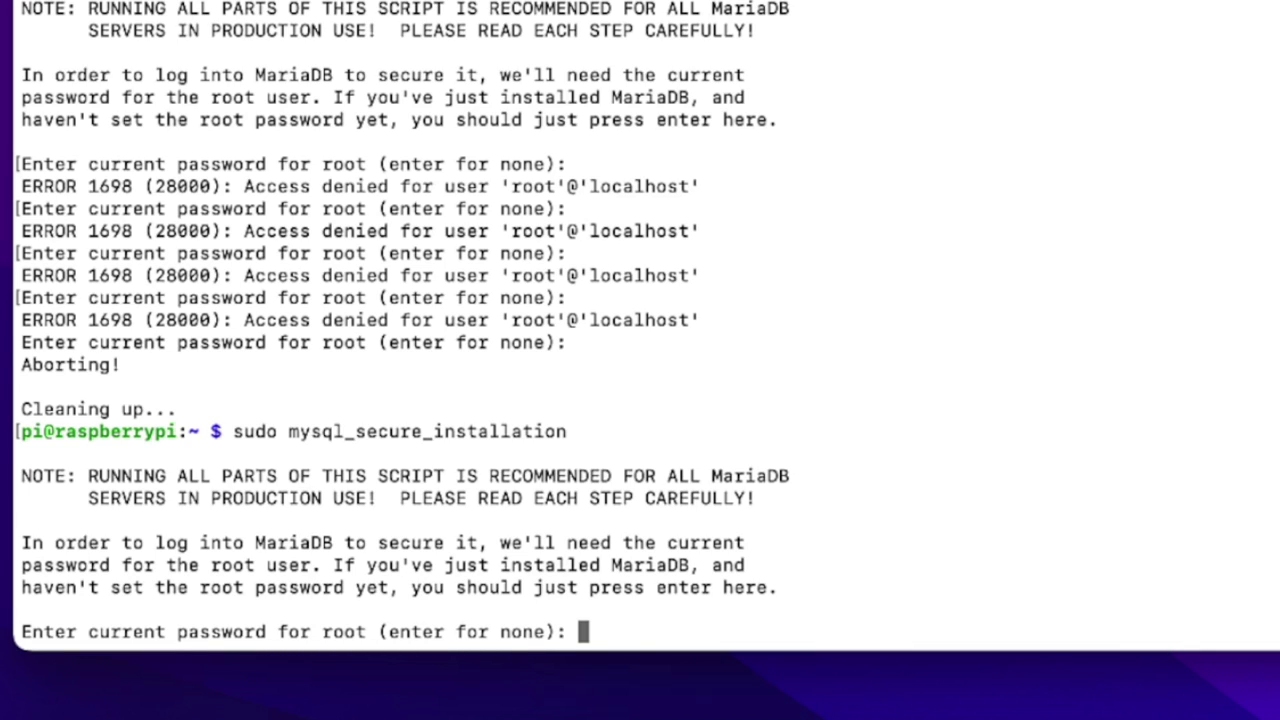
key(Return)
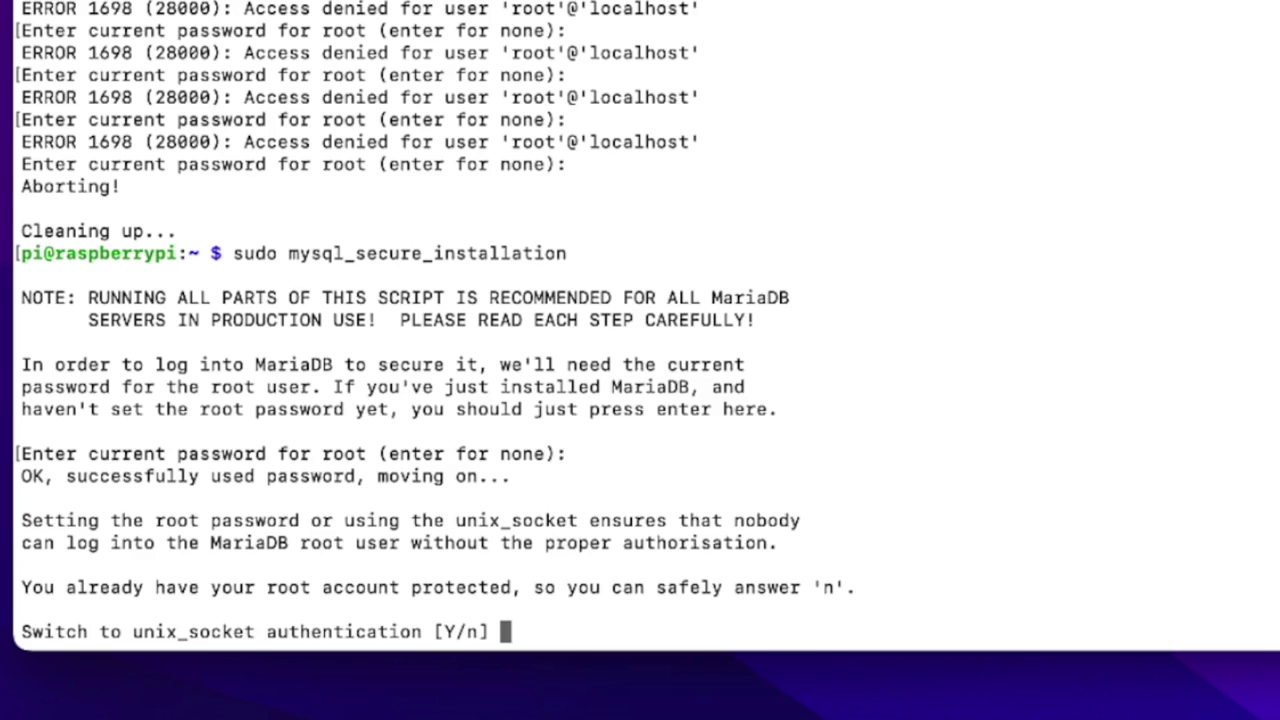
text(y)
key(Return)
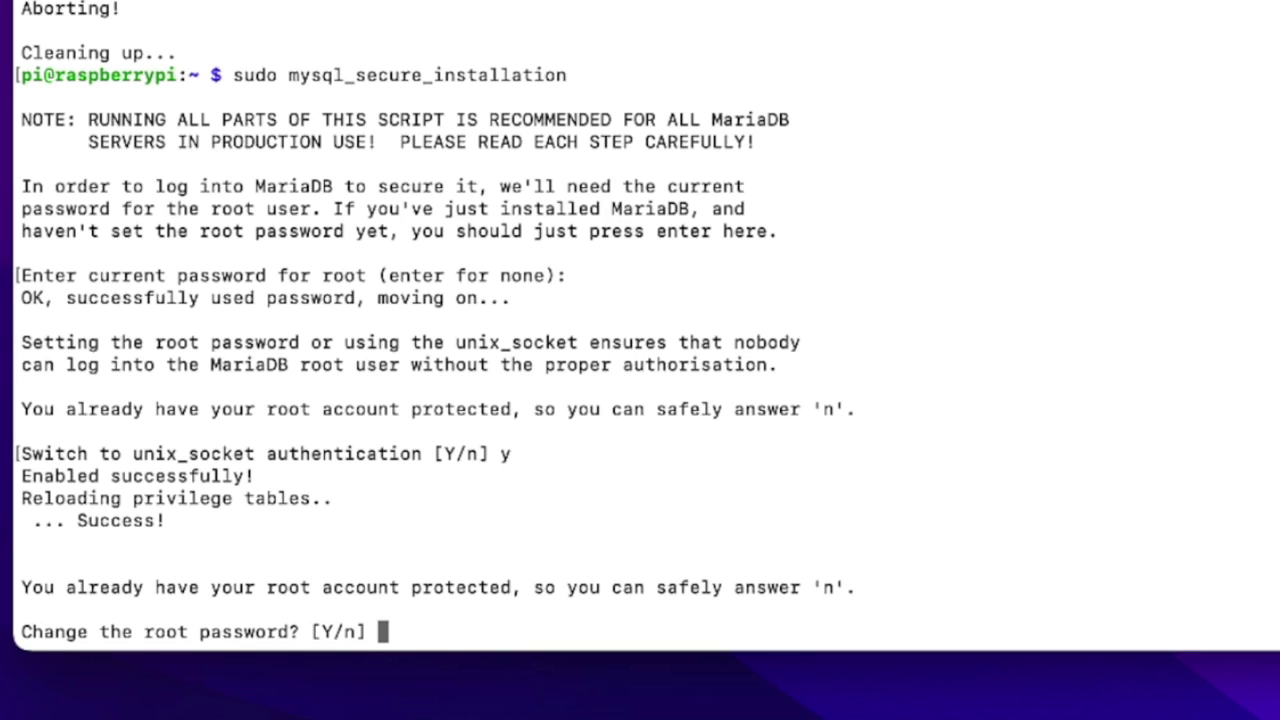
Agree to change the MariaDB root password, and enter and re-enter the new root password
text(y)
key(Return)
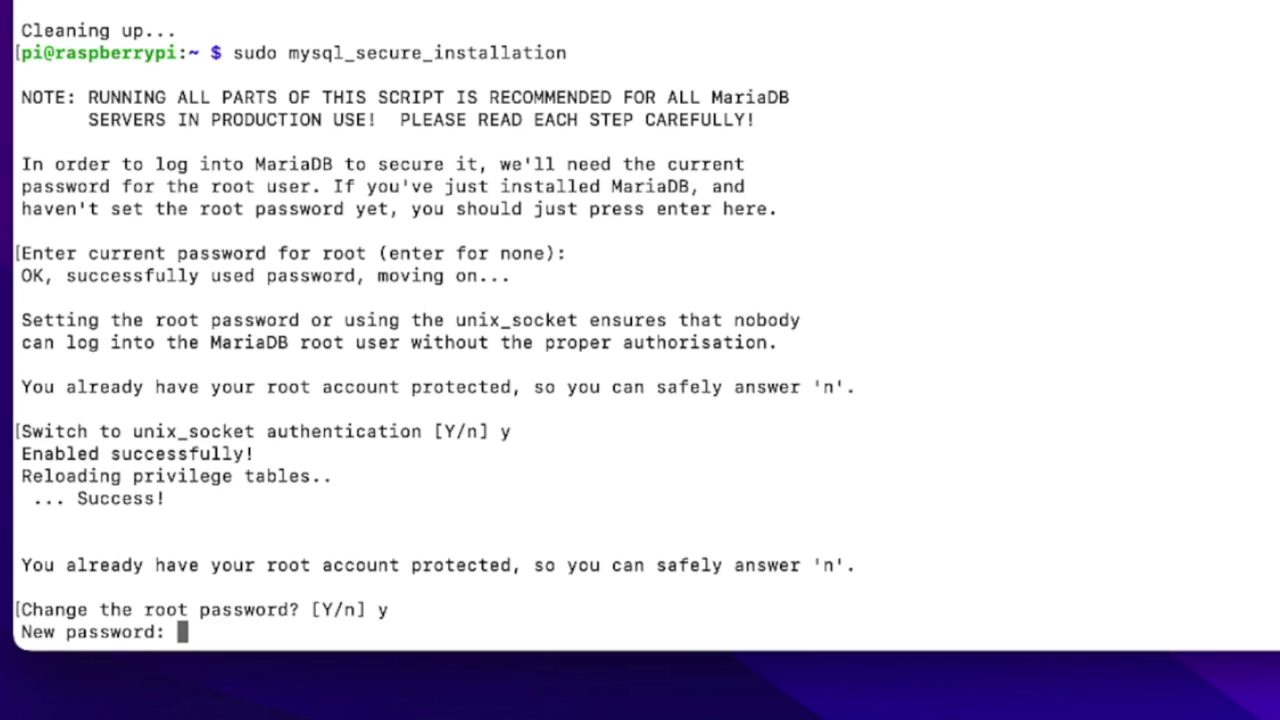
key(Return)
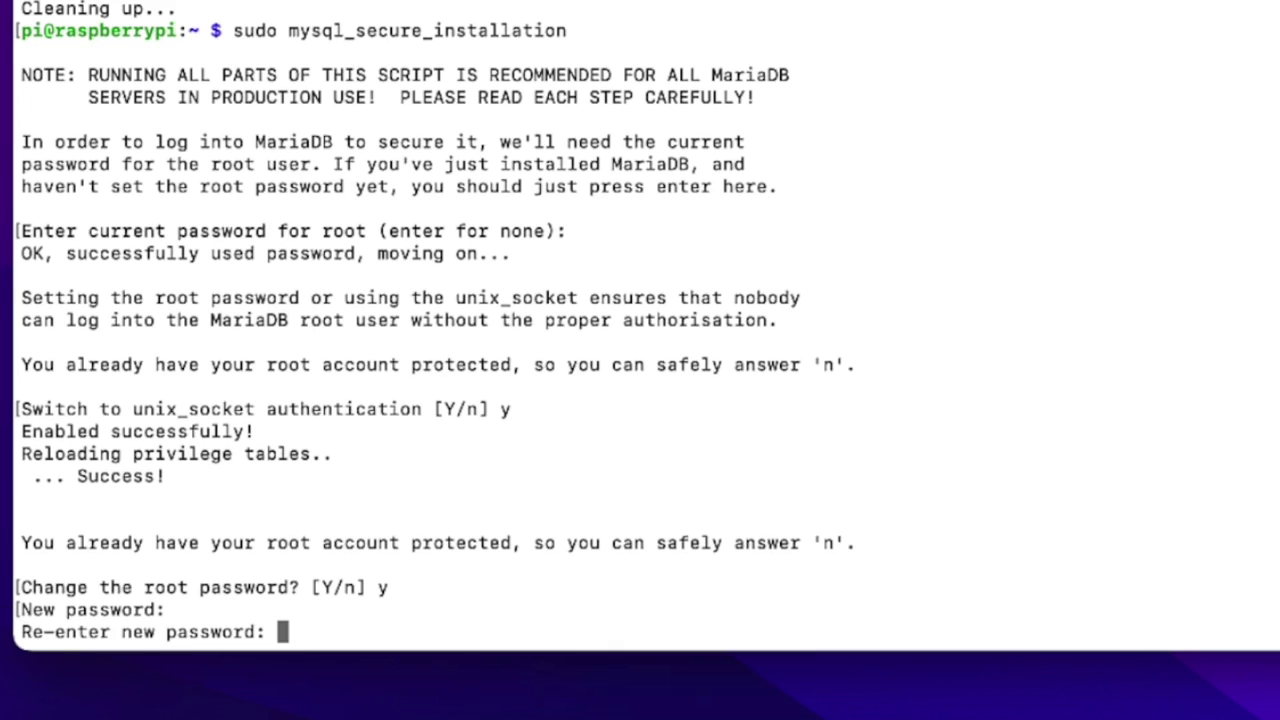
key(Return)
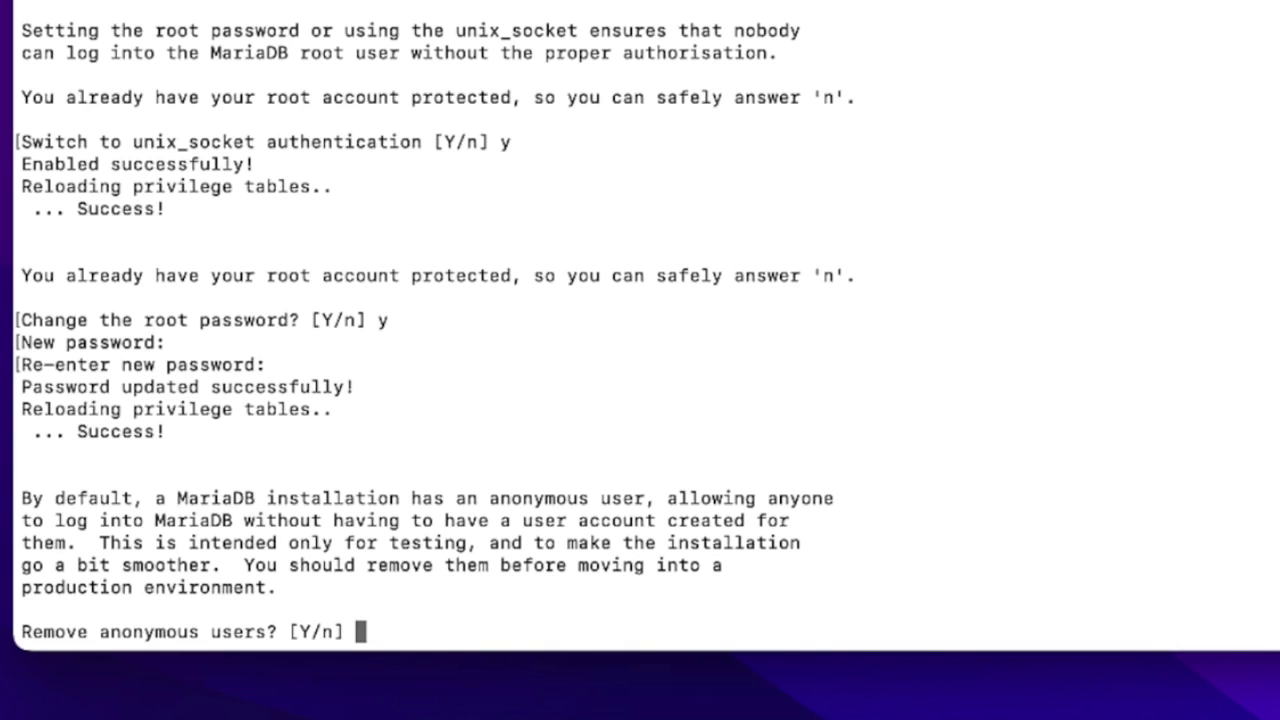
Answer y to remove MariaDB's anonymous users and to disallow remote root login
text(y)
key(Return)
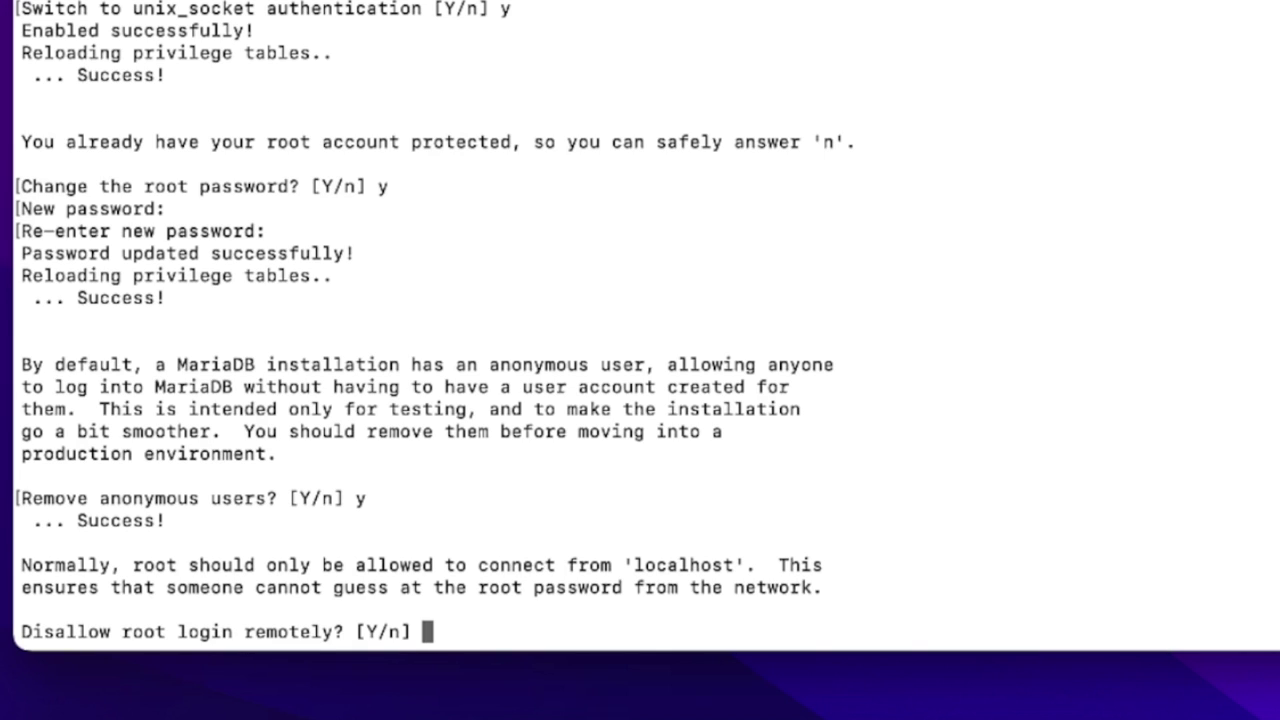
text(y)
key(Return)
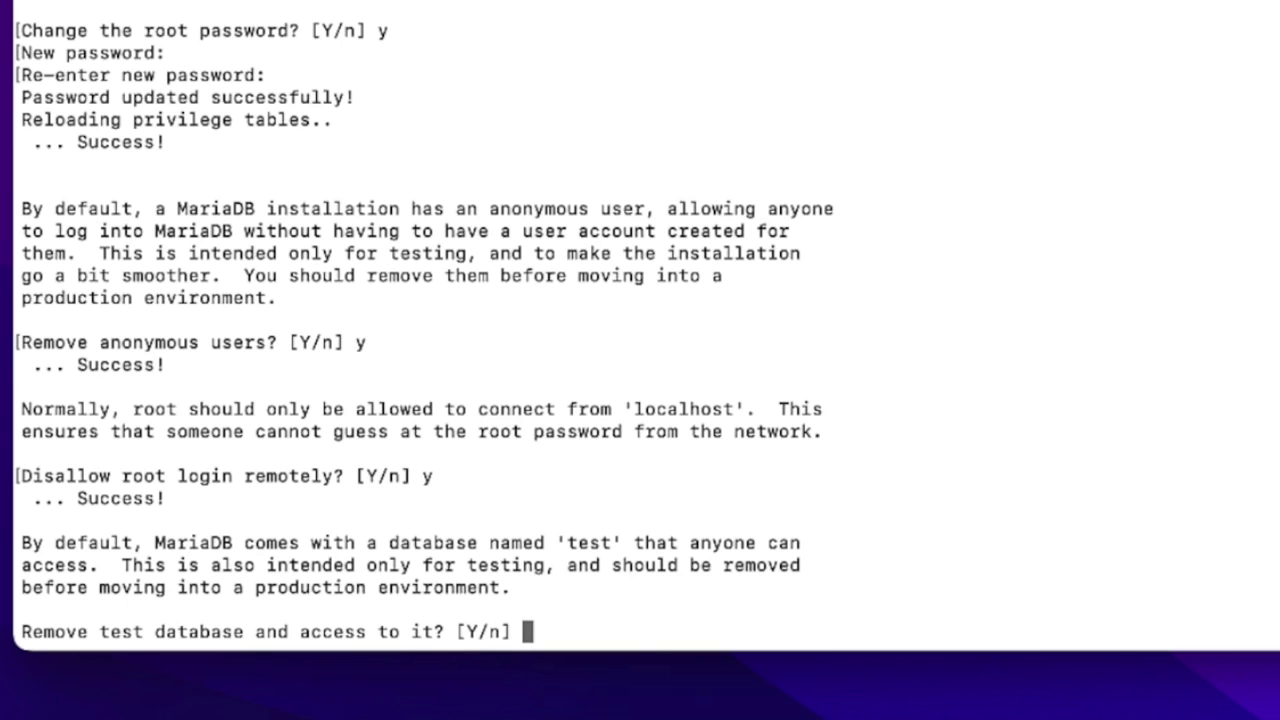
Answer y to remove the test database and access to it, and to reload the privilege tables
text(y)
key(Return)
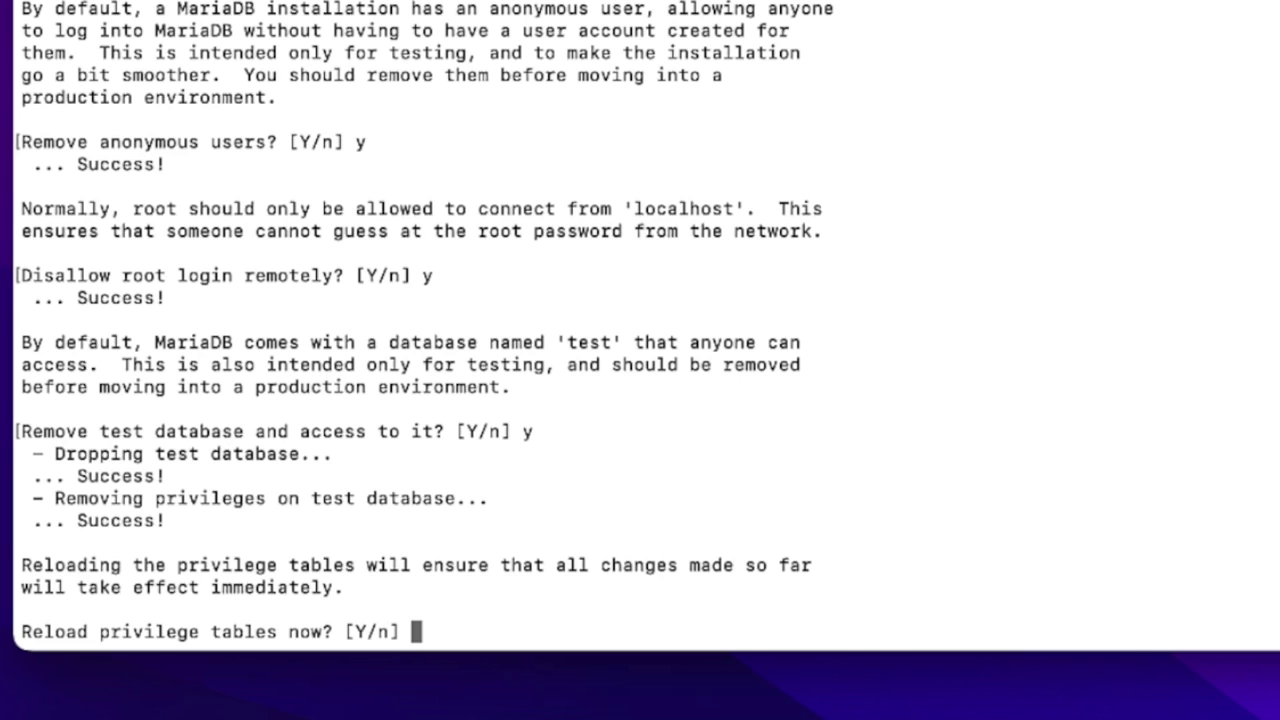
text(y)
key(Return)
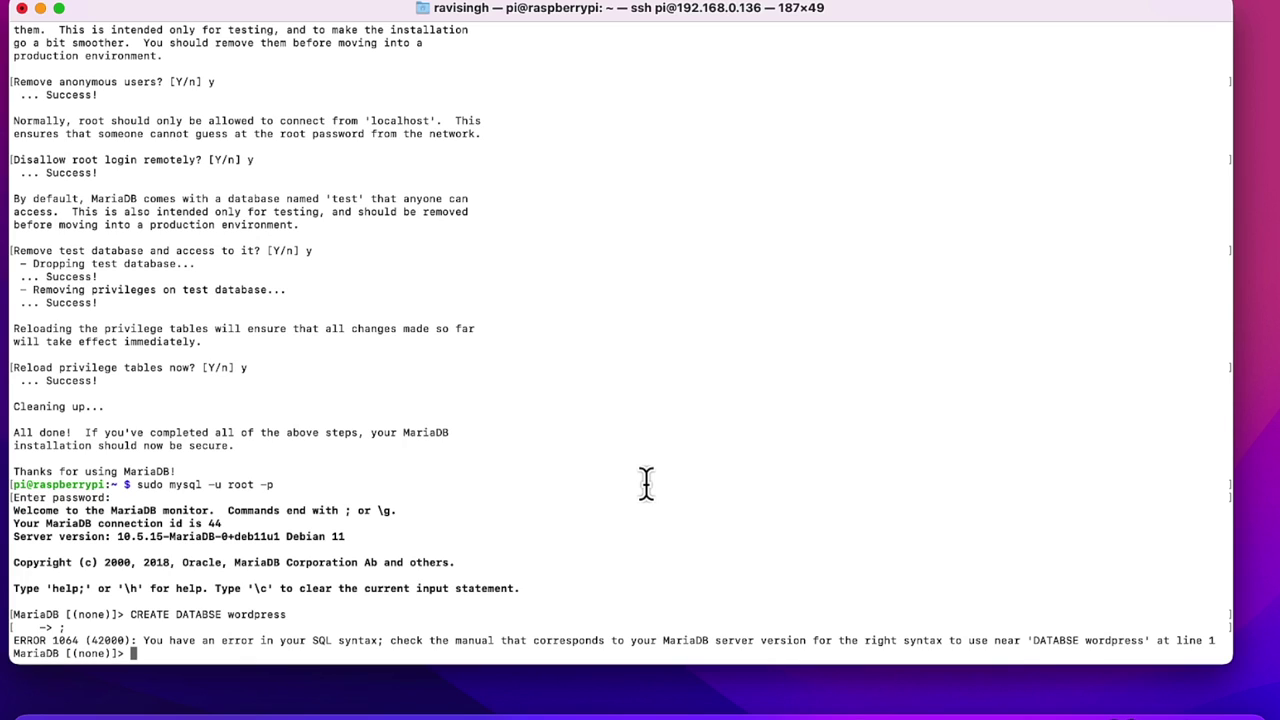
Exit the MariaDB monitor and clear the terminal screen
text(exit)
key(Return)
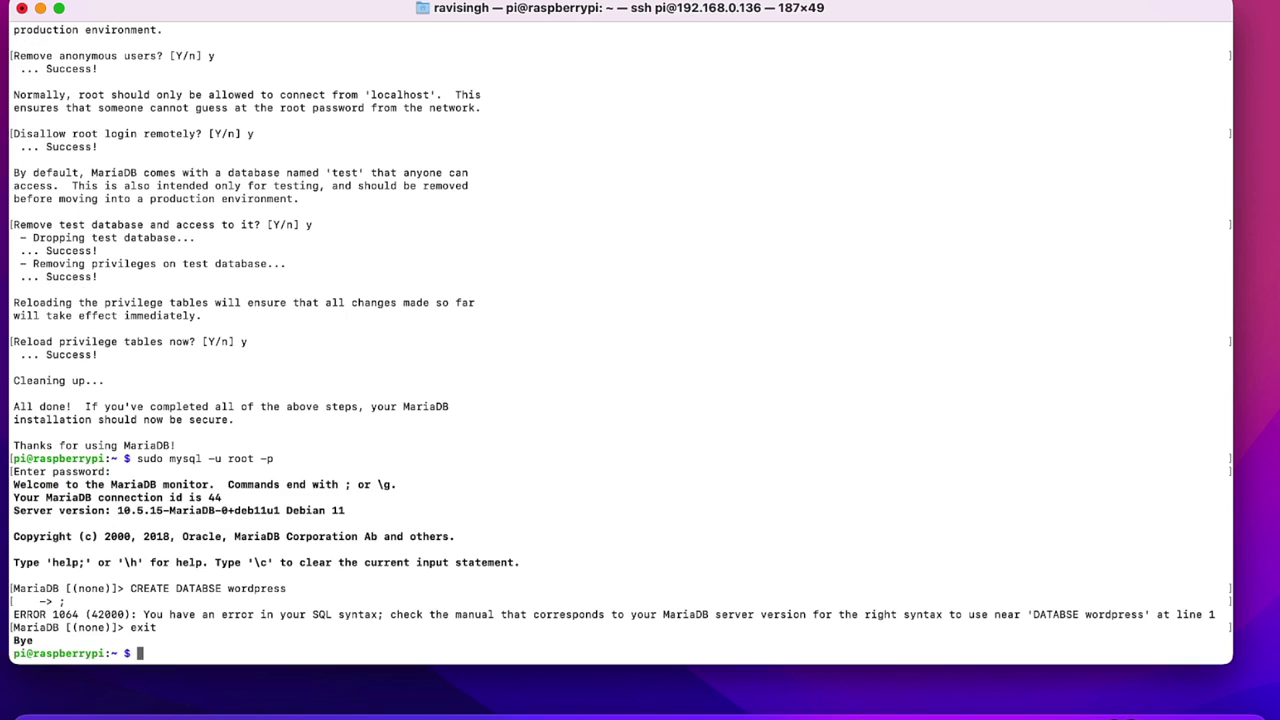
text(clear)
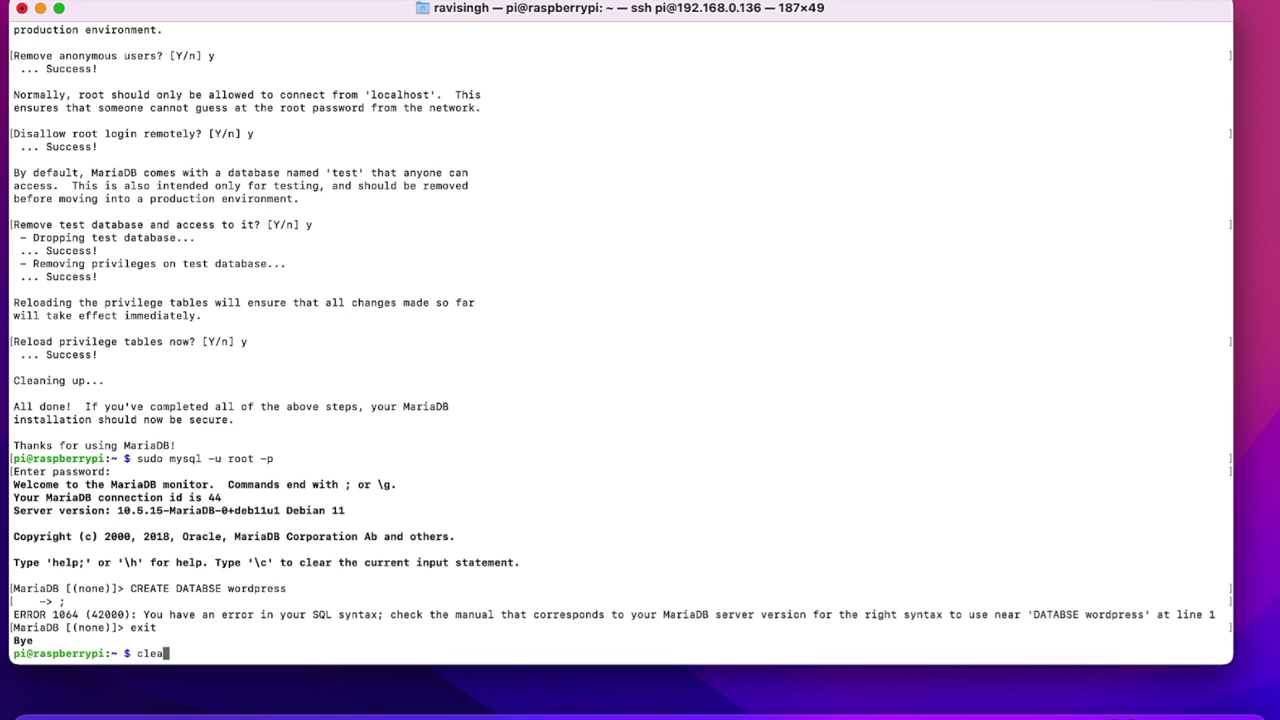
key(Return)
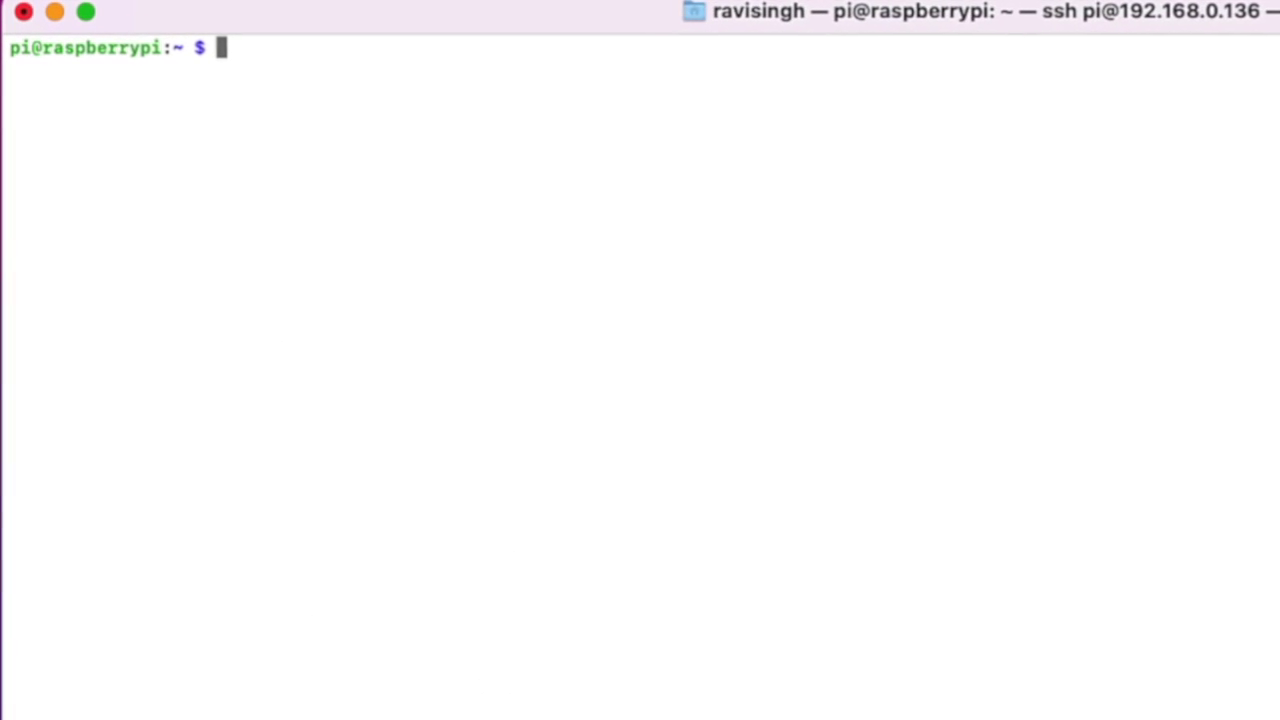
Log in to MariaDB as root with sudo mysql -u root -p and enter the root password
text(m)
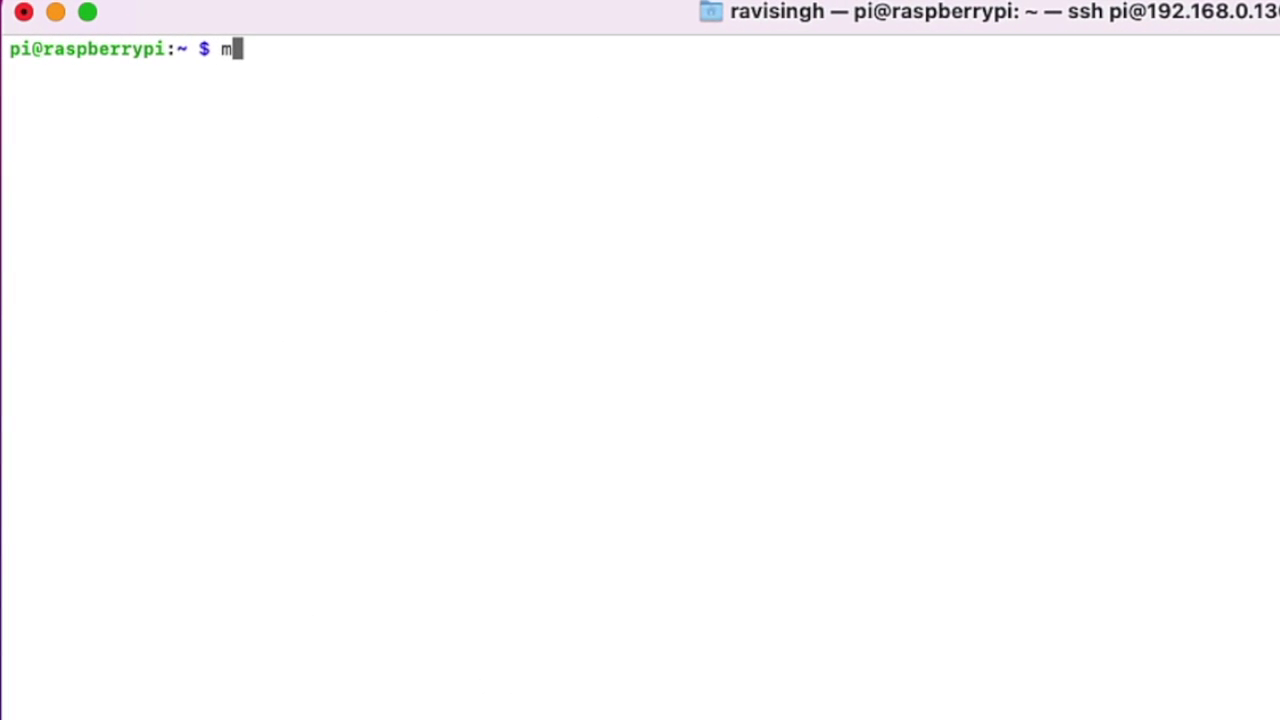
key(BackSpace)
text(sudo my)
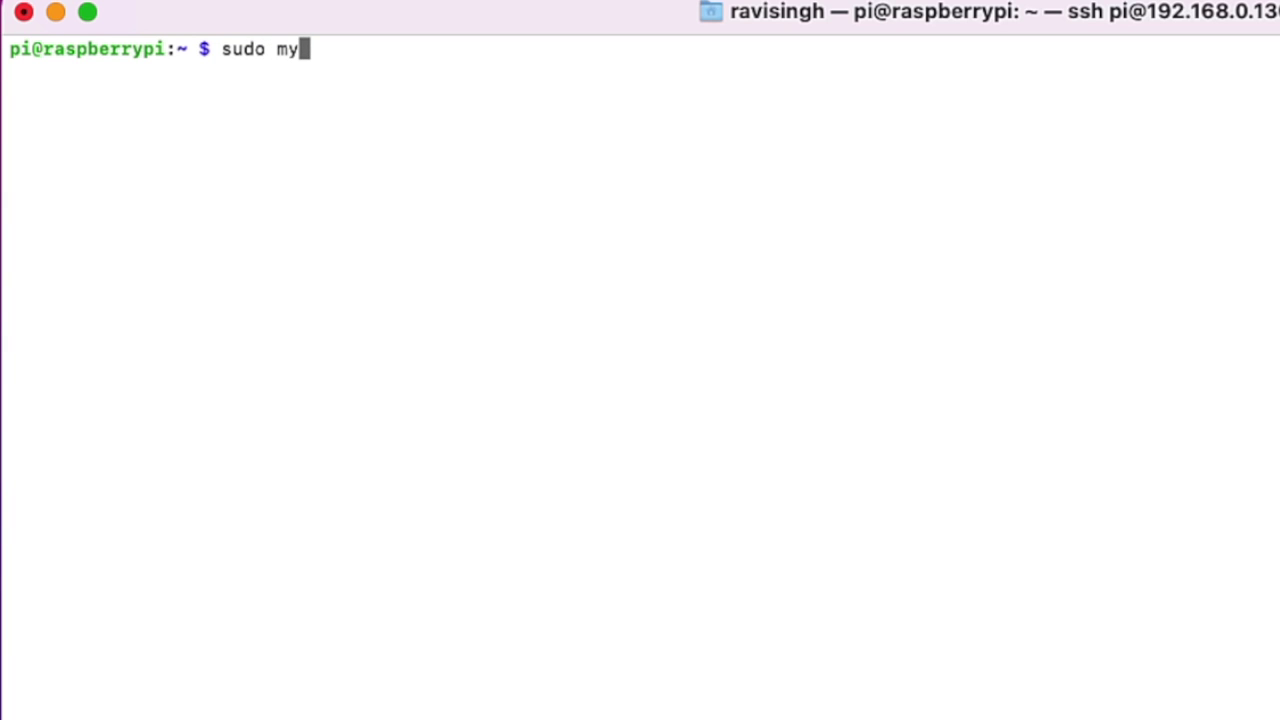
text(sql -u )
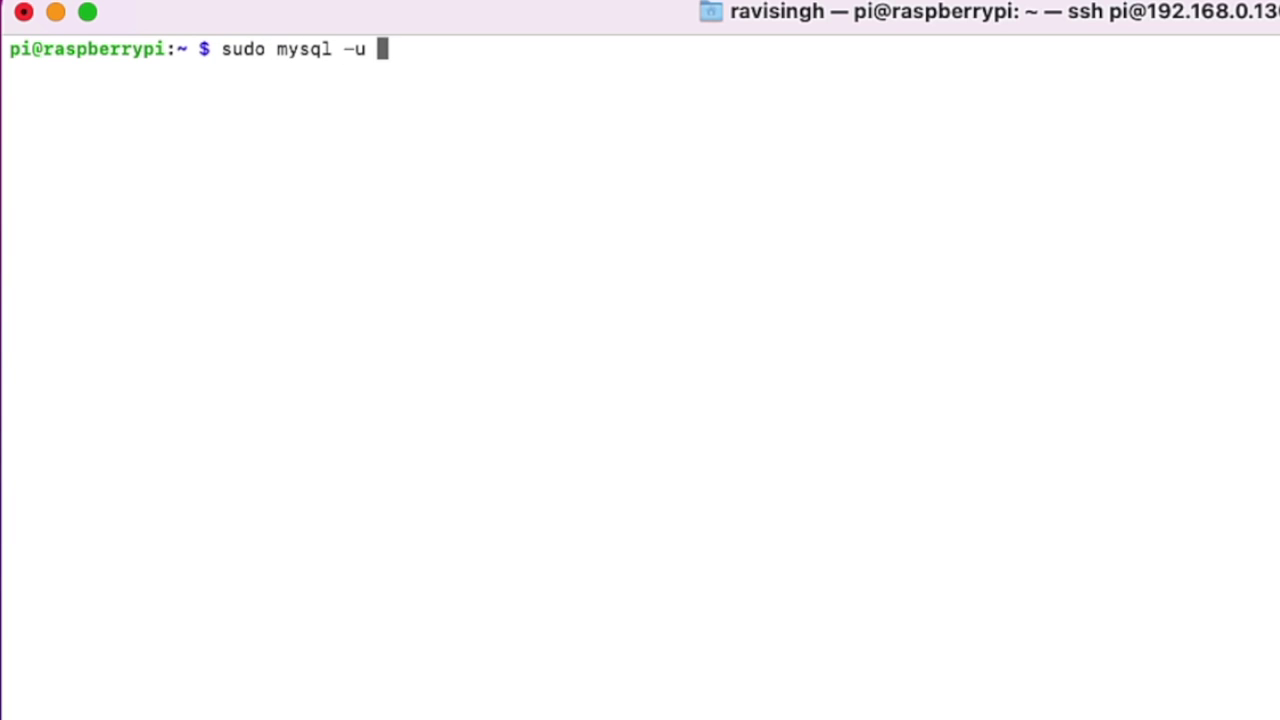
text(root -p)
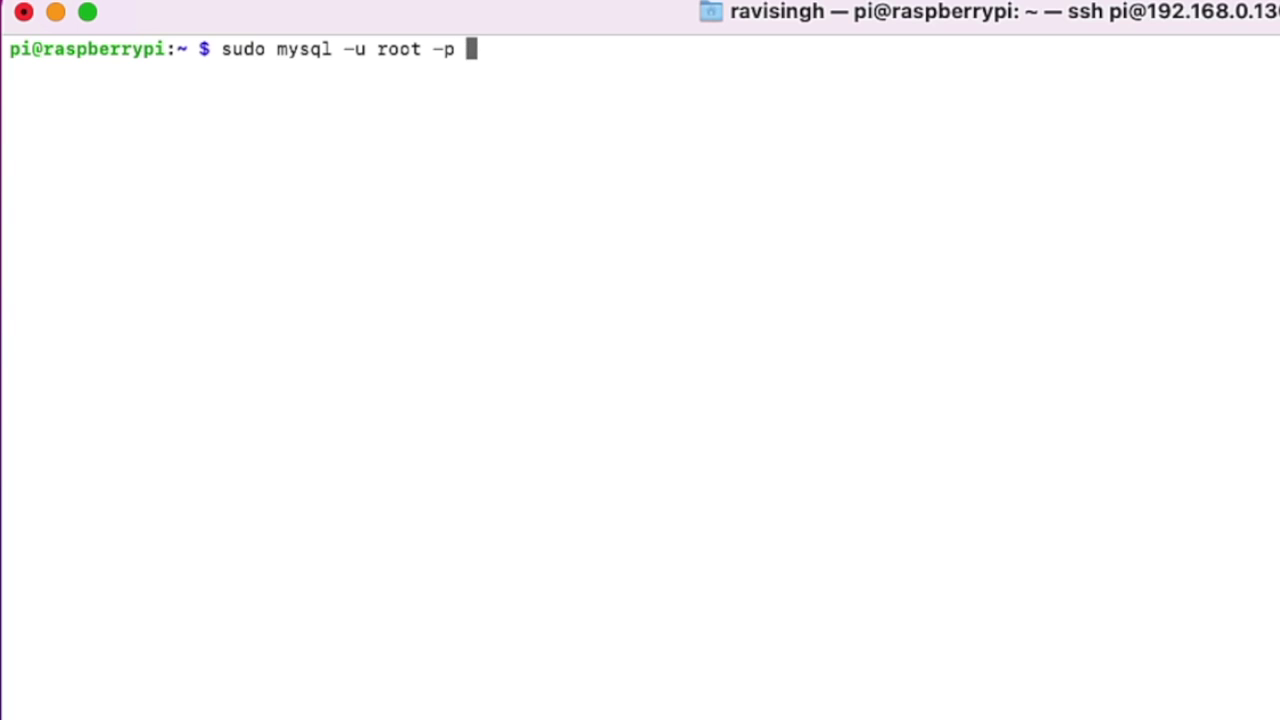
key(BackSpace)
key(Return)
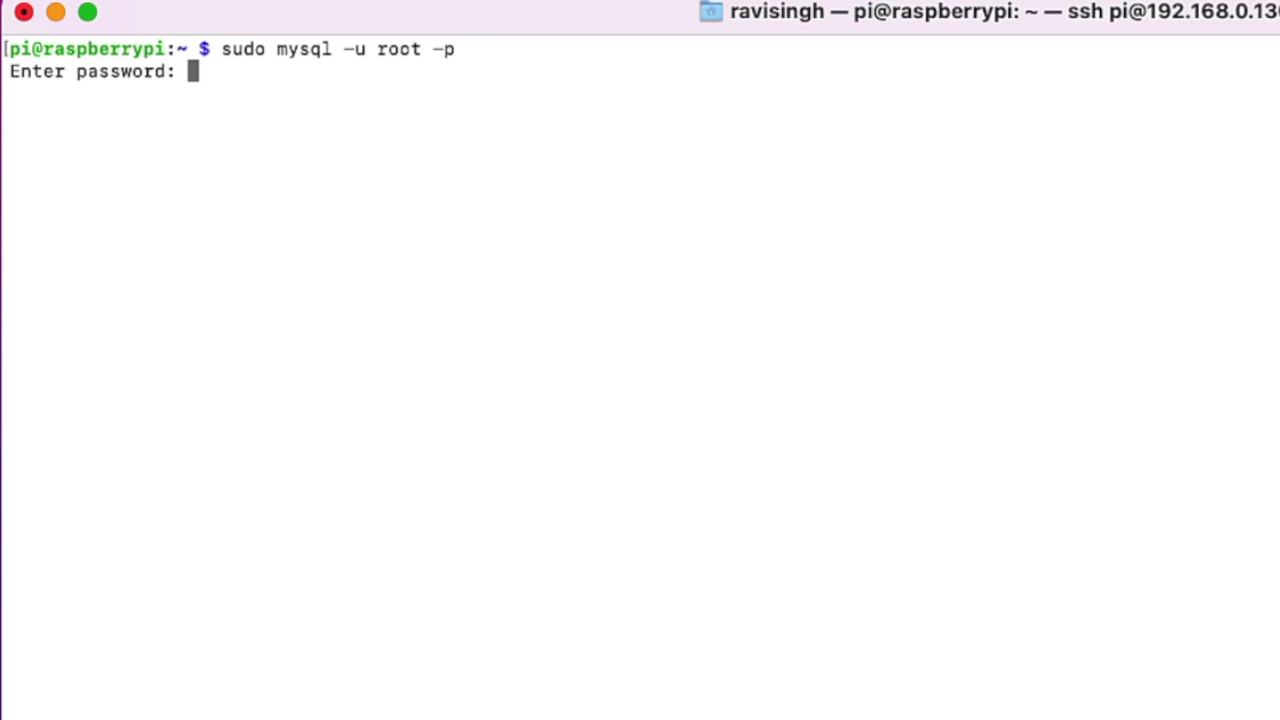
key(Return)
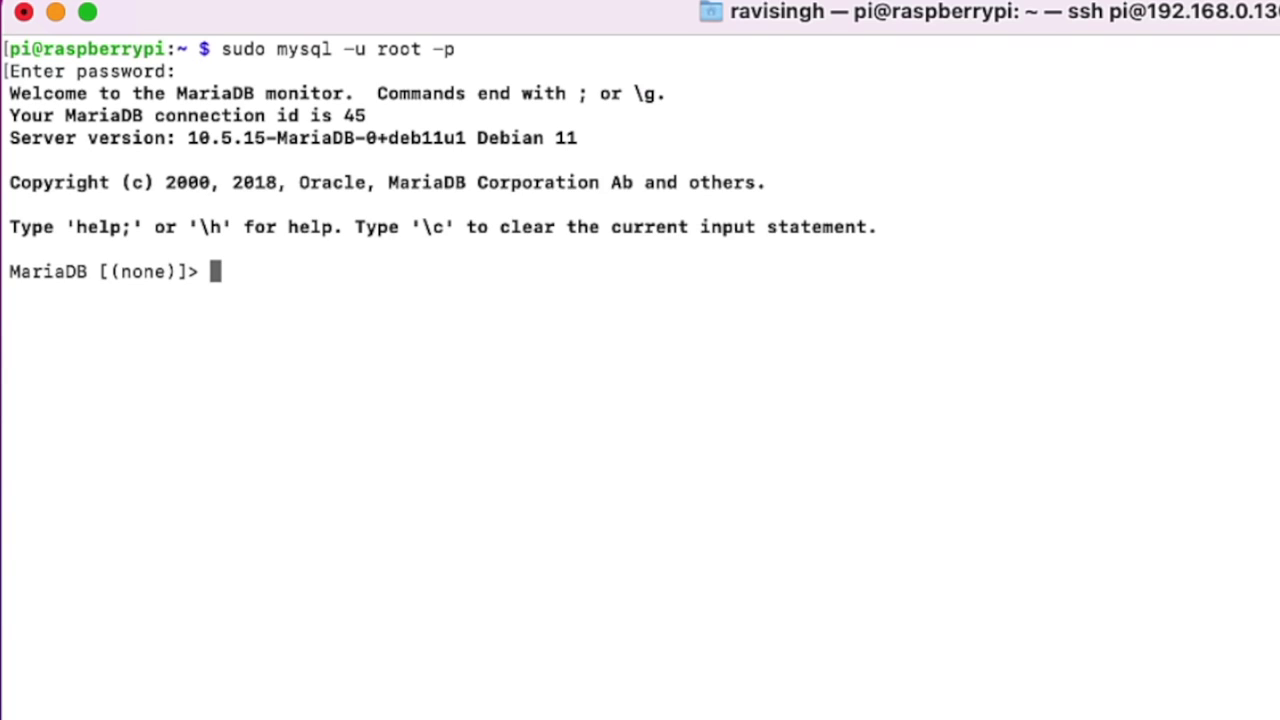
Create a database named wordpress with the statement CREATE DATABASE wordpress;
text(CREATE )
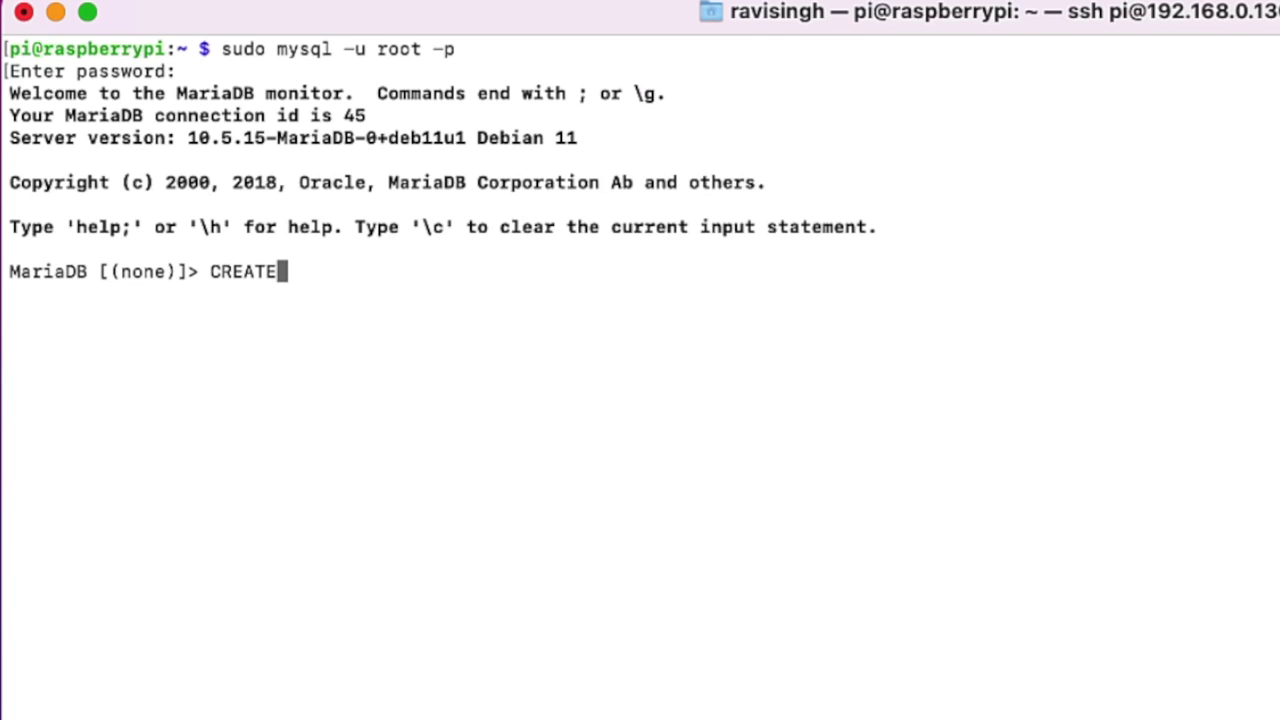
text(DATABASE)
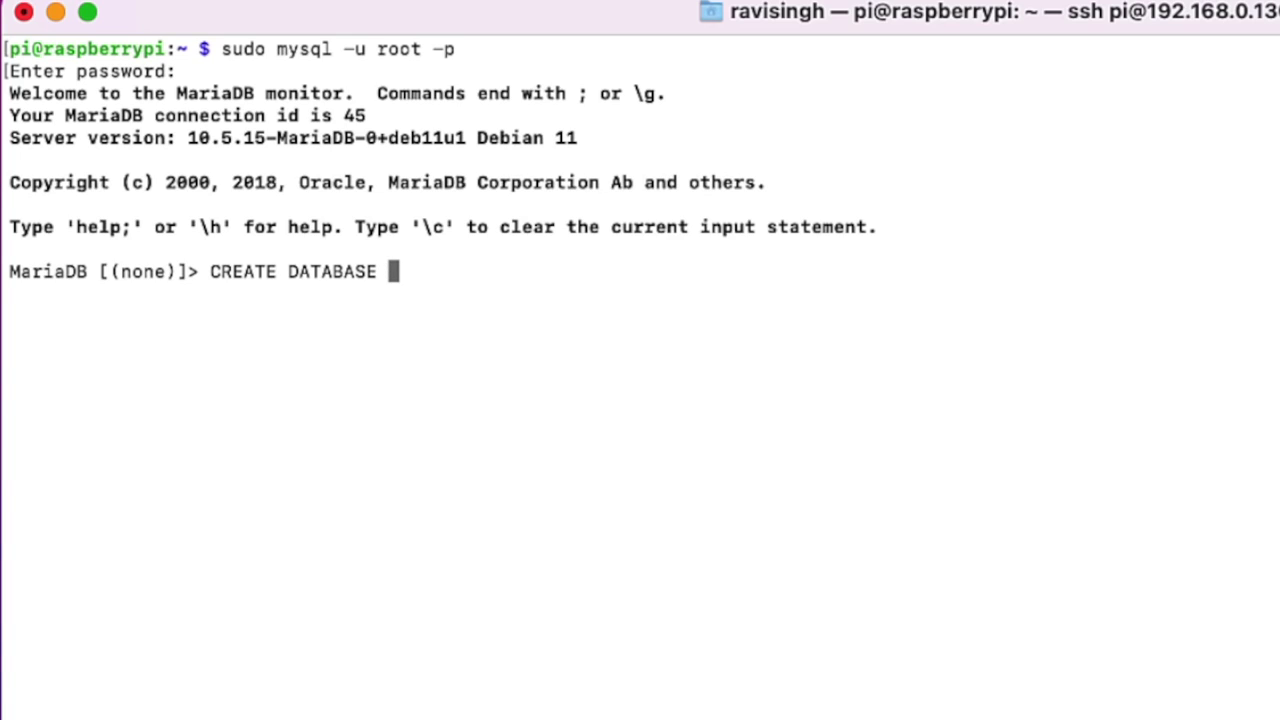
text( wordpress)
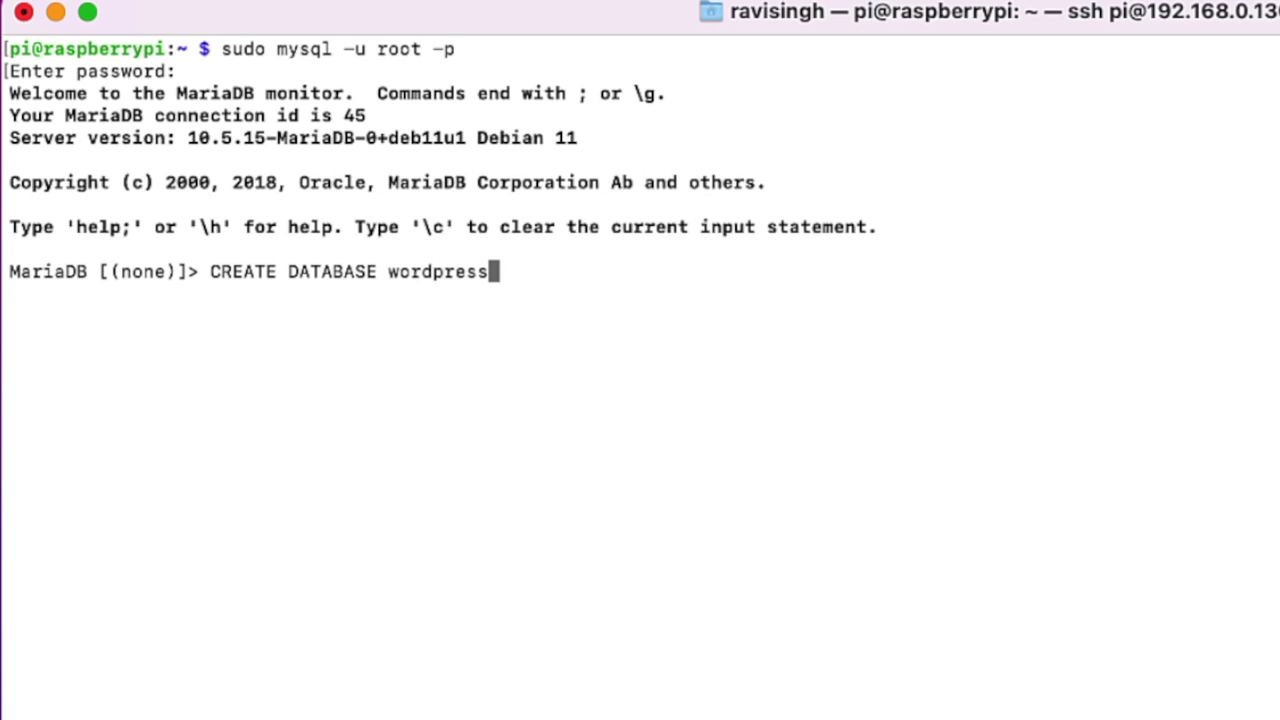
text(;)
key(Return)
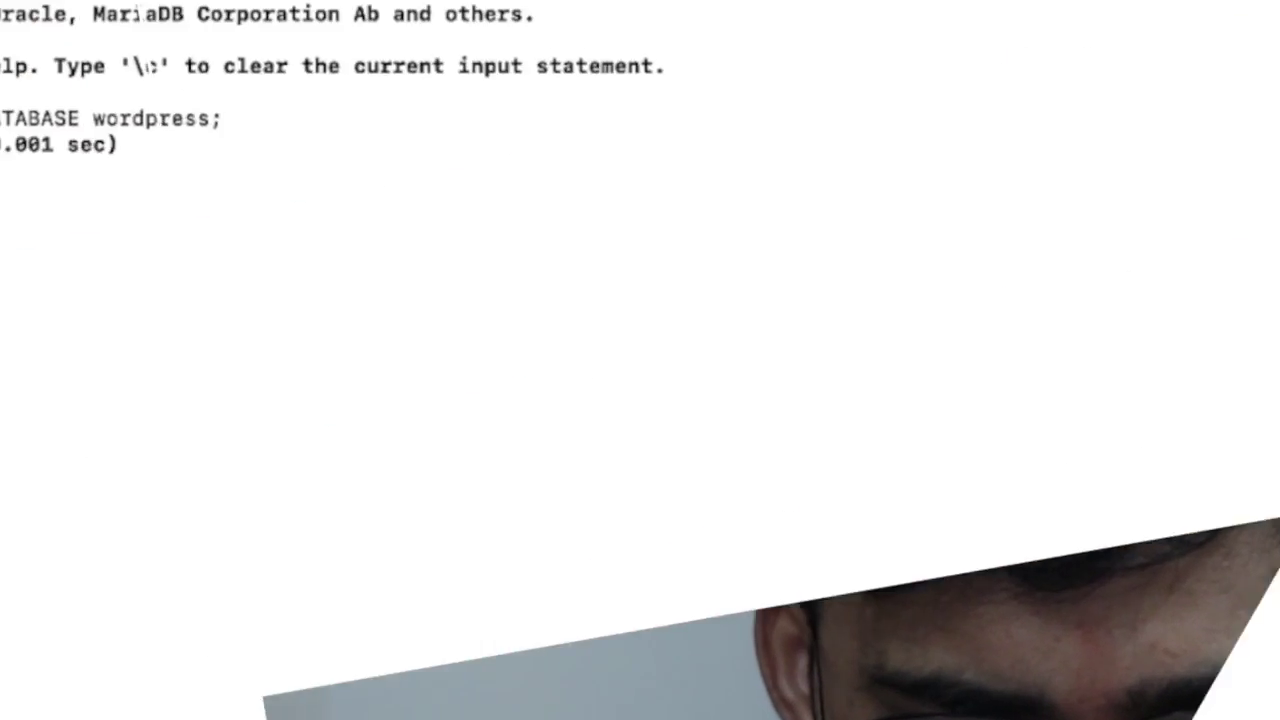
Create a database user at 'localhost' with CREATE USER, entering the username and setting the account password through IDENTIFIED BY
text(CREATE )
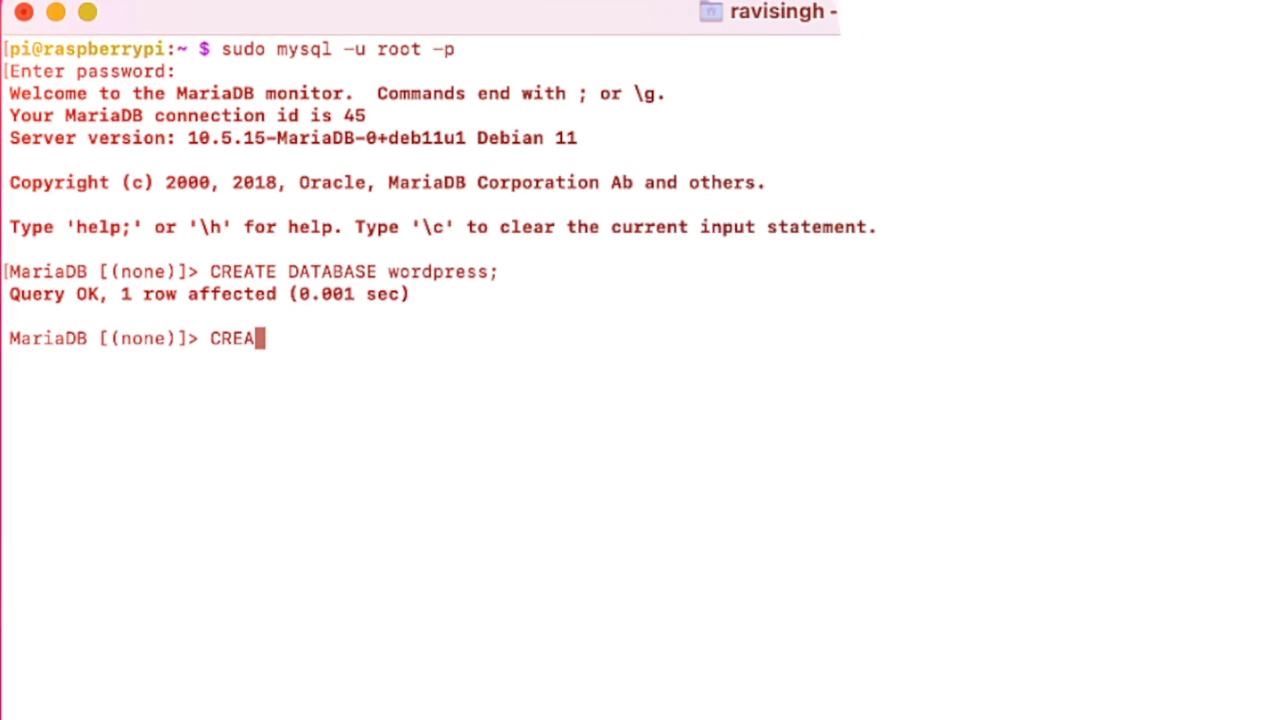
text(USER )
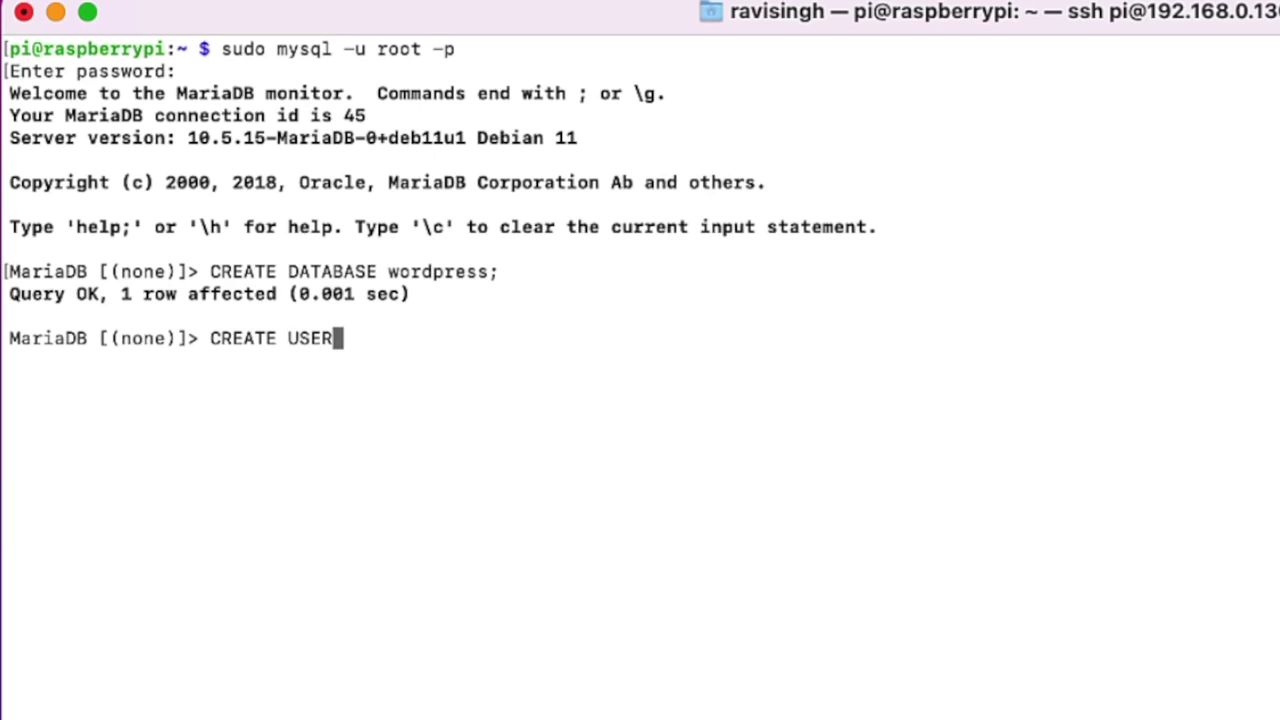
text('ravi')
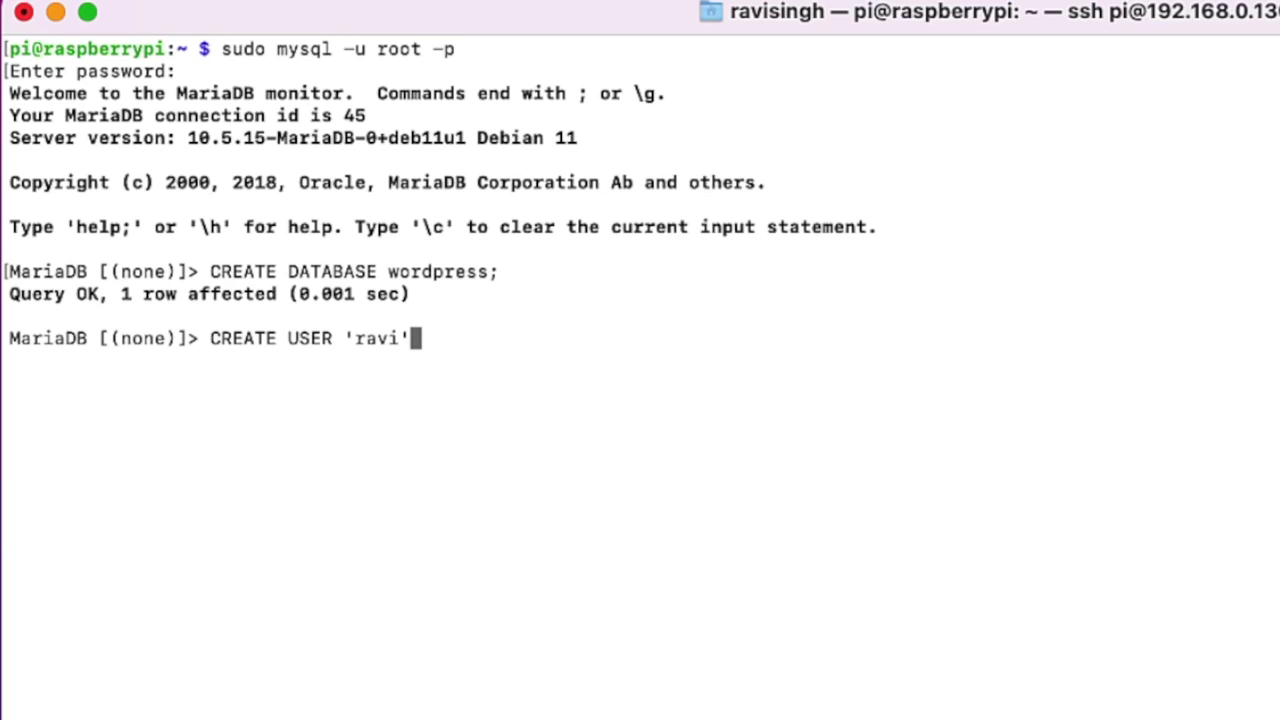
text(@'localhost')
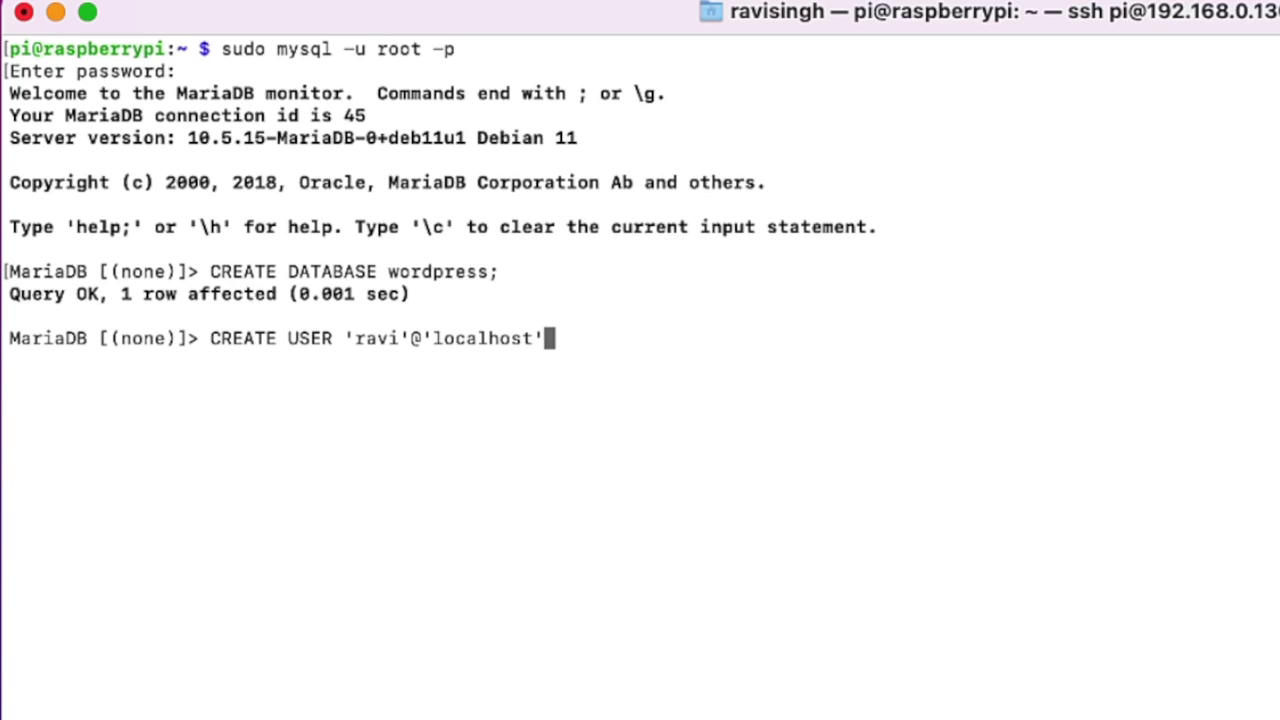
text( IDE)
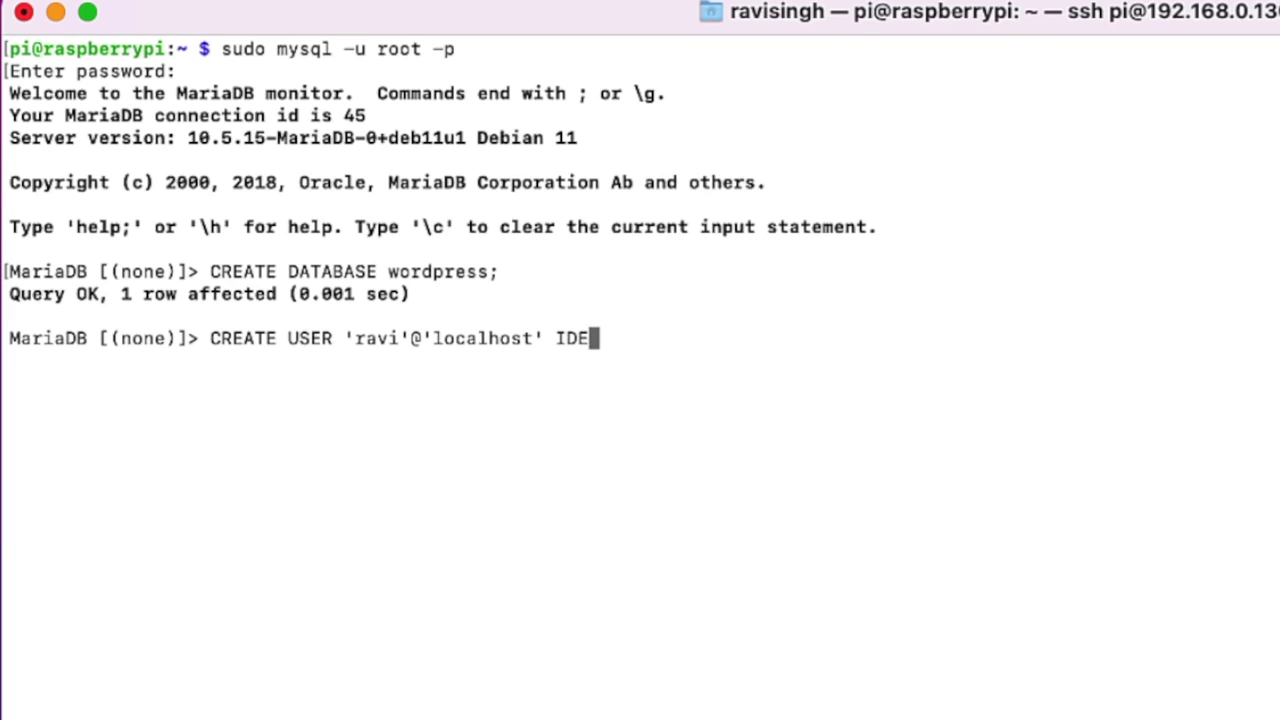
text(NTIFIED B)
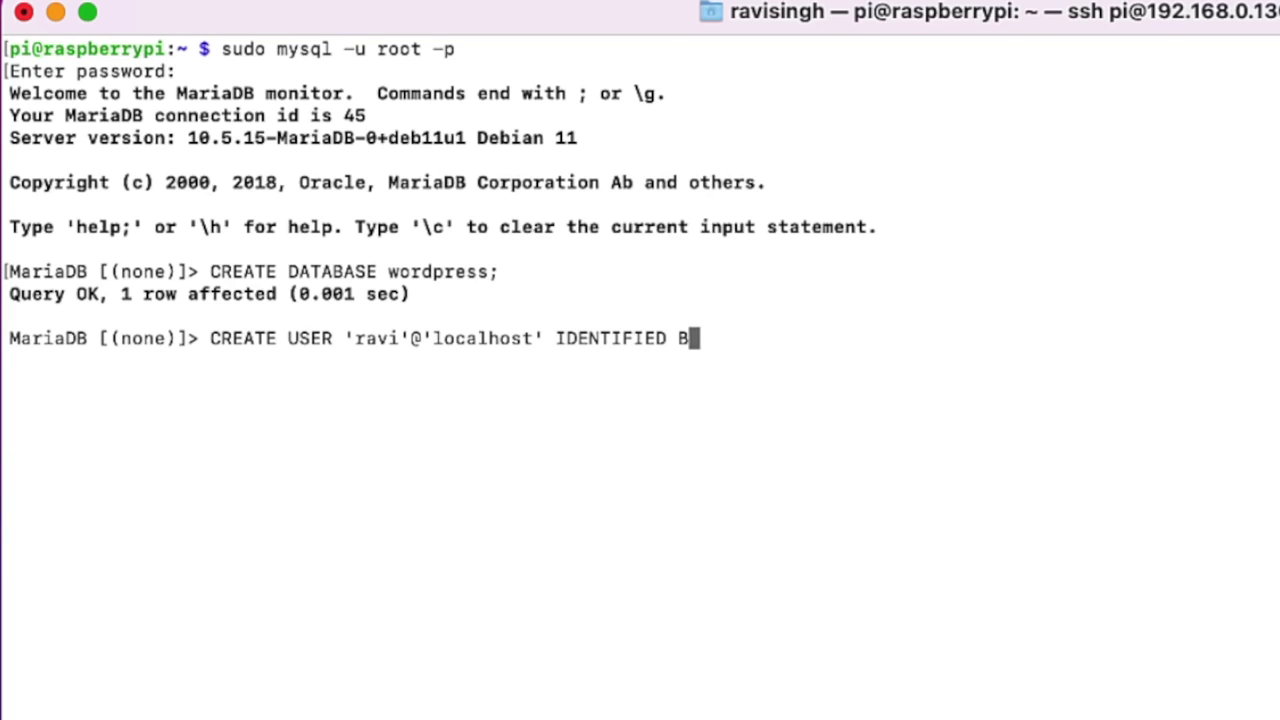
text(T+Y)
key(BackSpace)
key(BackSpace)
key(BackSpace)
text(Y ')
text(pasww)
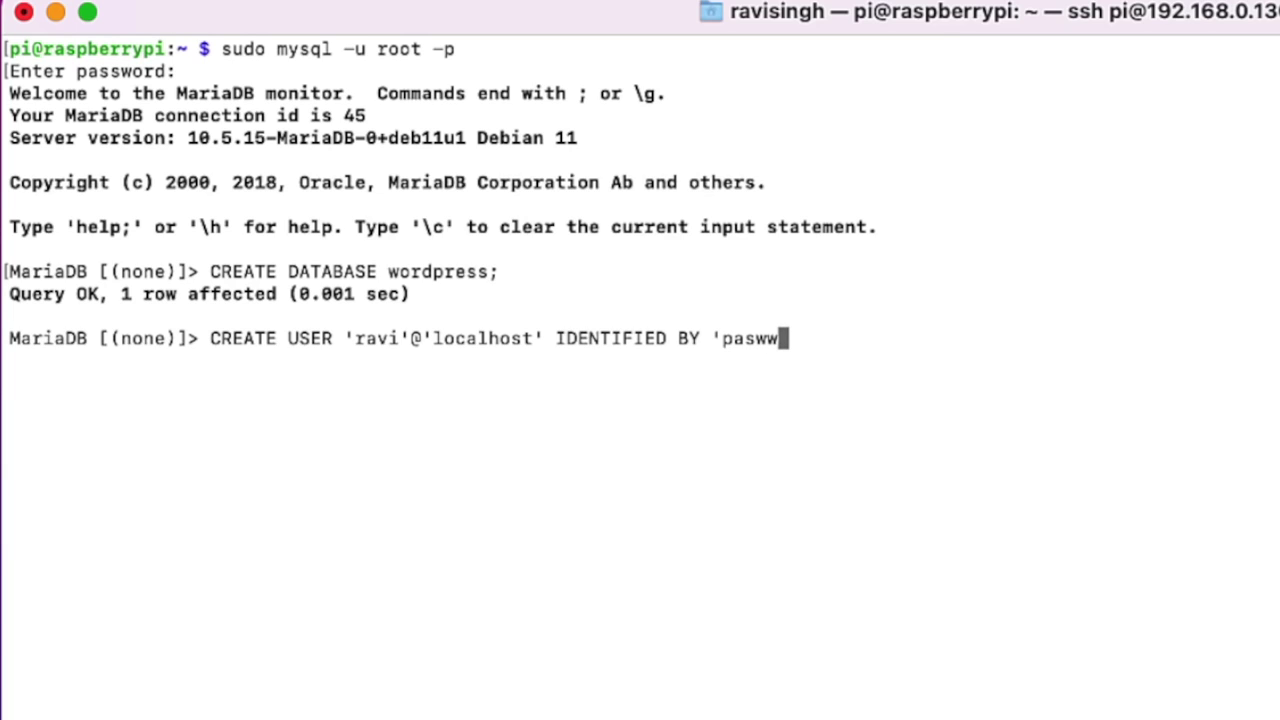
key(BackSpace)
text(ord')
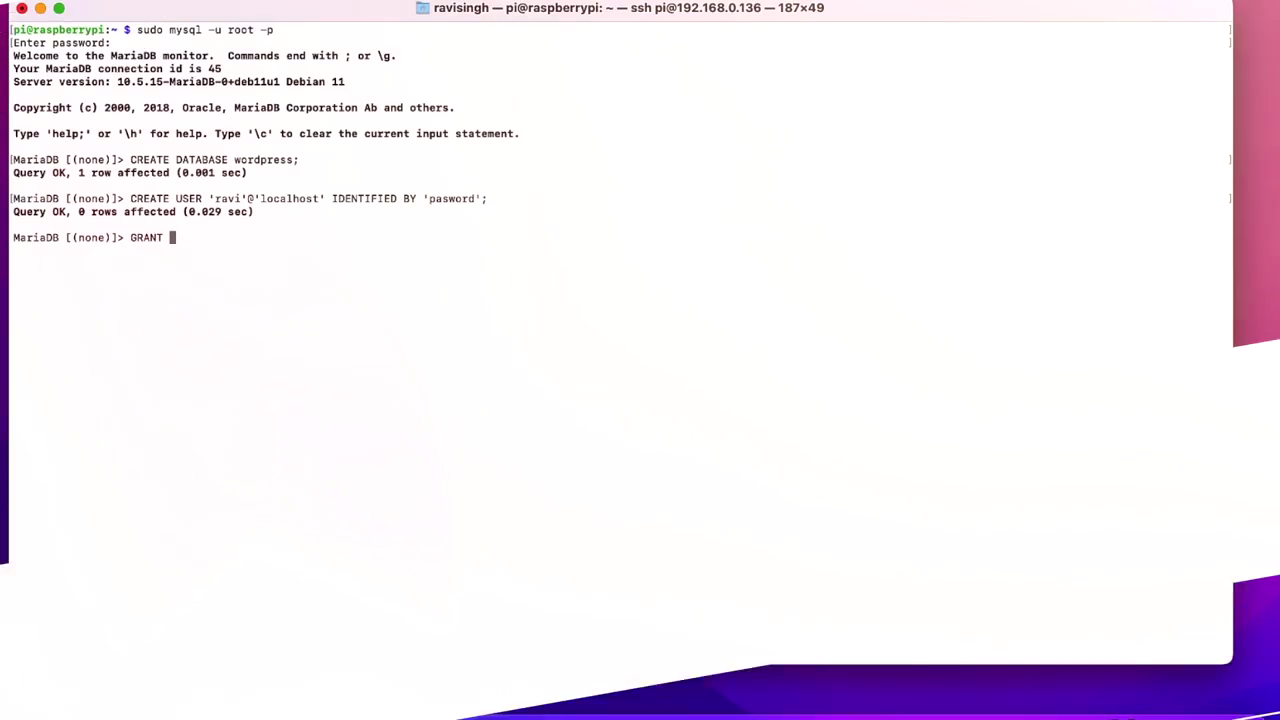
Try to GRANT ALL ON 'wordpress' to the new user at 'localhost', with an IDENTIFIED BY clause containing the account password
text(ALL )
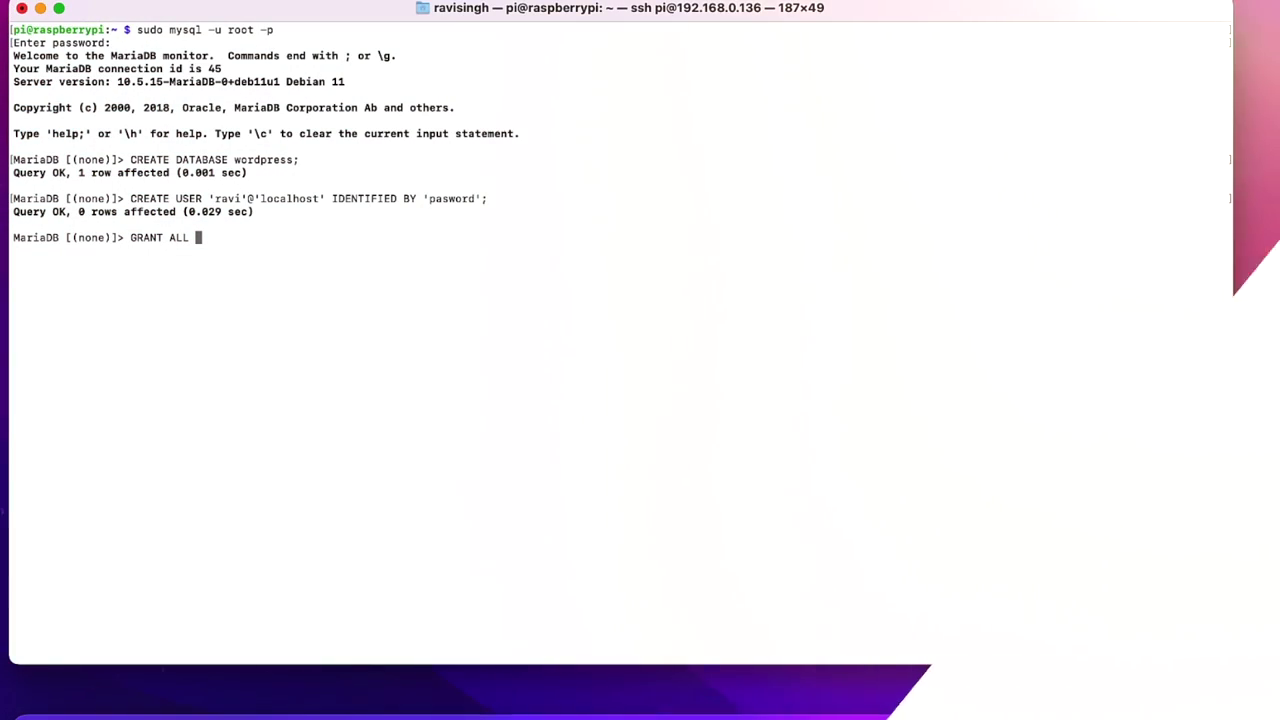
text(TO)
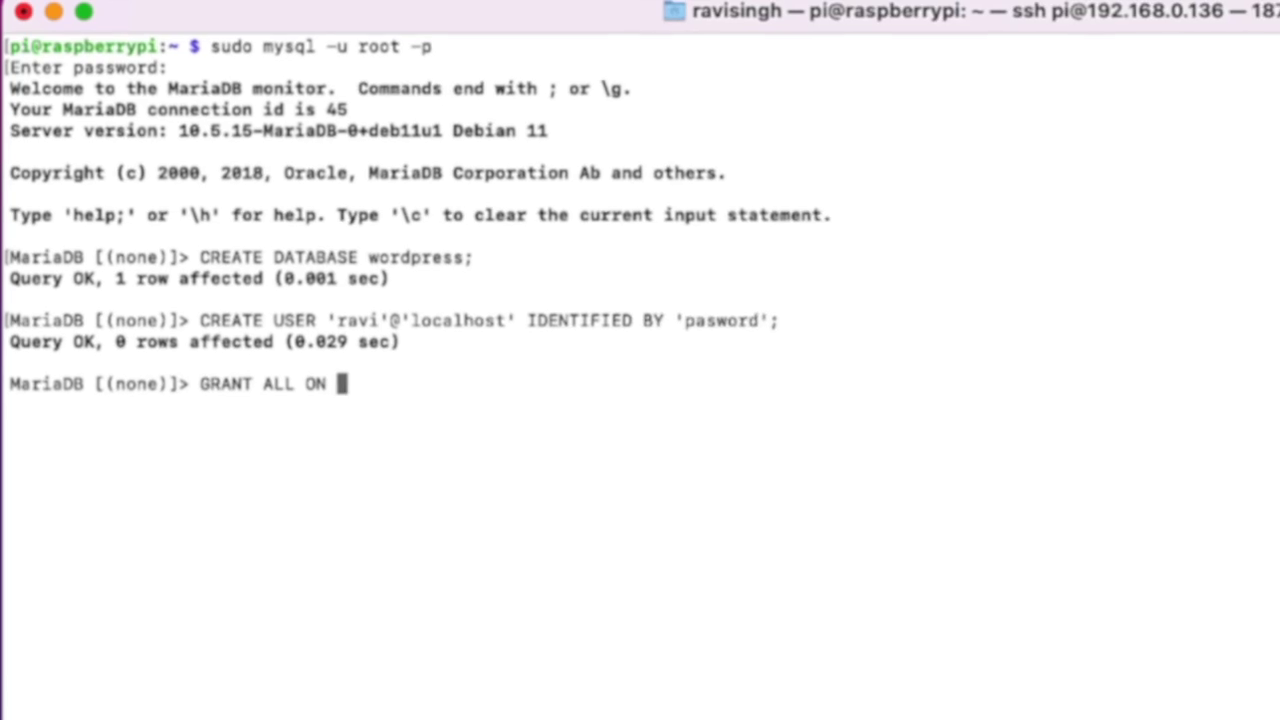
text('wordpre)
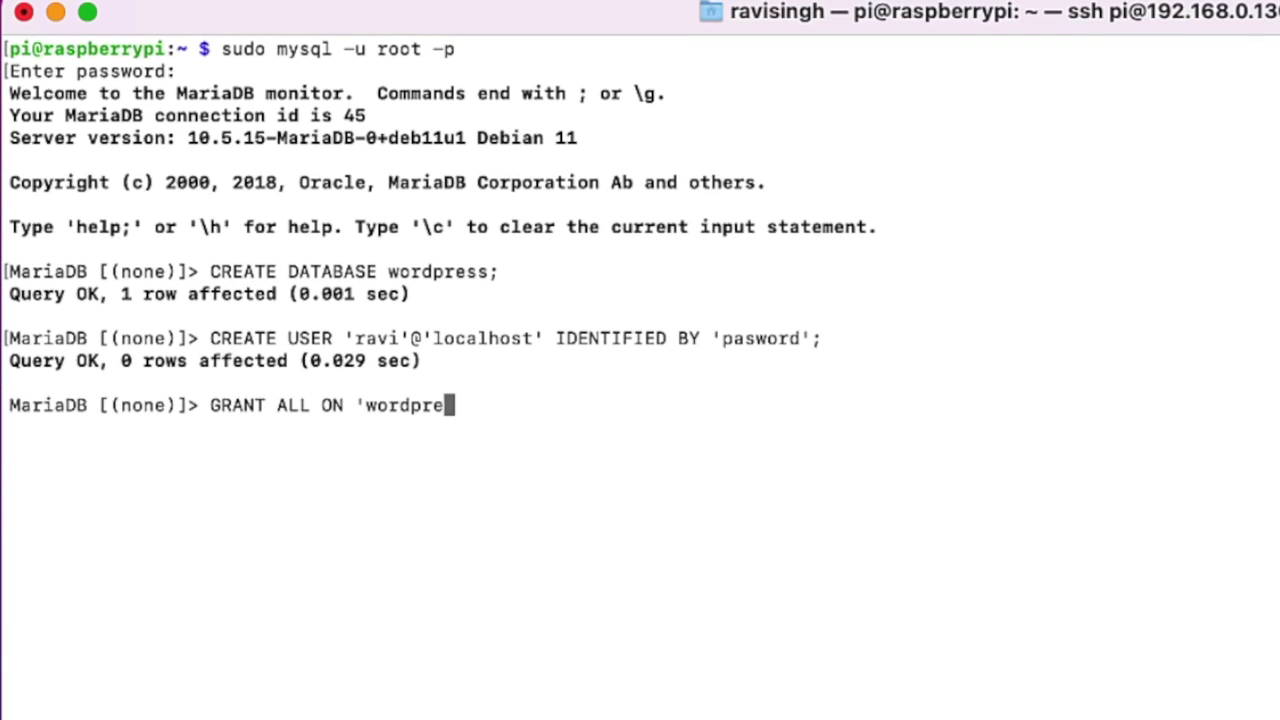
text(ss' TO )
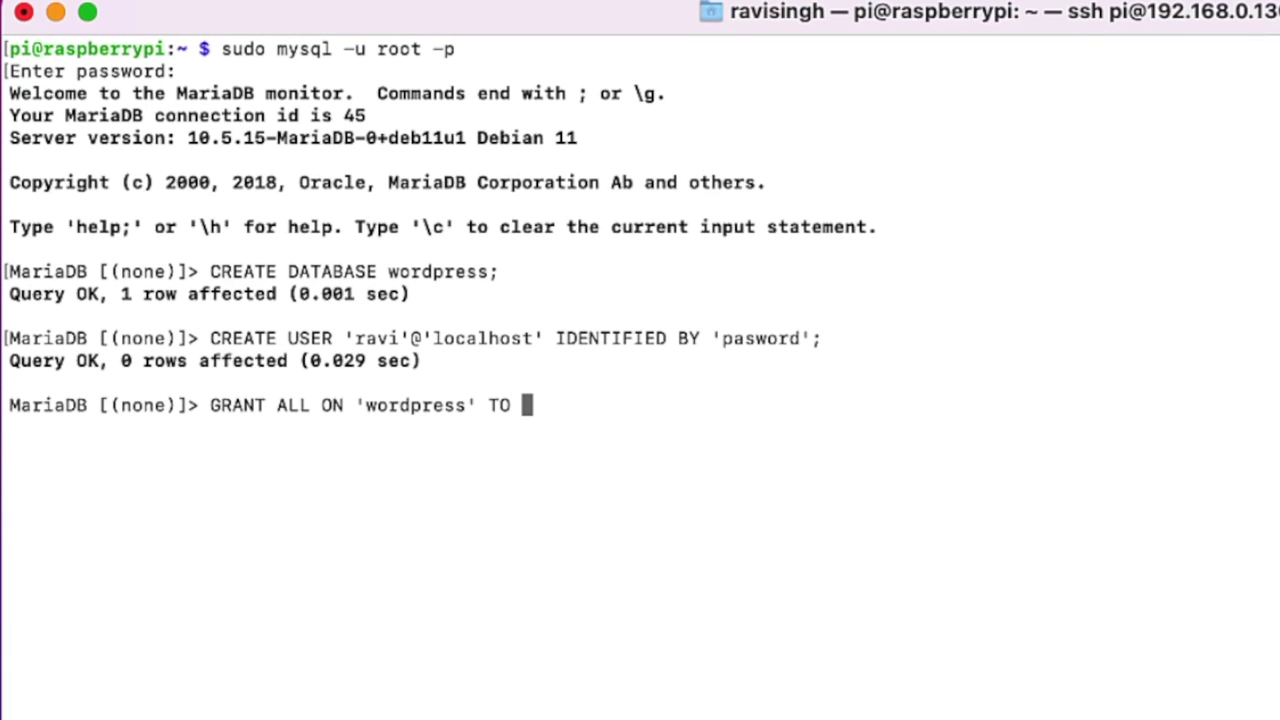
text('ravi)
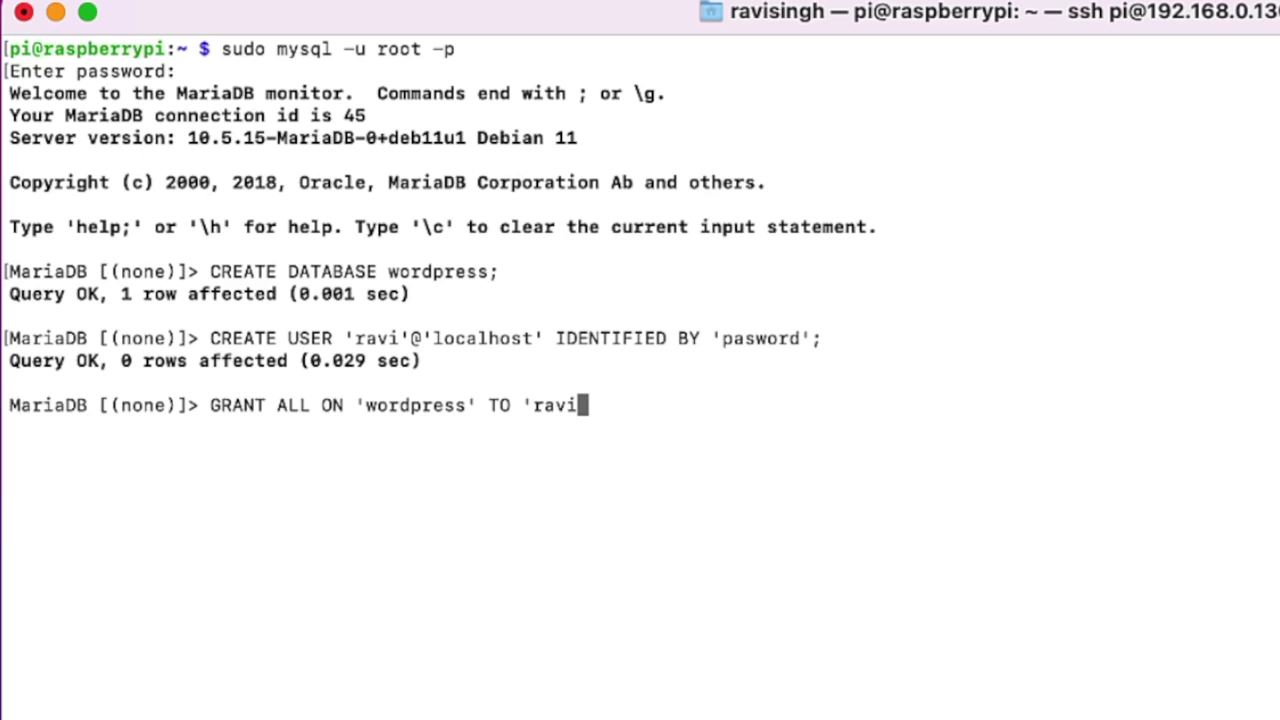
text('@lo)
key(BackSpace)
key(BackSpace)
text('localho)
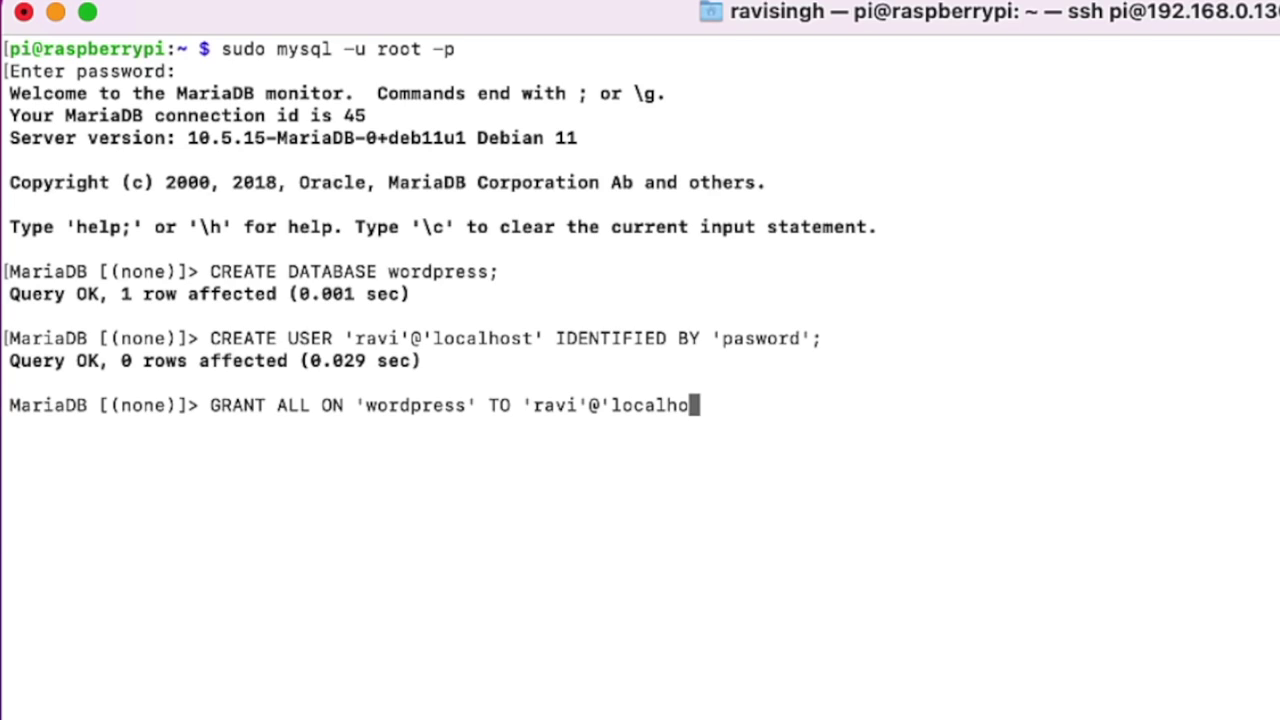
text(st' IDEN)
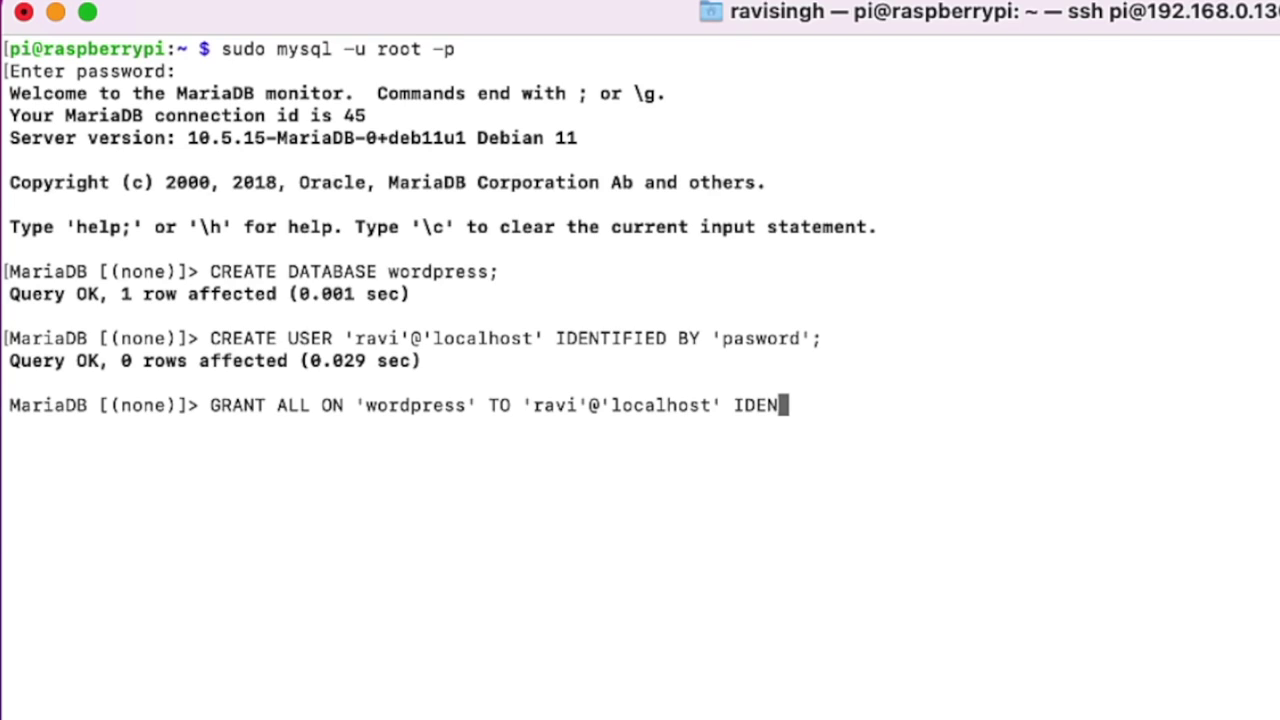
text(TIFIED )
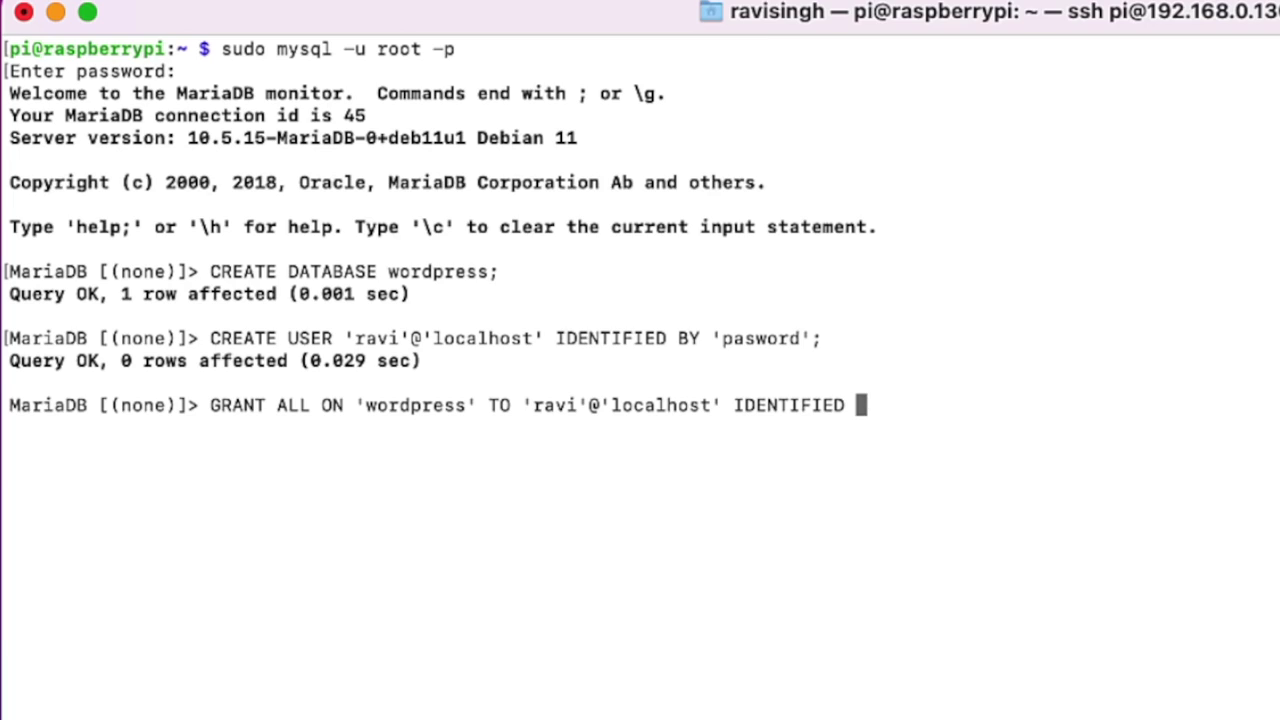
text(BY ')
text(passwo)
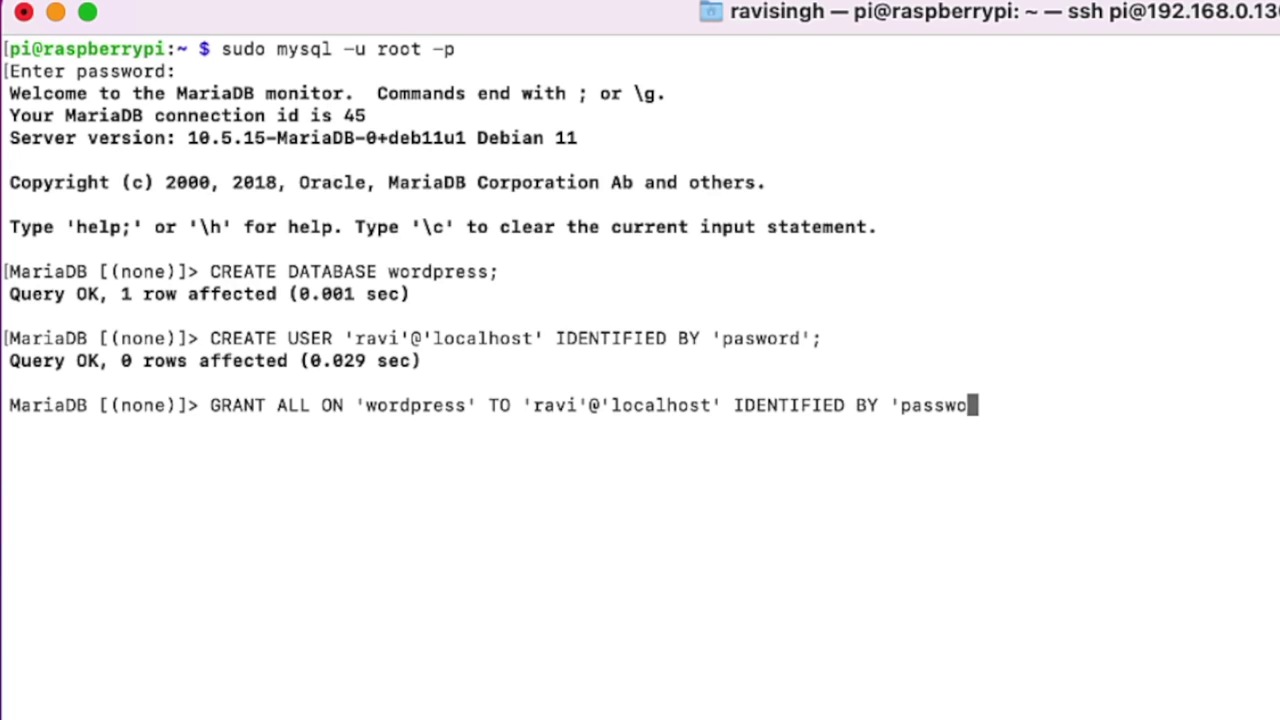
text(rd';)
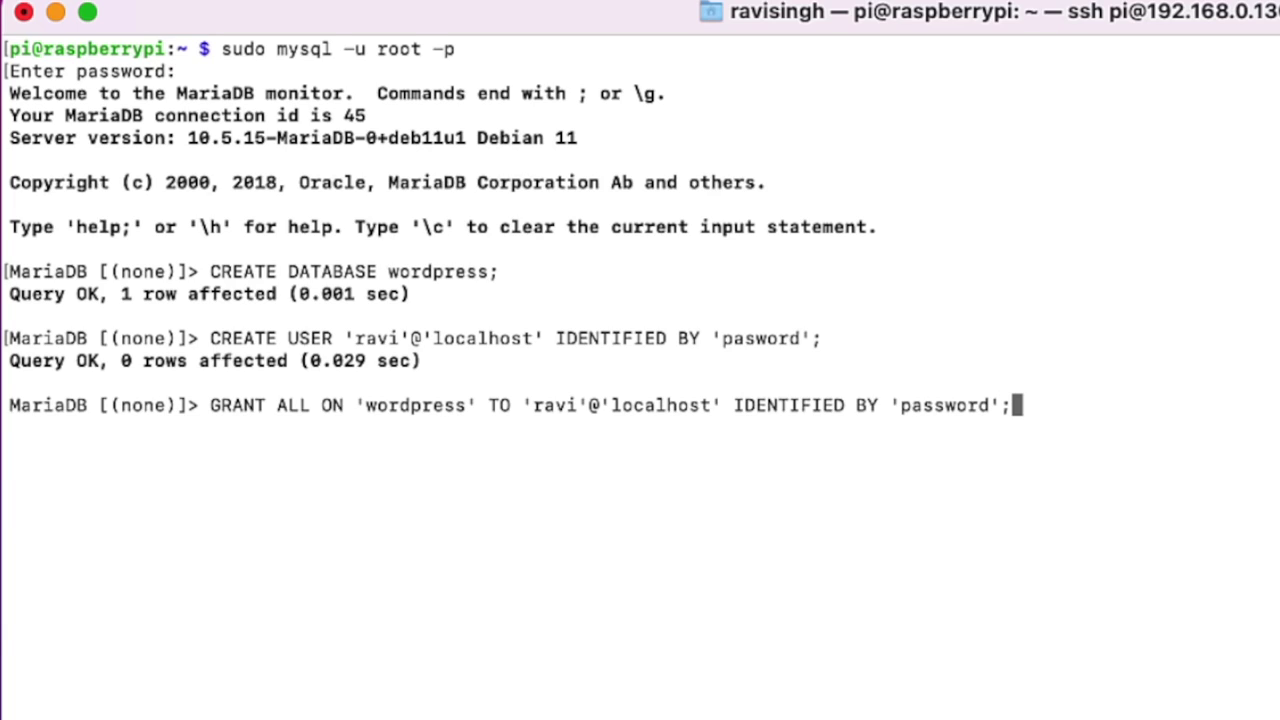
key(Return)
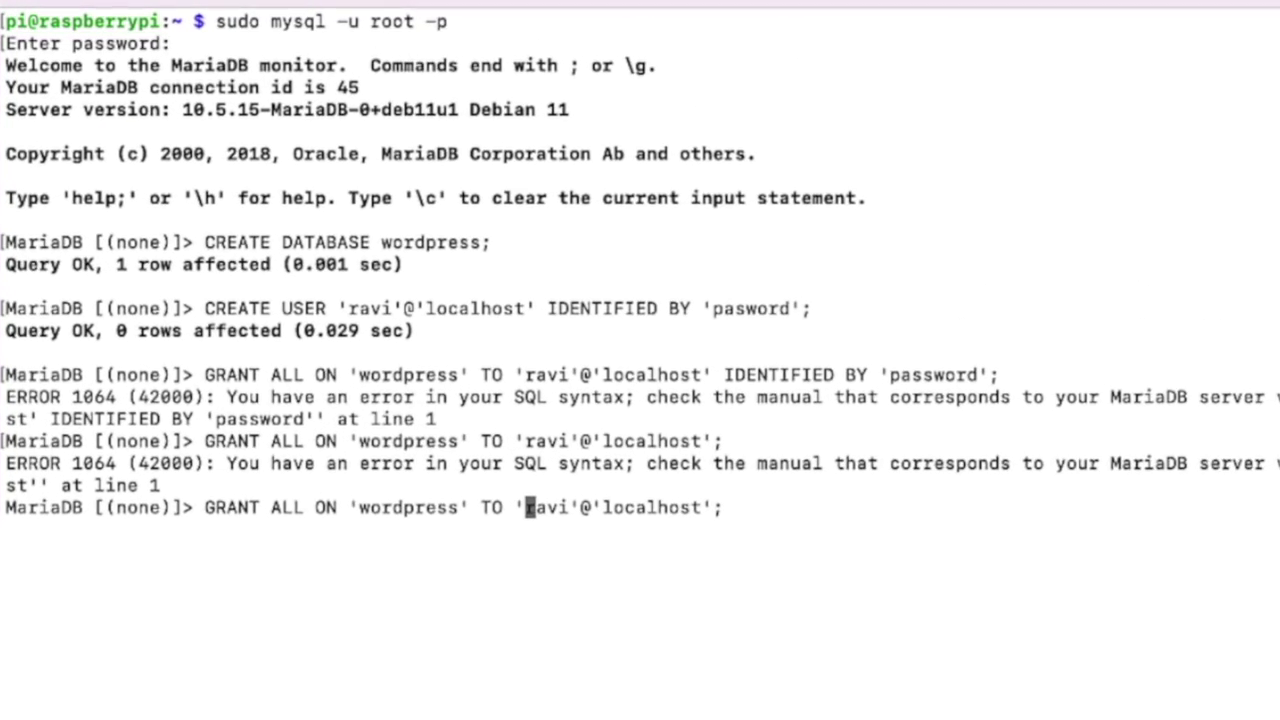
Correct the recalled GRANT ALL statement's target to unquoted wordpress.* and run it for the new user at 'localhost'
key(Left)
key(Left)
key(Left)
key(Left)
key(Left)
key(Left)
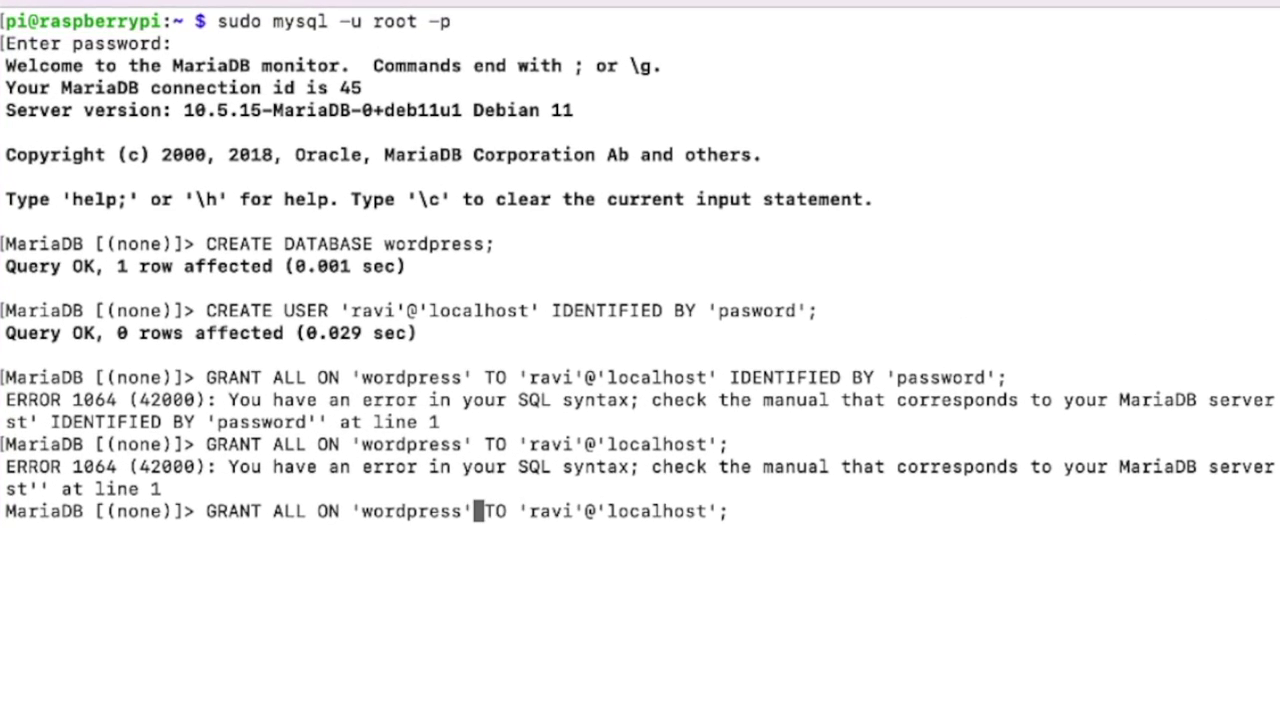
key(Delete)
text(.*)
key(Left)
key(Left)
key(Left)
key(Left)
key(Left)
key(Left)
key(Left)
key(Left)
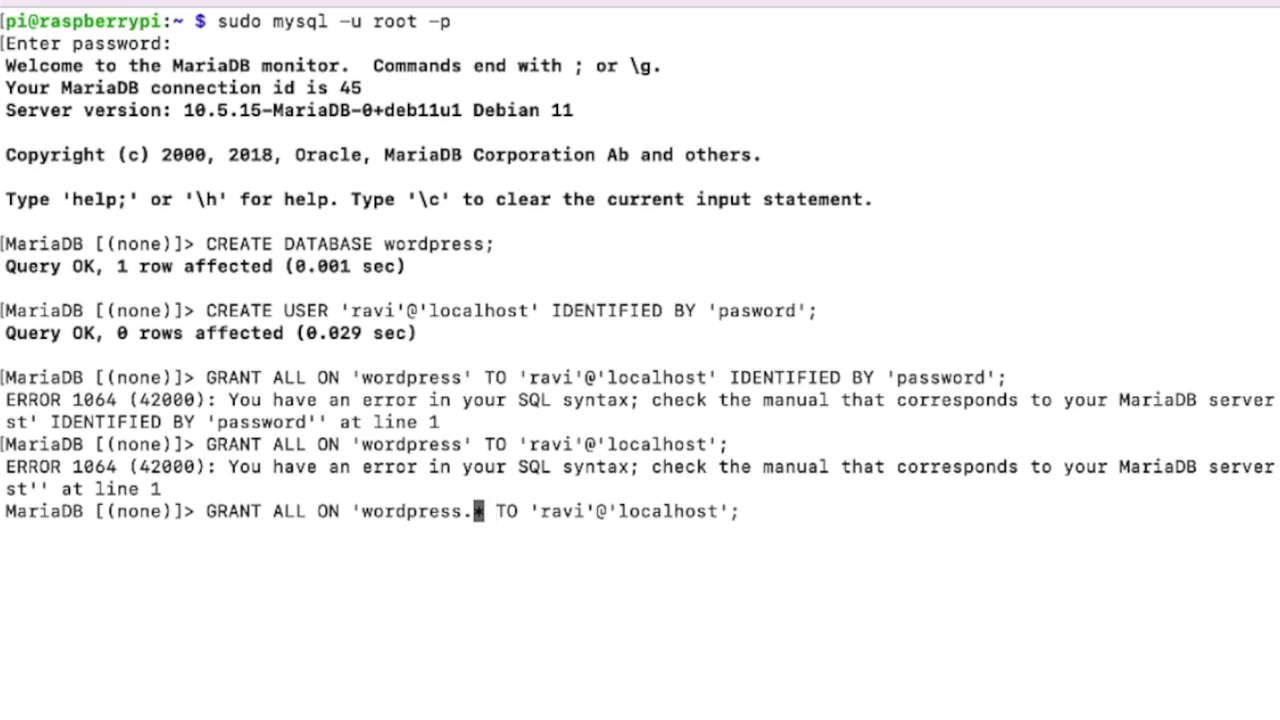
key(Left)
key(Left)
key(Left)
key(BackSpace)
key(Return)
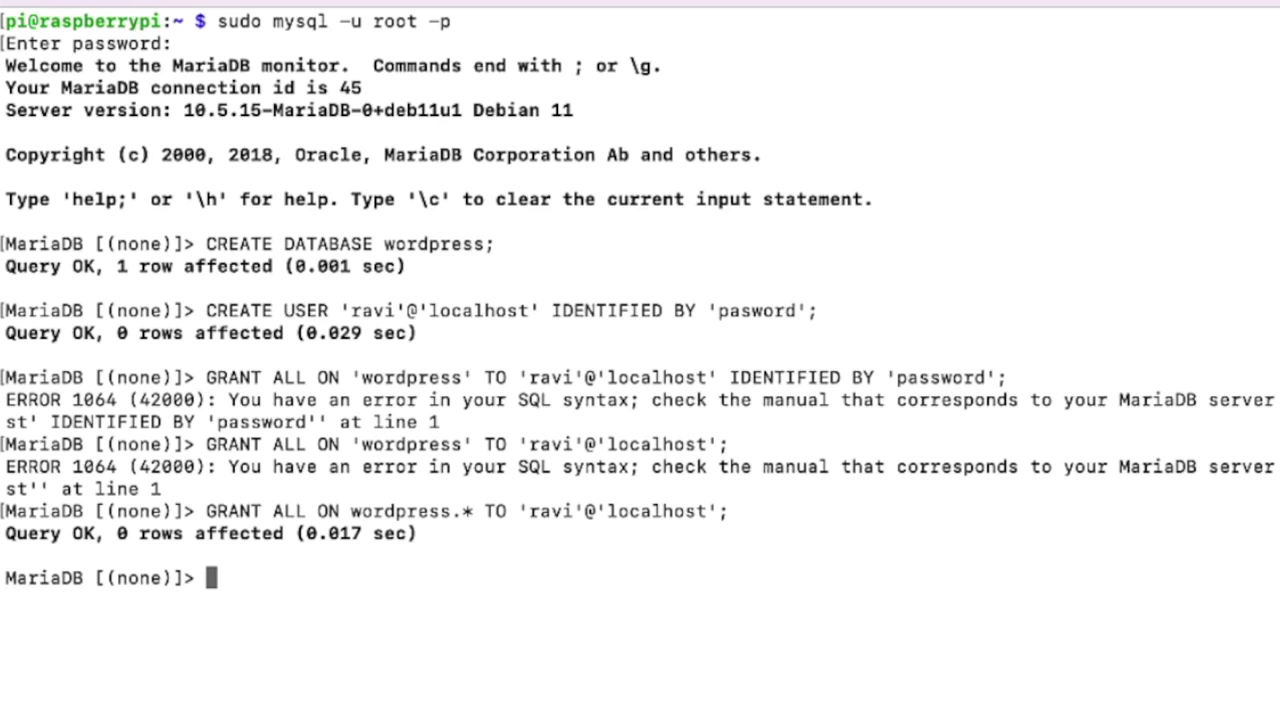
Try to reload the MariaDB privileges with the statement FLUSH PRIVILIGES;
text(FLUSH PR)
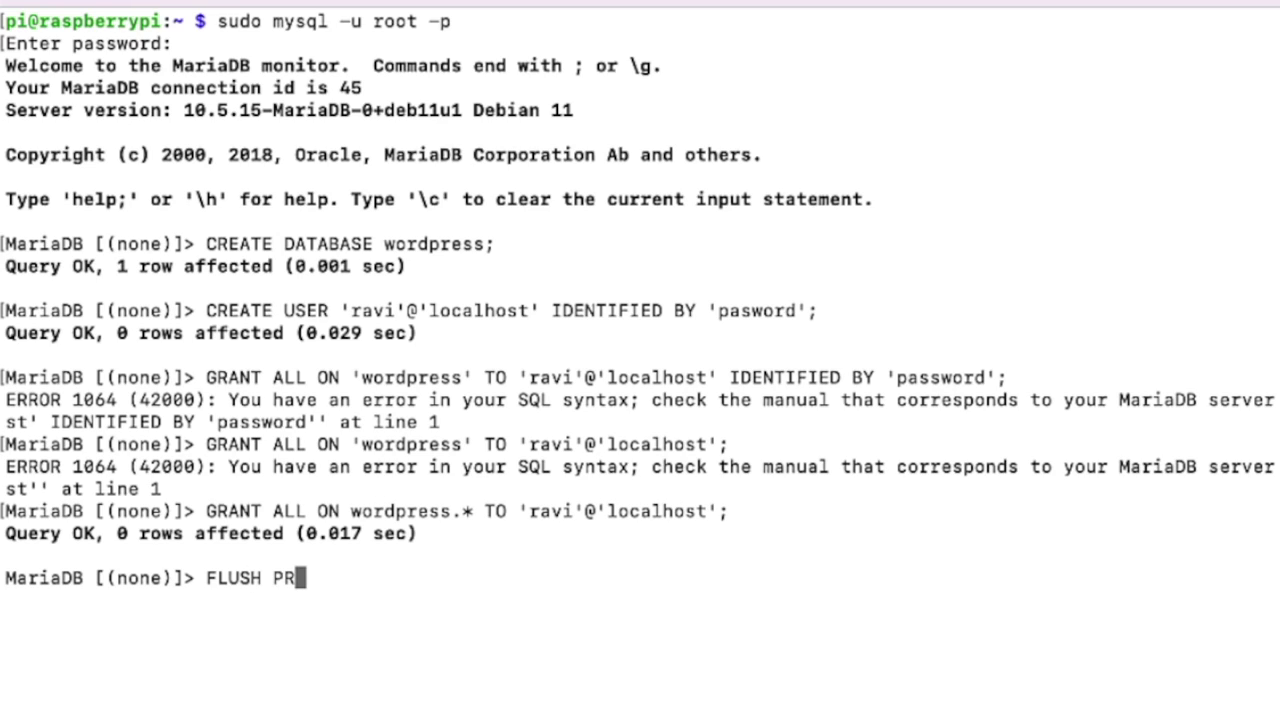
text(IVILIGES)
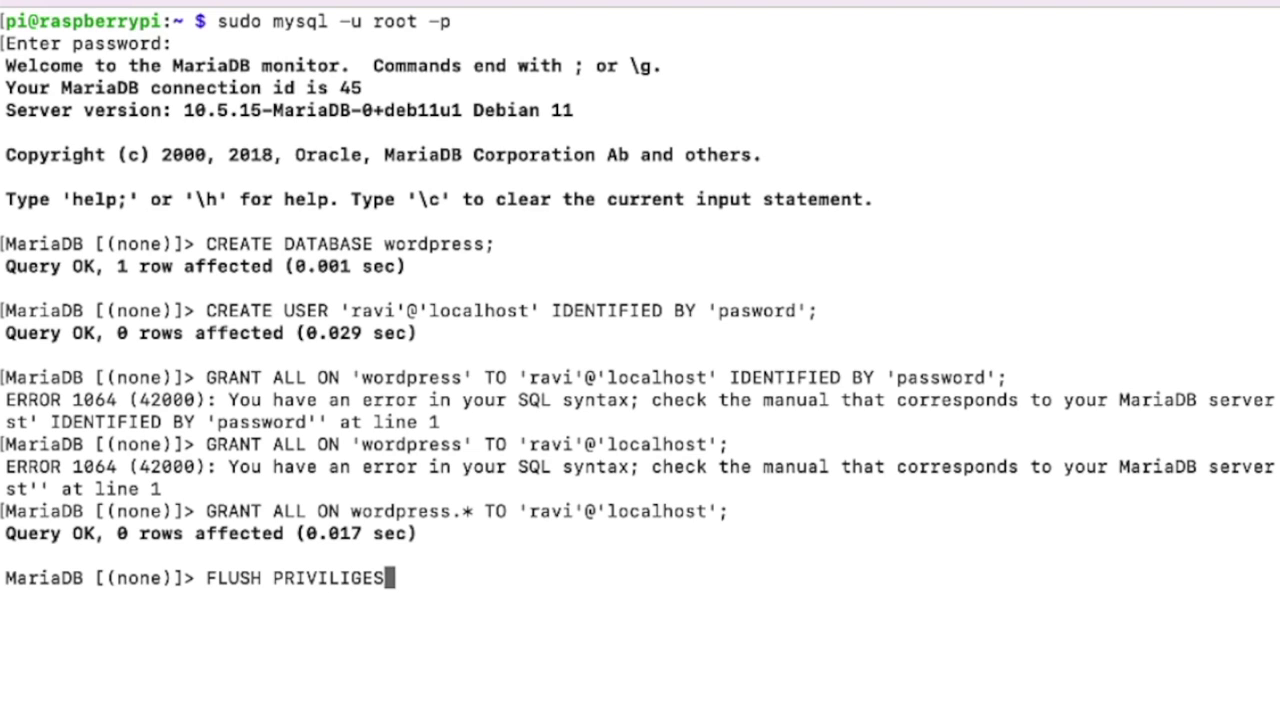
text(;)
key(Return)
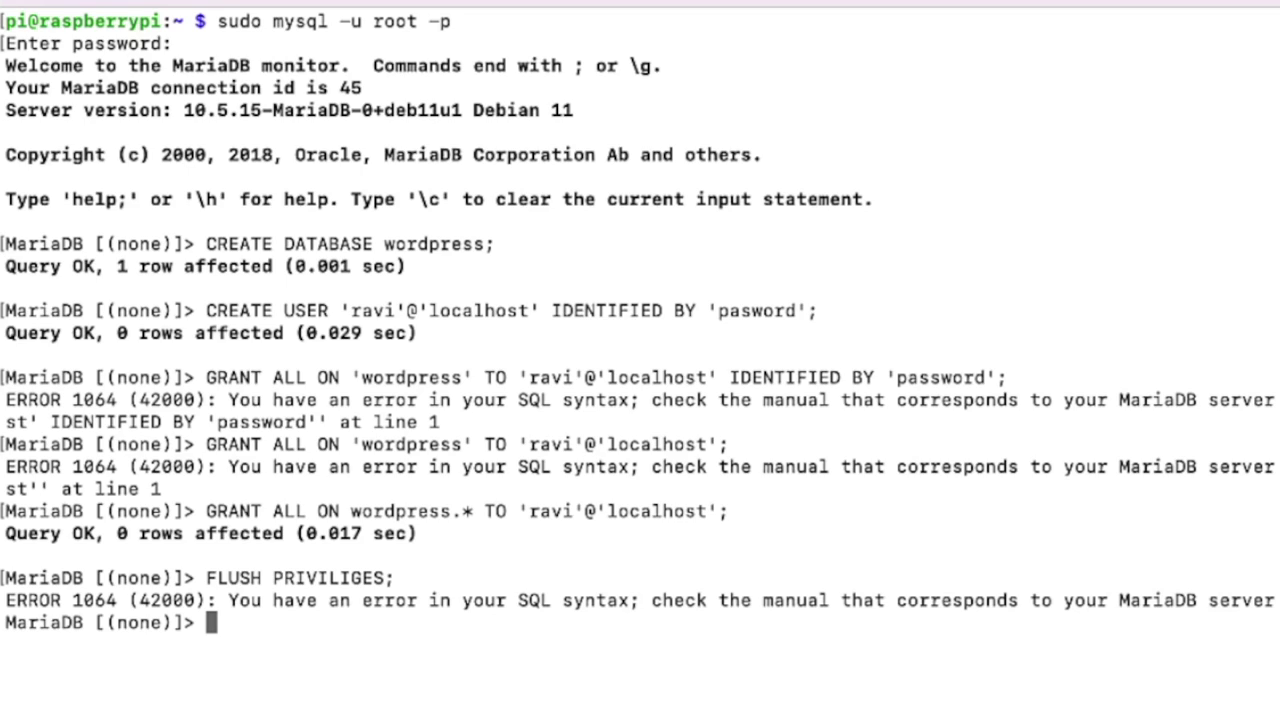
Correct the recalled statement's spelling to FLUSH PRIVILEGES; and run it to reload the MariaDB privileges
key(Up)
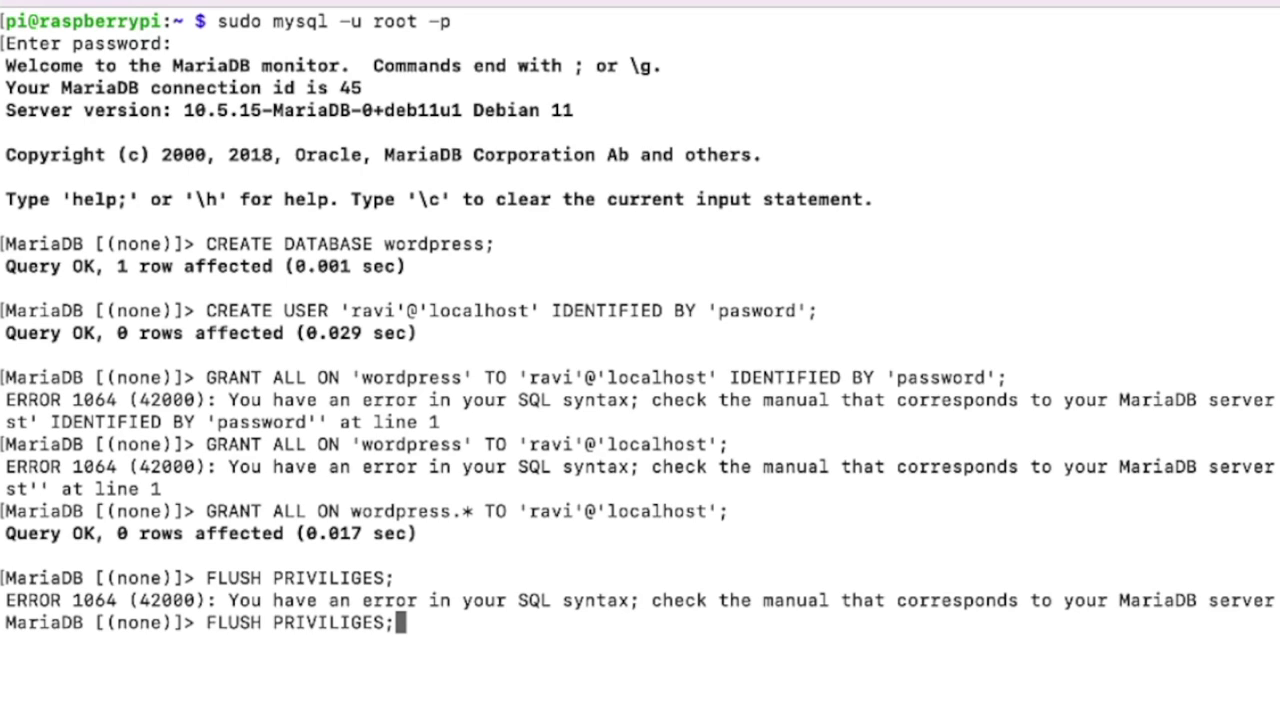
key(Left)
key(Left)
key(Left)
key(Left)
key(Left)
text(E)
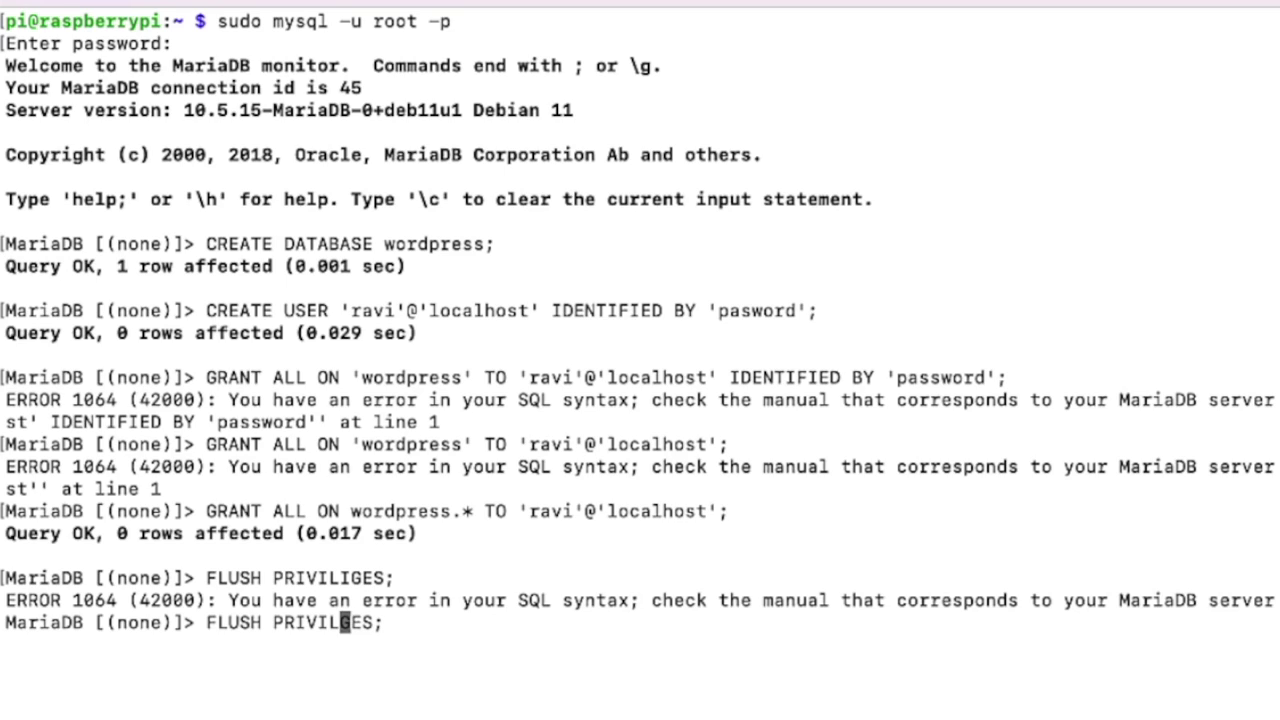
key(Delete)
key(Return)
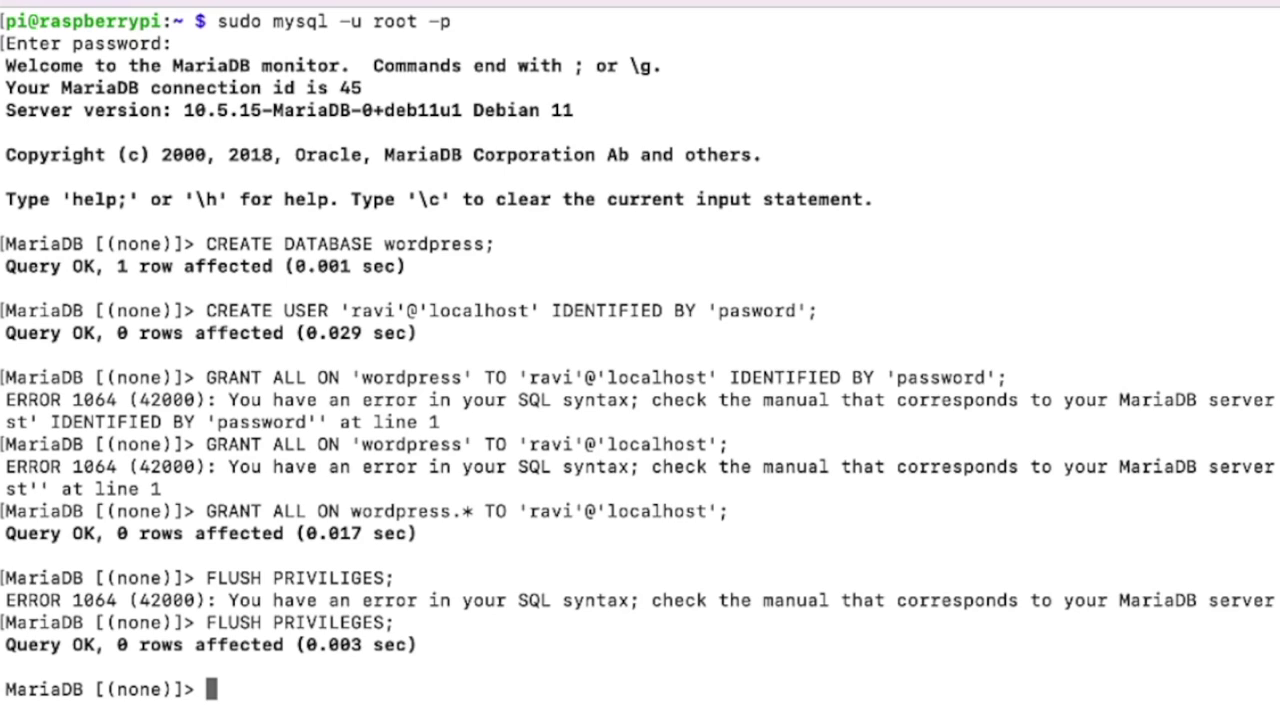
Leave the MariaDB monitor with EXIT; and change to the web root directory /var/www/html/
text(EXIT)
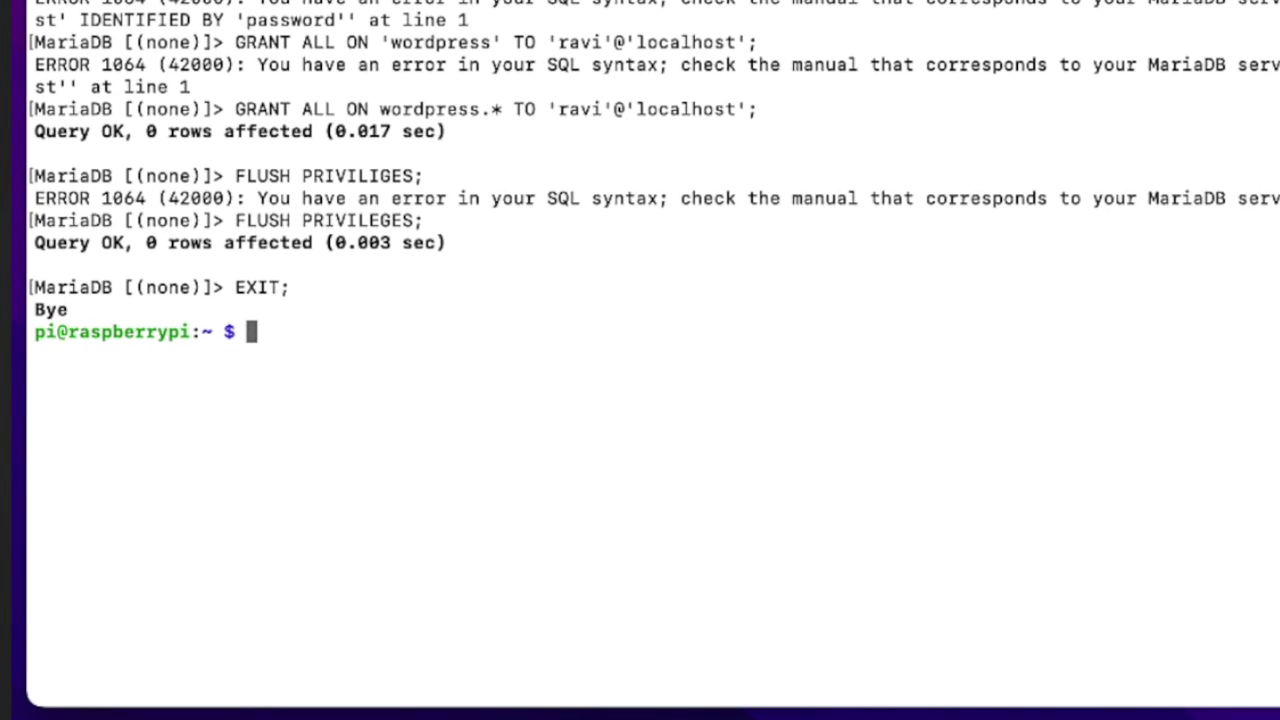
text(cd /var/)
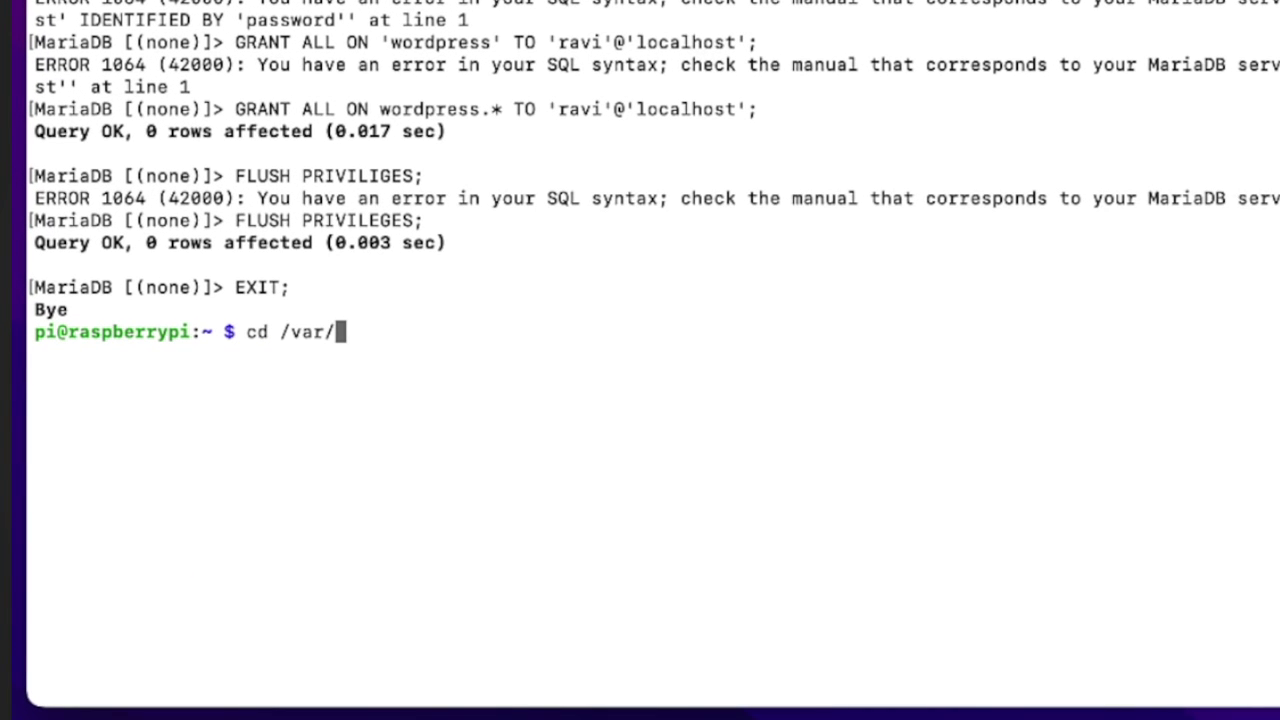
text(w)
key(Tab)
text(h)
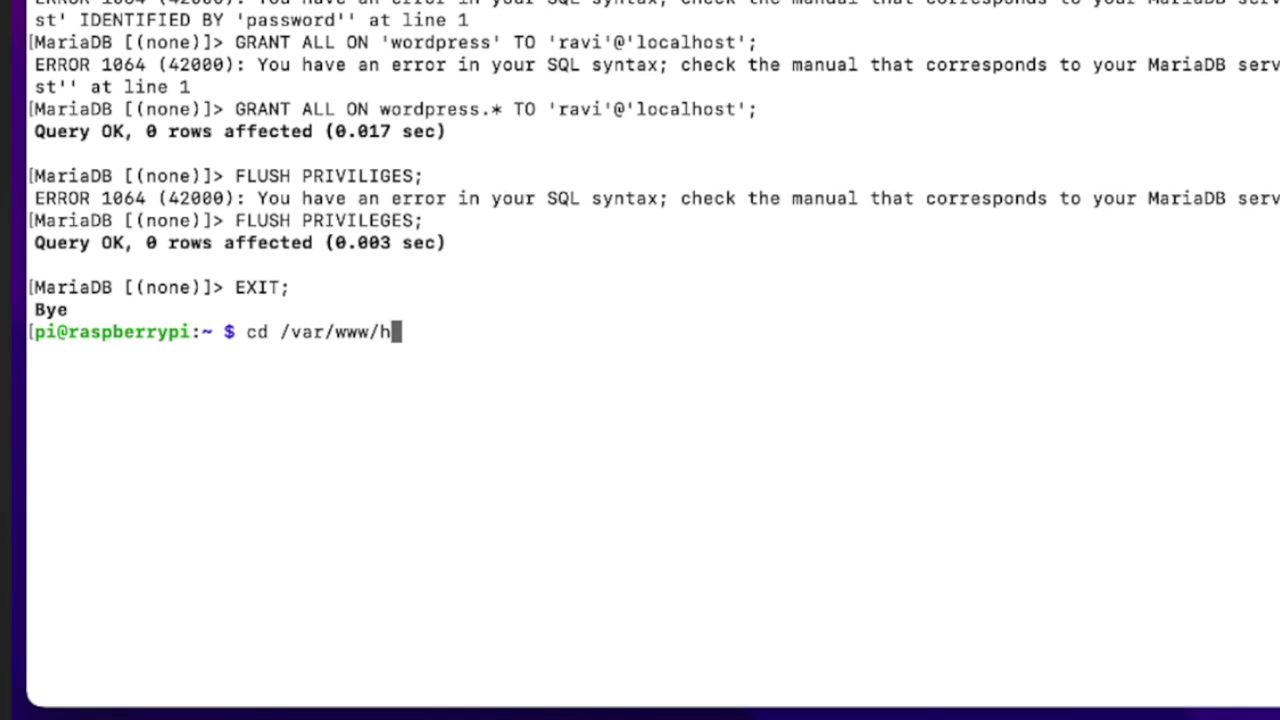
key(Tab)
key(Return)
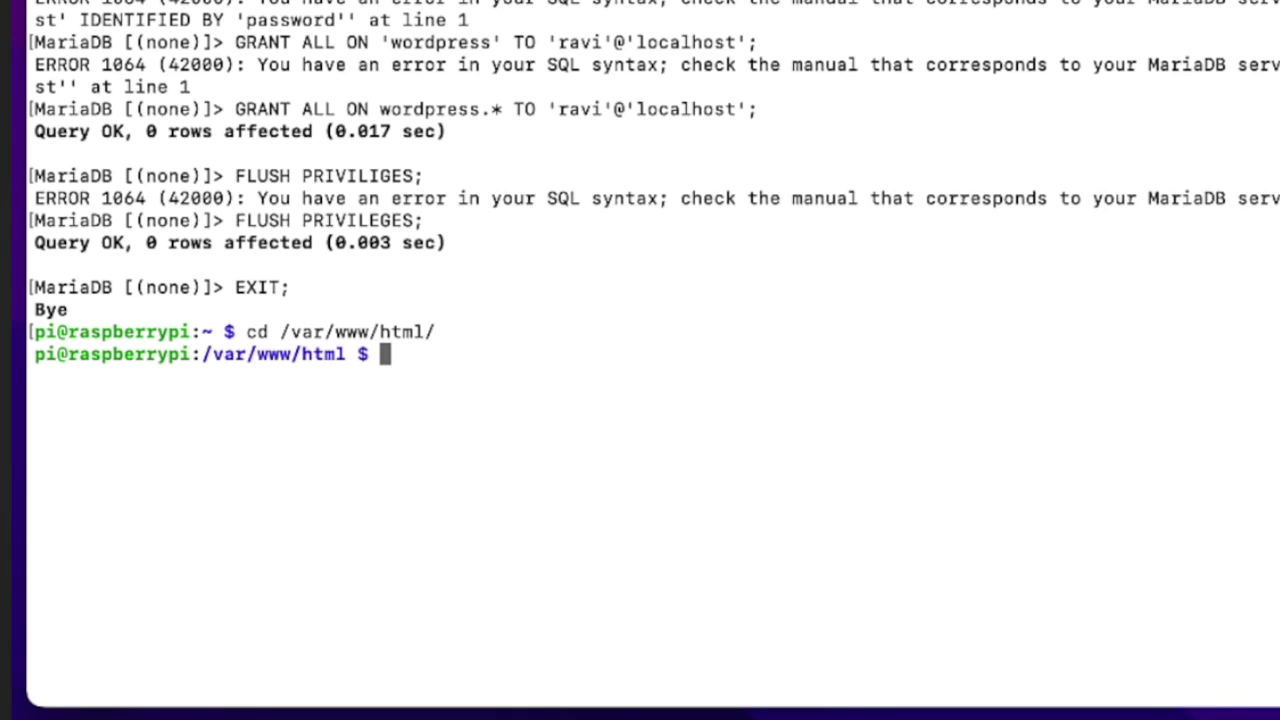
text(sudo wget )
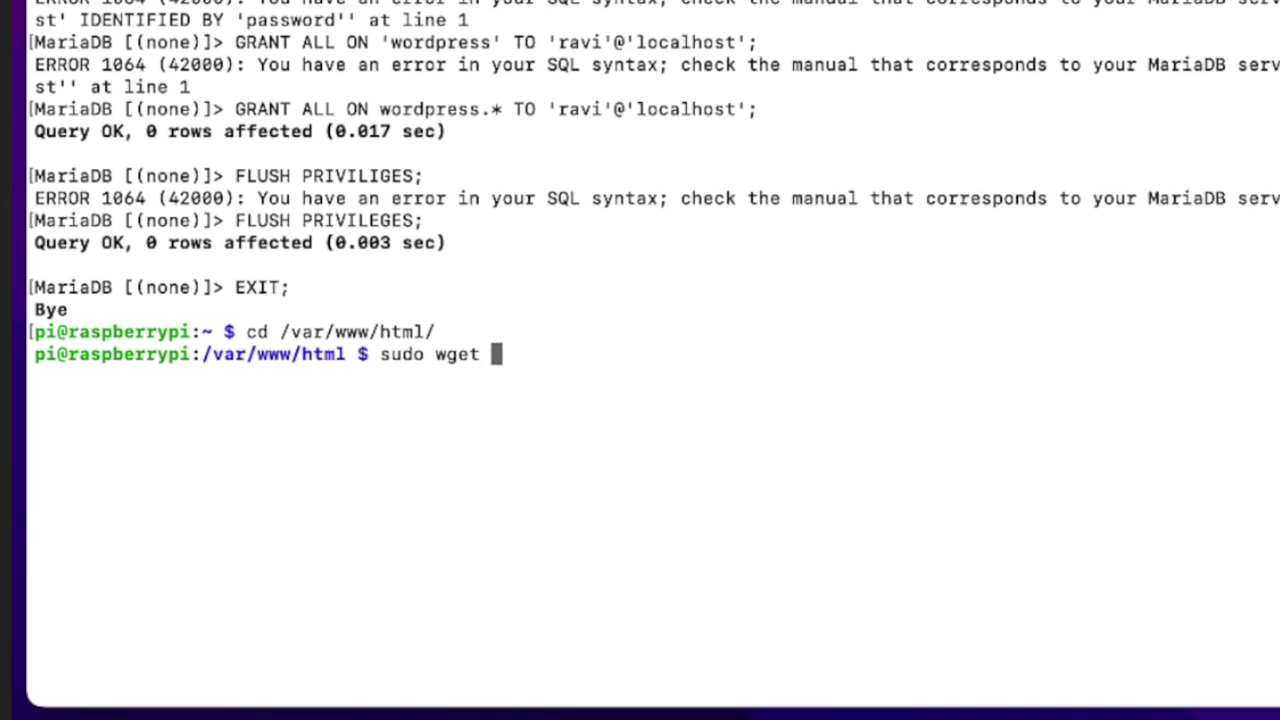
text(https:)
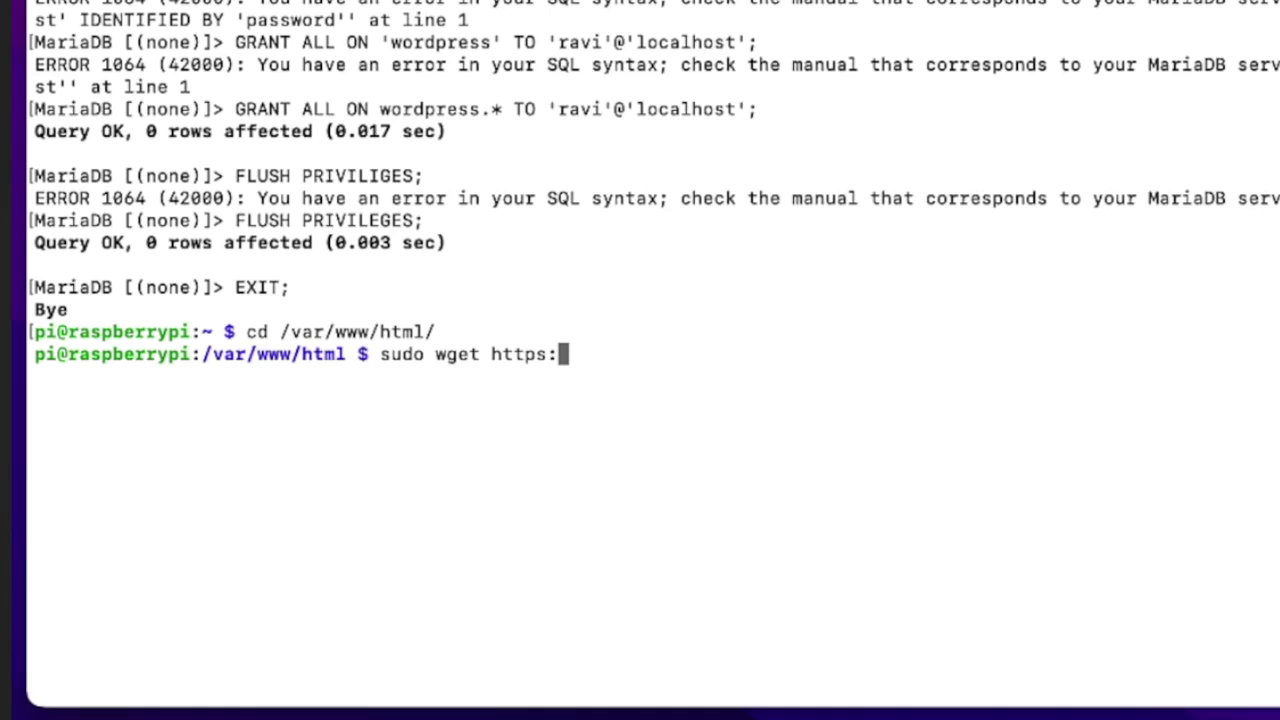
text(//word)
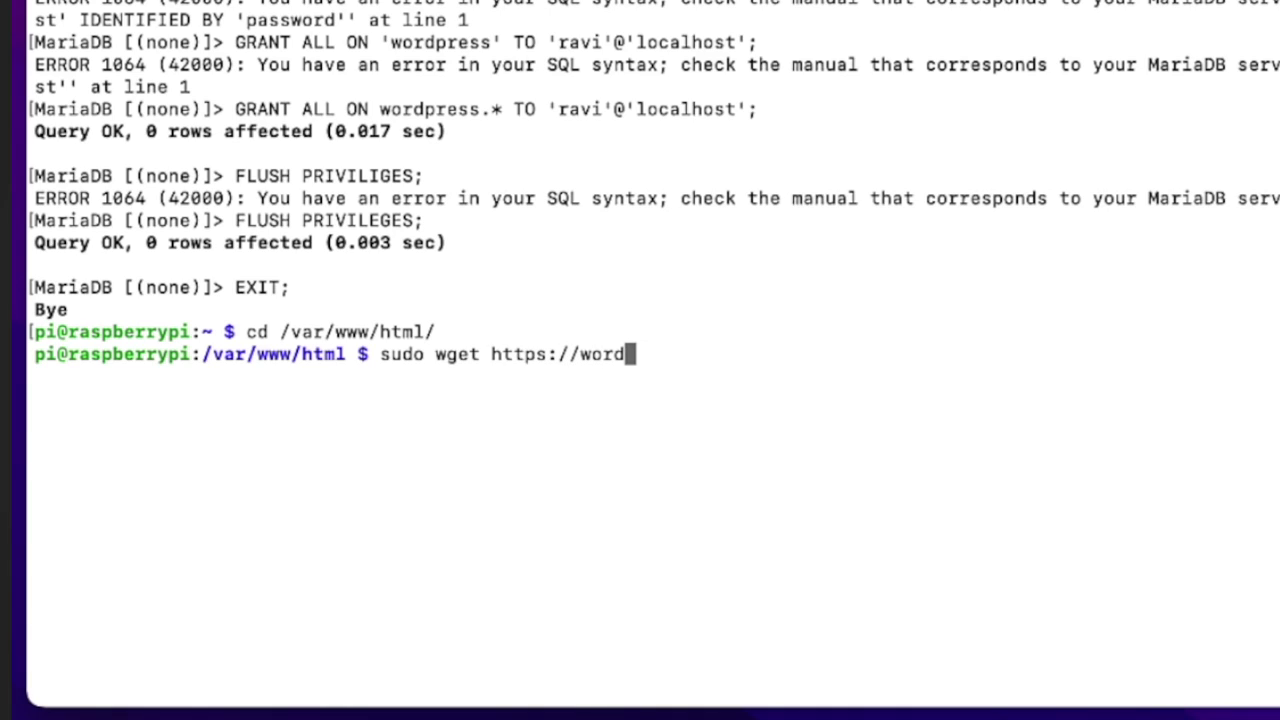
text(press.org/)
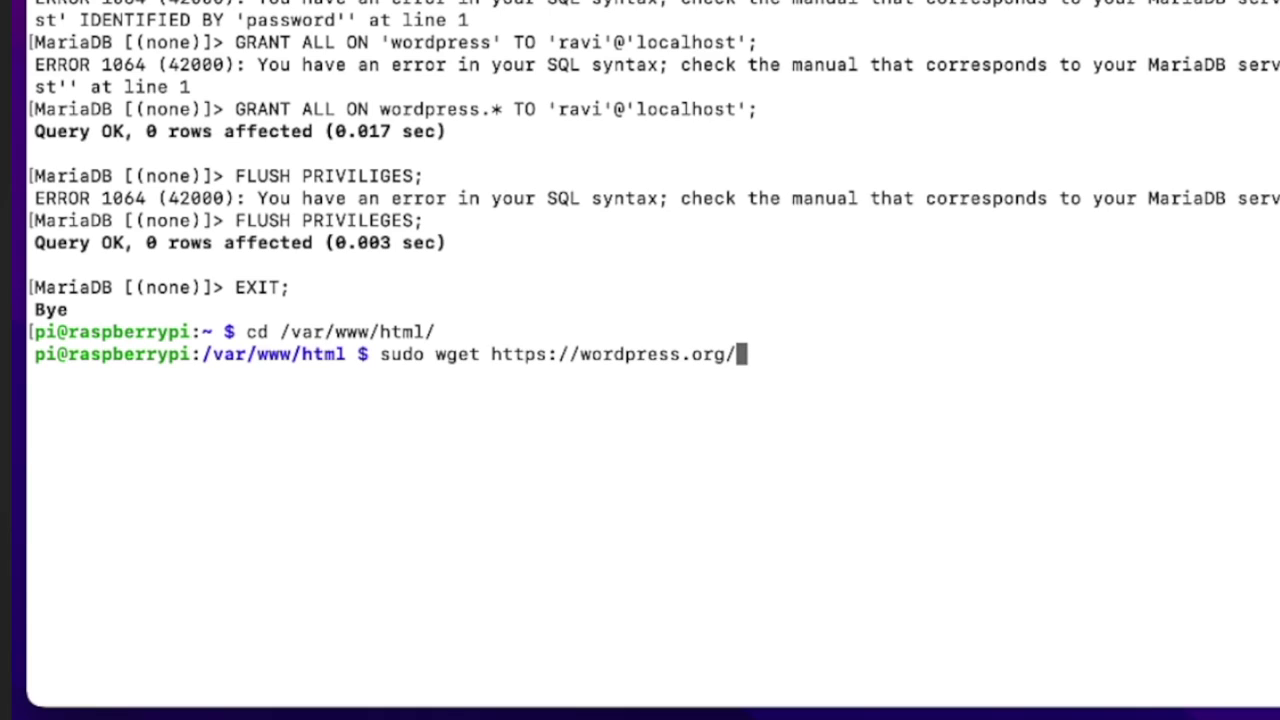
text(latest.t)
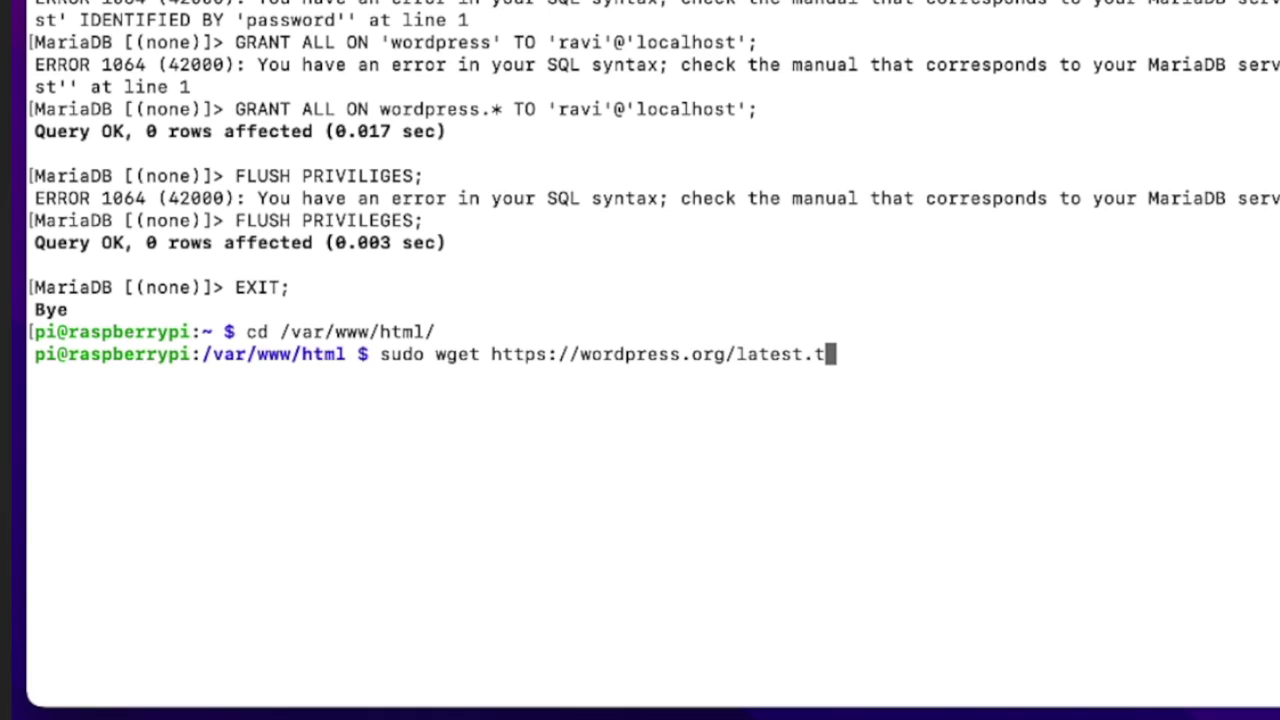
text(ar.gz)
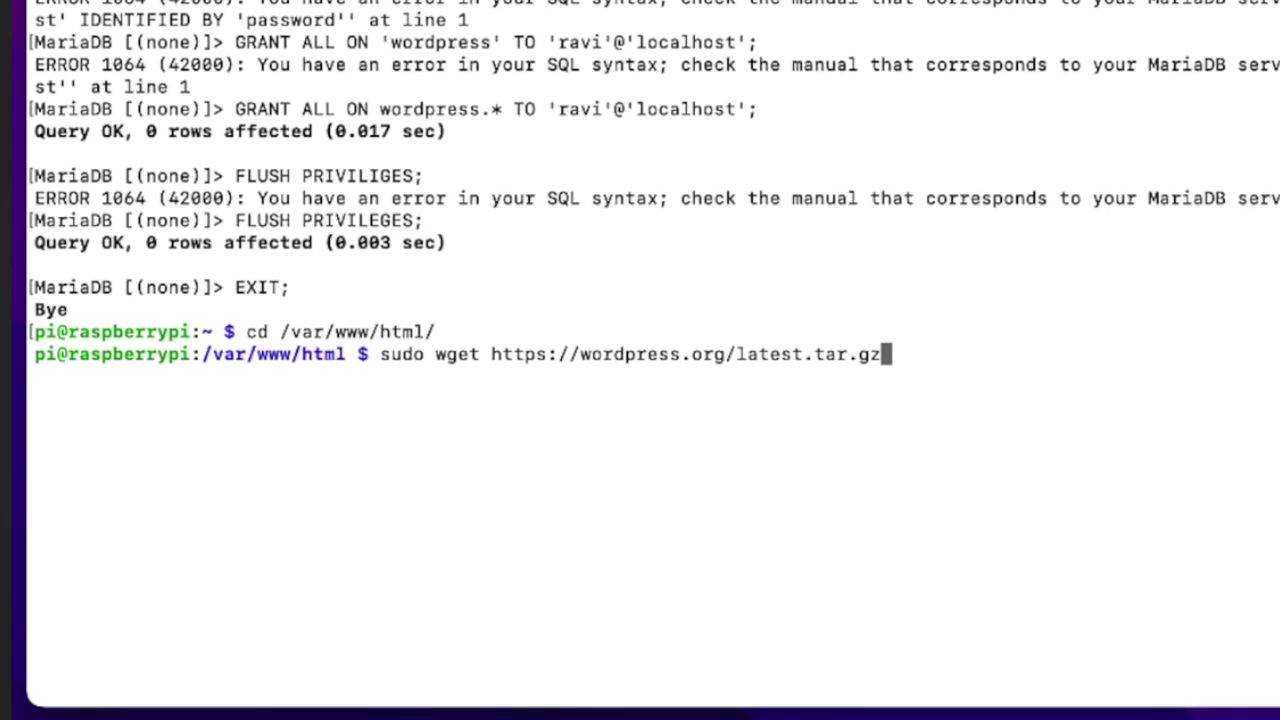
key(Return)
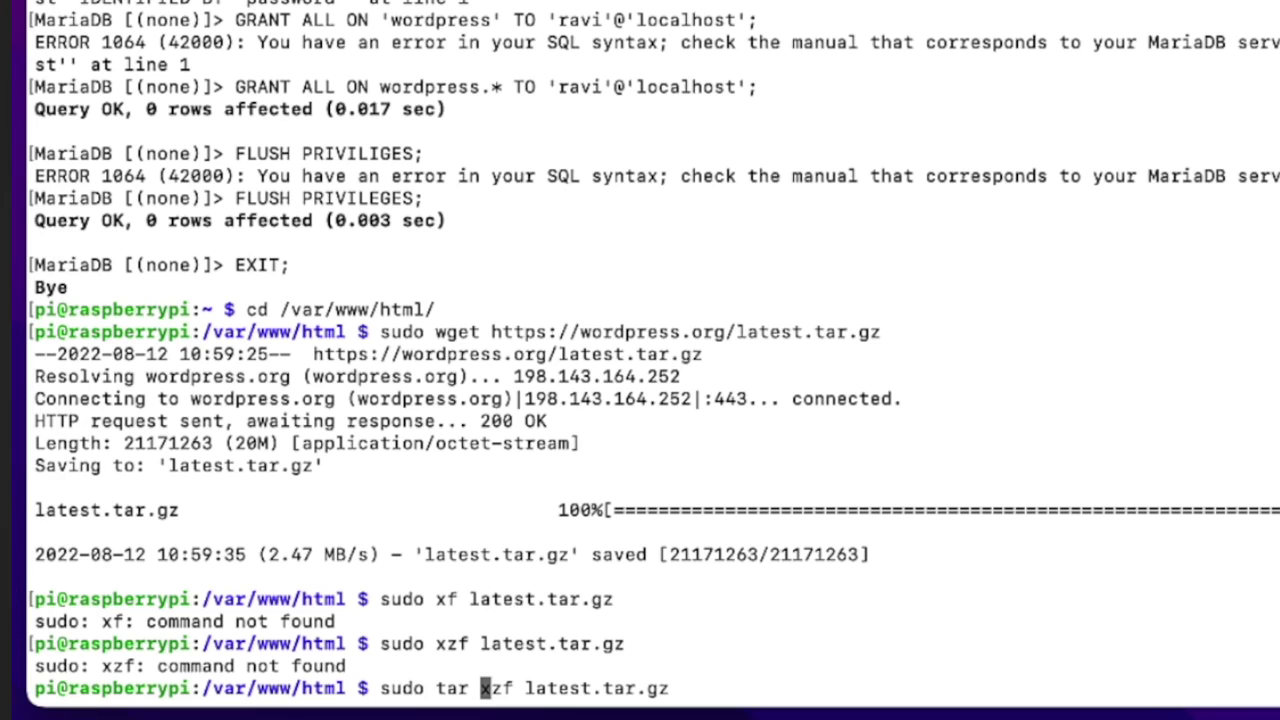
Extract the WordPress archive with sudo tar xzf latest.tar.gz and list the web root's contents
key(Return)
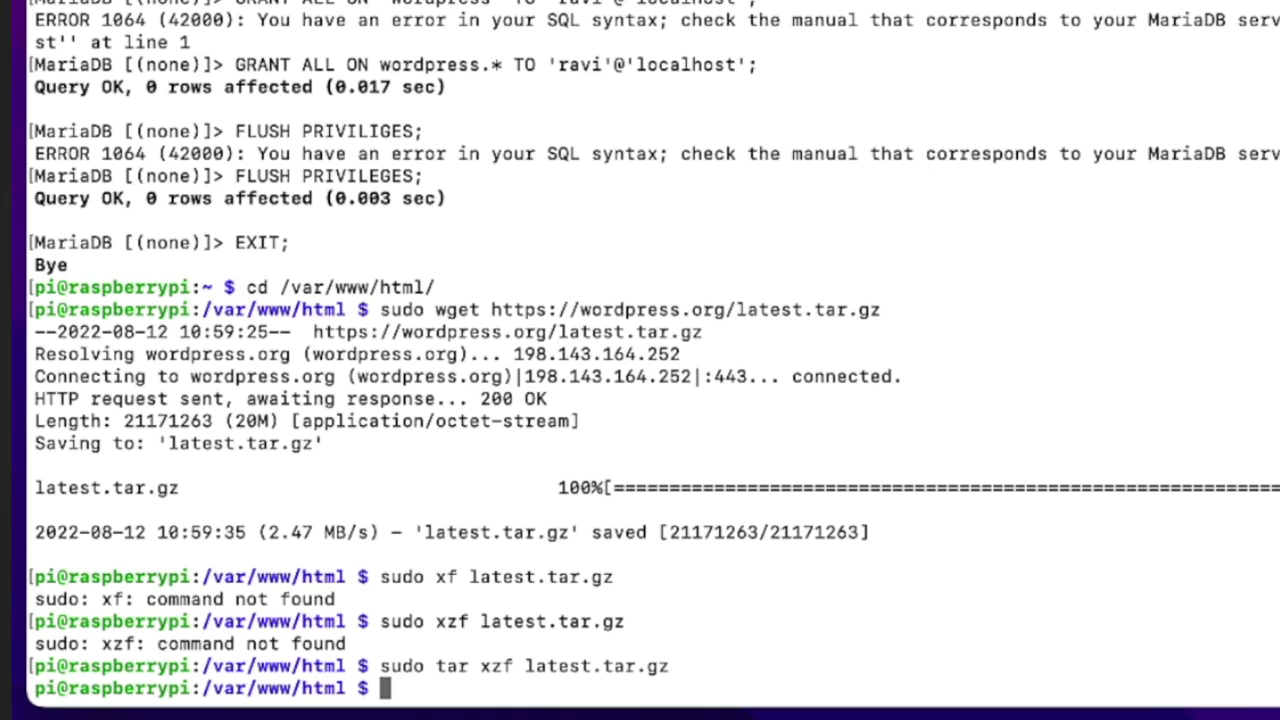
text(ls)
key(Return)
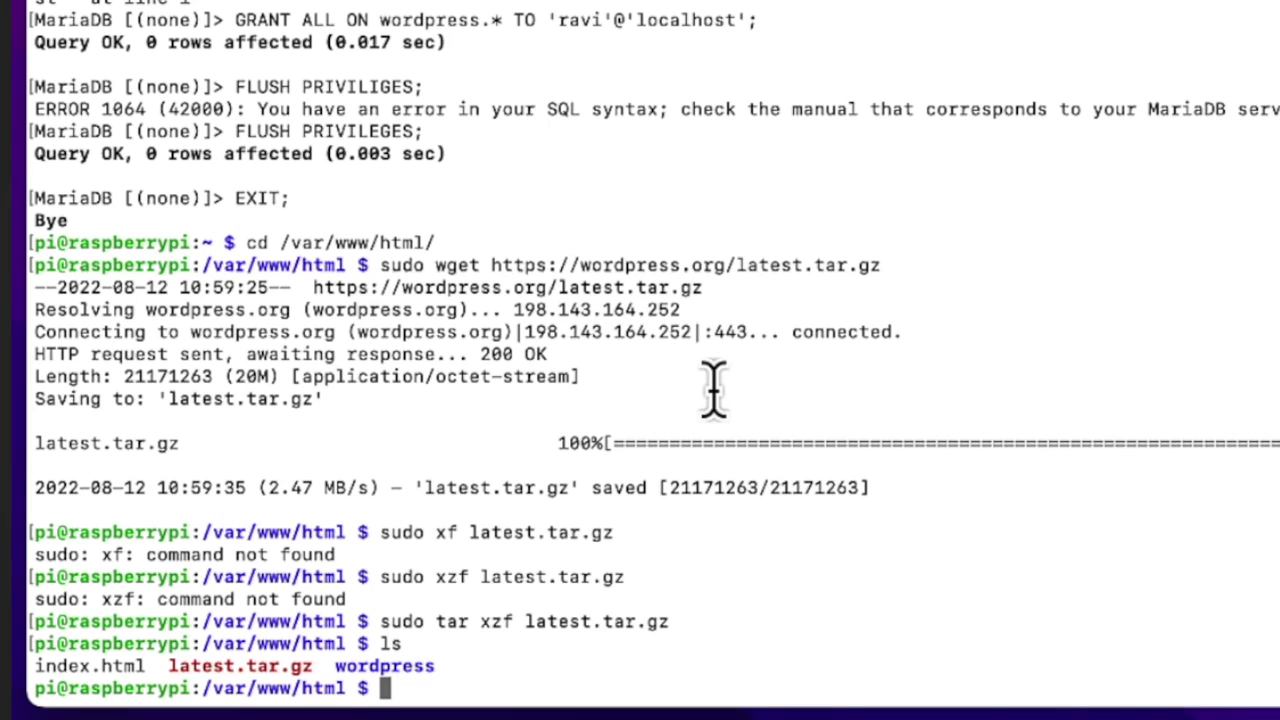
Move the contents of the wordpress folder into the web root with sudo mv wordpress/* ./ and list the directory
right_click(713, 386)
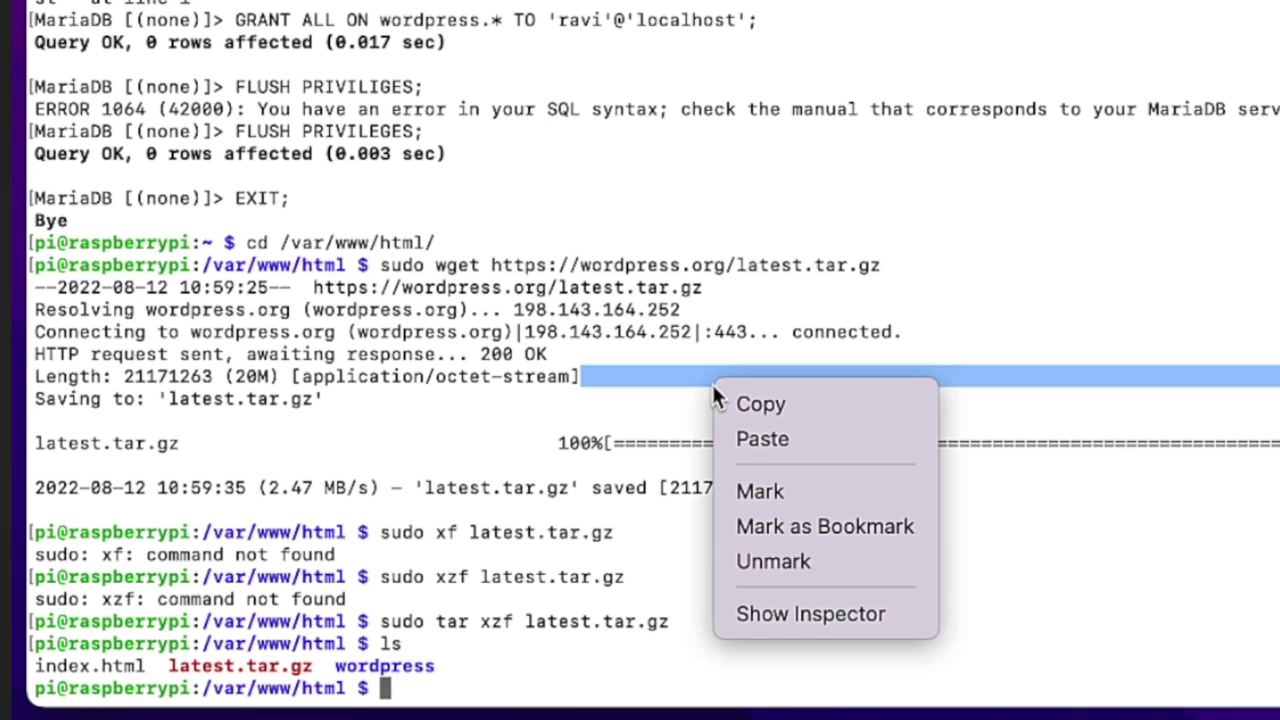
click(755, 438)
key(Return)
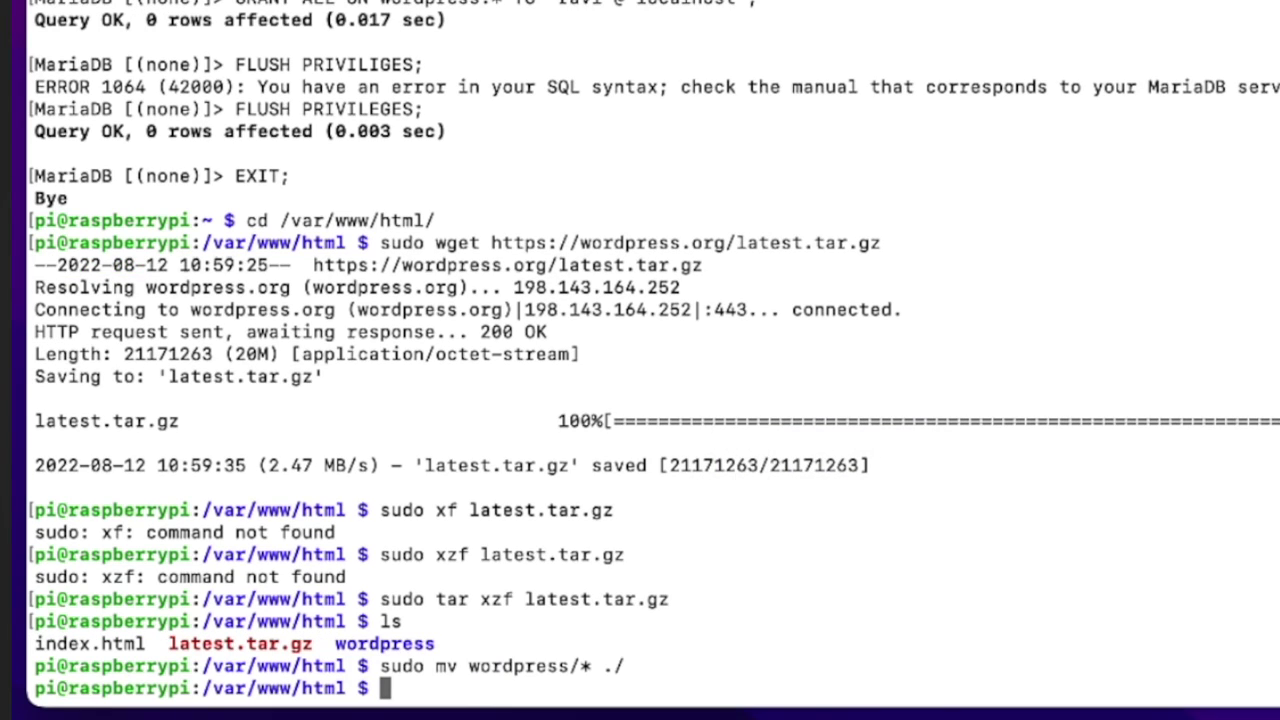
text(ls)
key(Return)
text(')
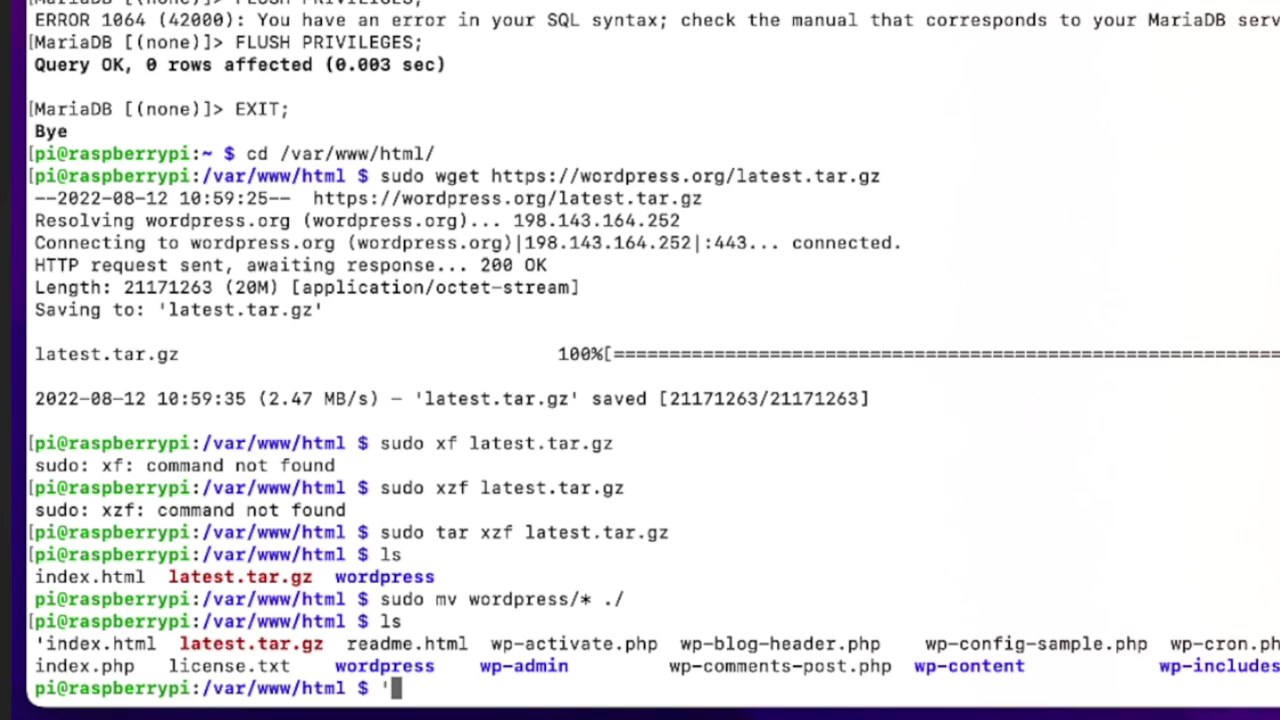
key(BackSpace)
Remove the emptied wordpress directory, trying sudo rm wordpress/ and changing the command to sudo rmdir wordpress/
text(sudo rm wordpress/)
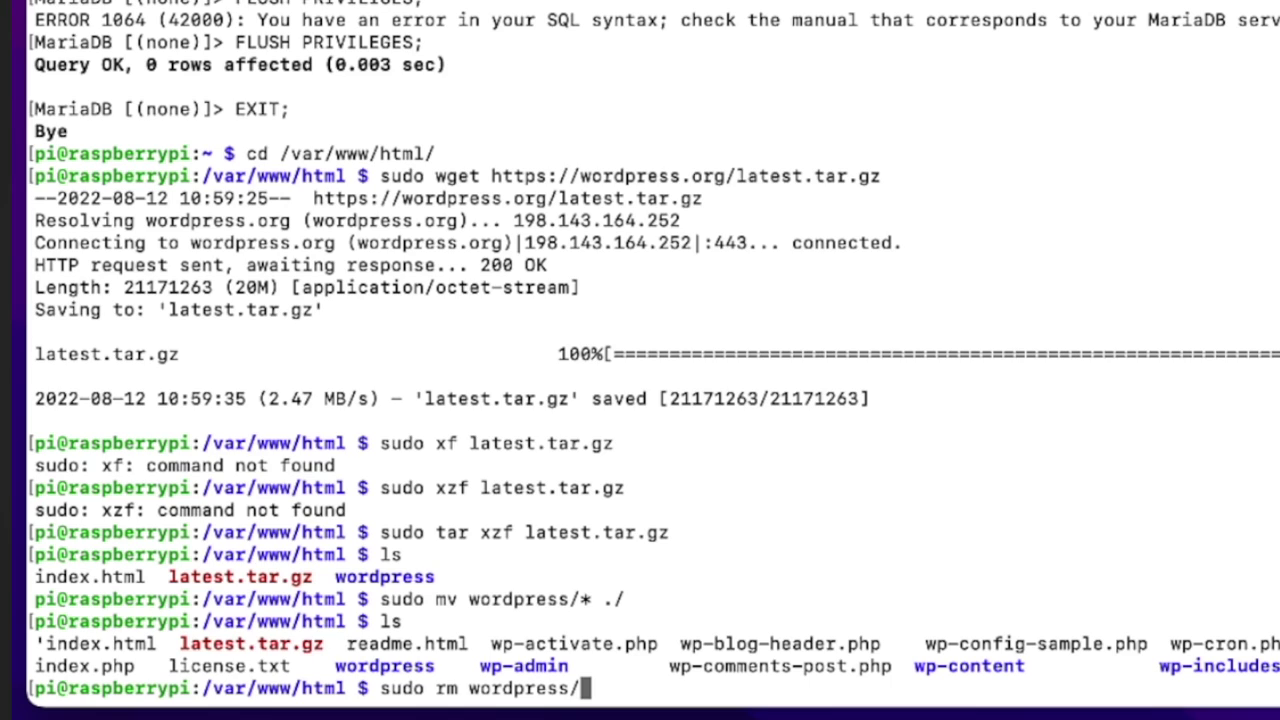
key(Return)
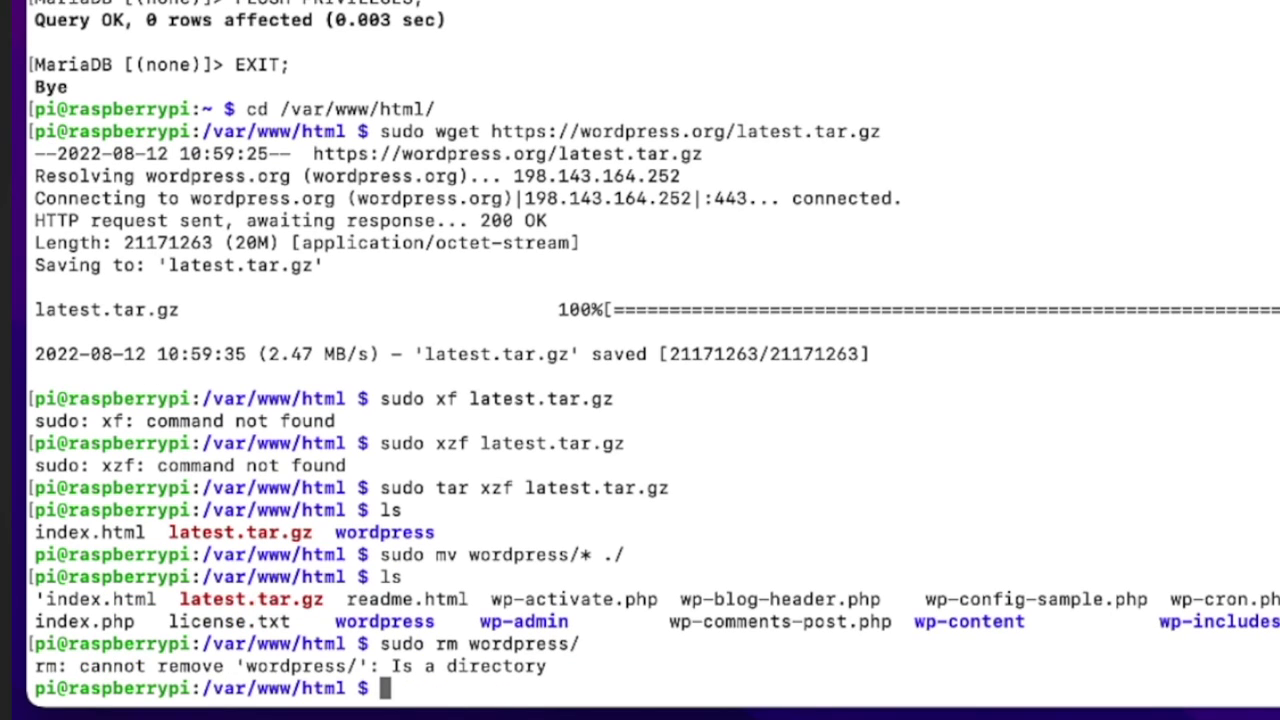
key(Up)
key(Left)
key(Left)
key(Left)
key(Left)
key(Left)
key(Left)
key(Left)
key(Left)
key(Left)
key(Left)
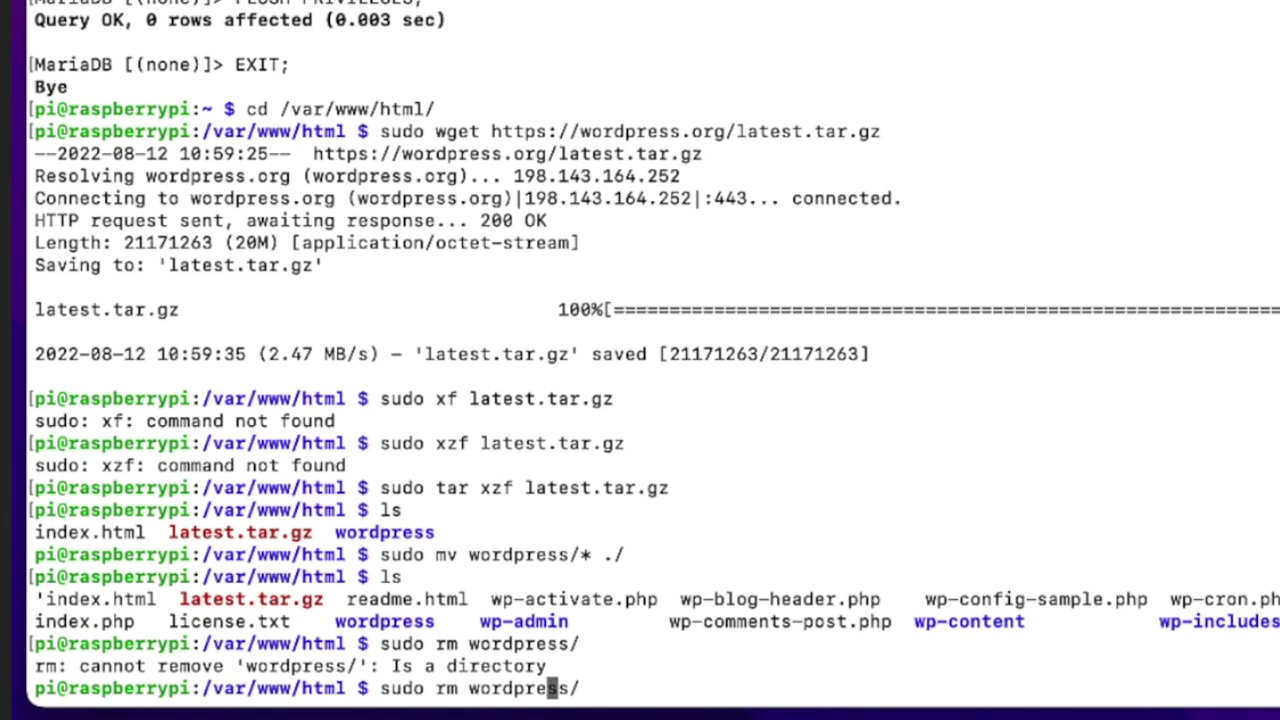
key(Left)
text(dir)
key(Return)
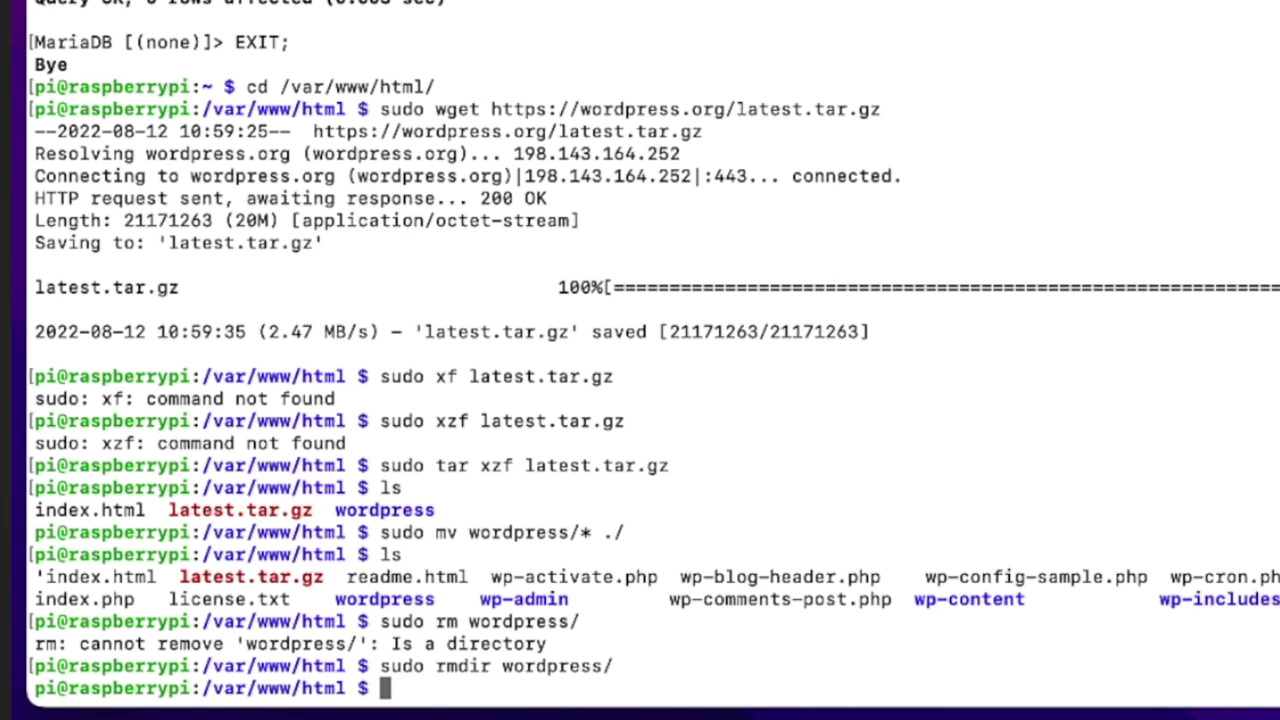
List the web root's contents and delete the downloaded archive with sudo rm -rf latest.tar.gz
text(ls')
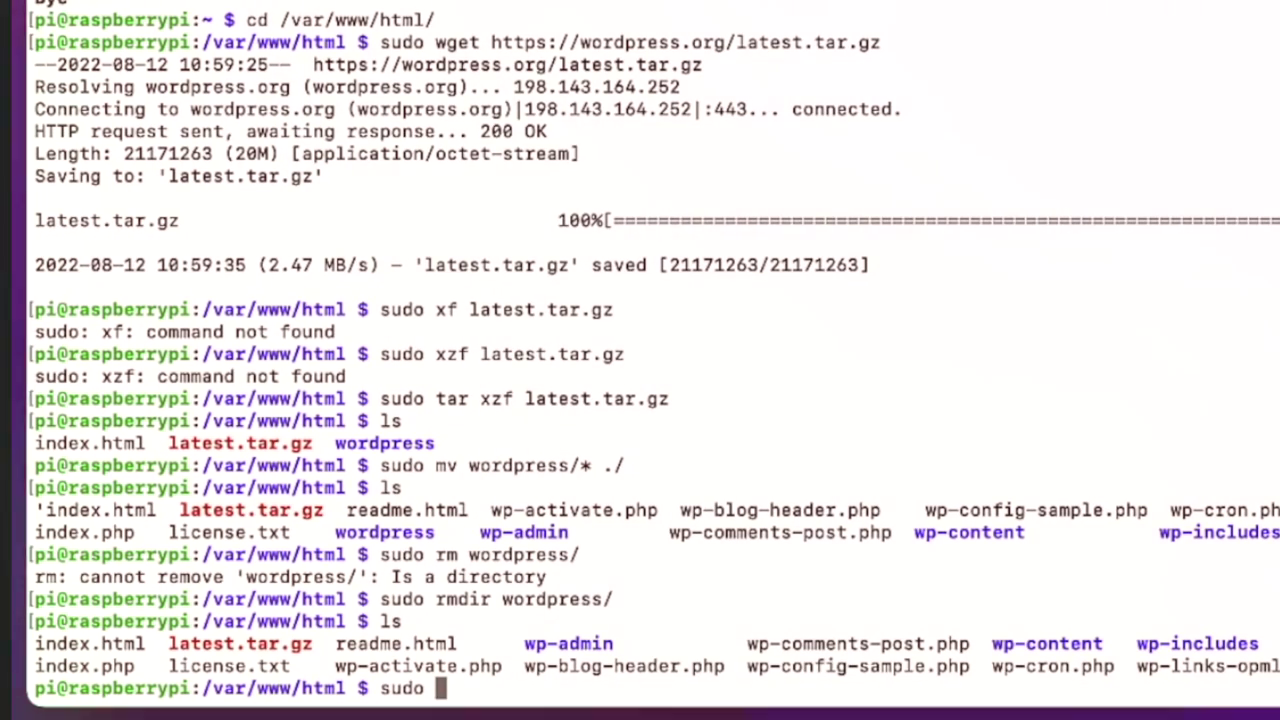
text(rm)
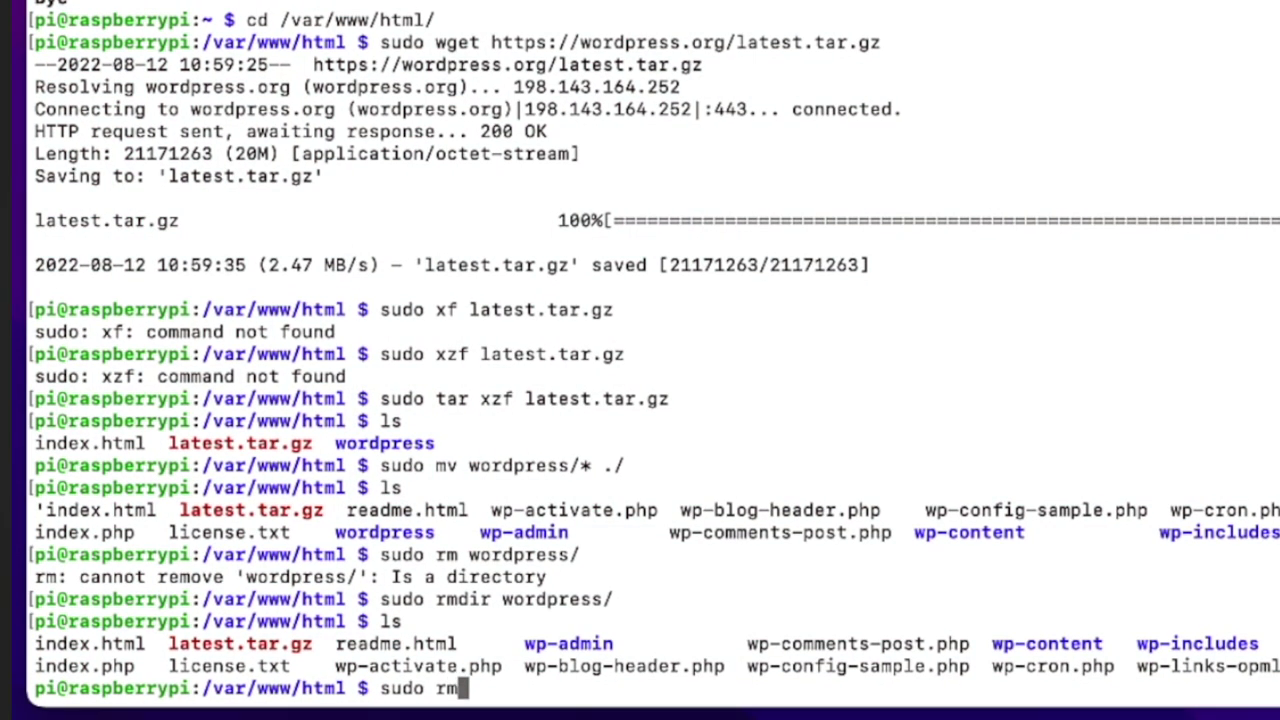
text( -rf wo)
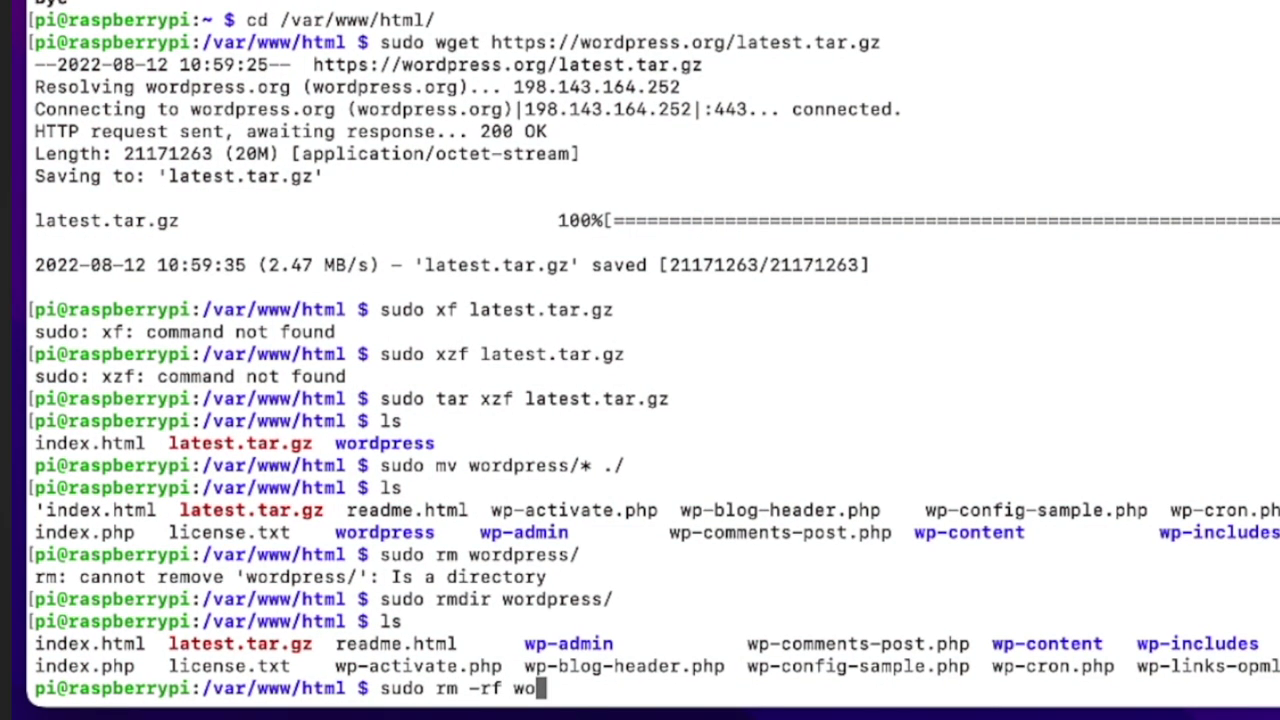
key(BackSpace)
key(BackSpace)
text(lat)
key(Tab)
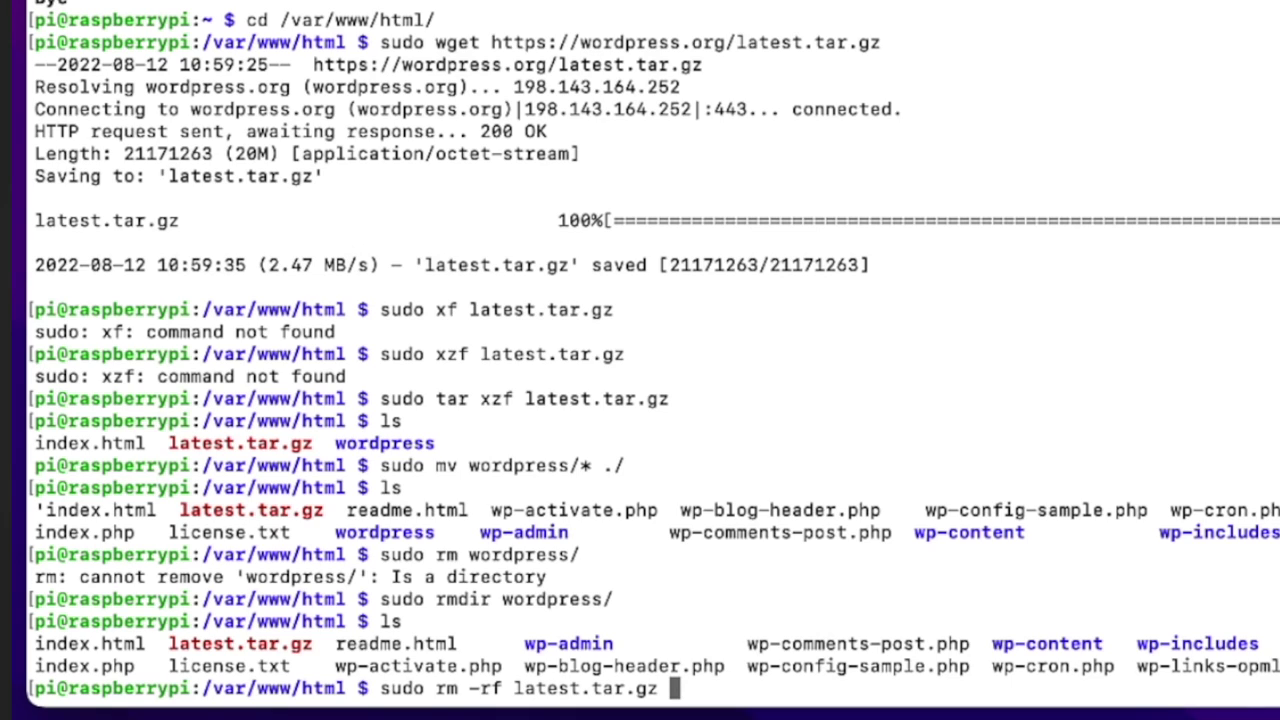
key(Return)
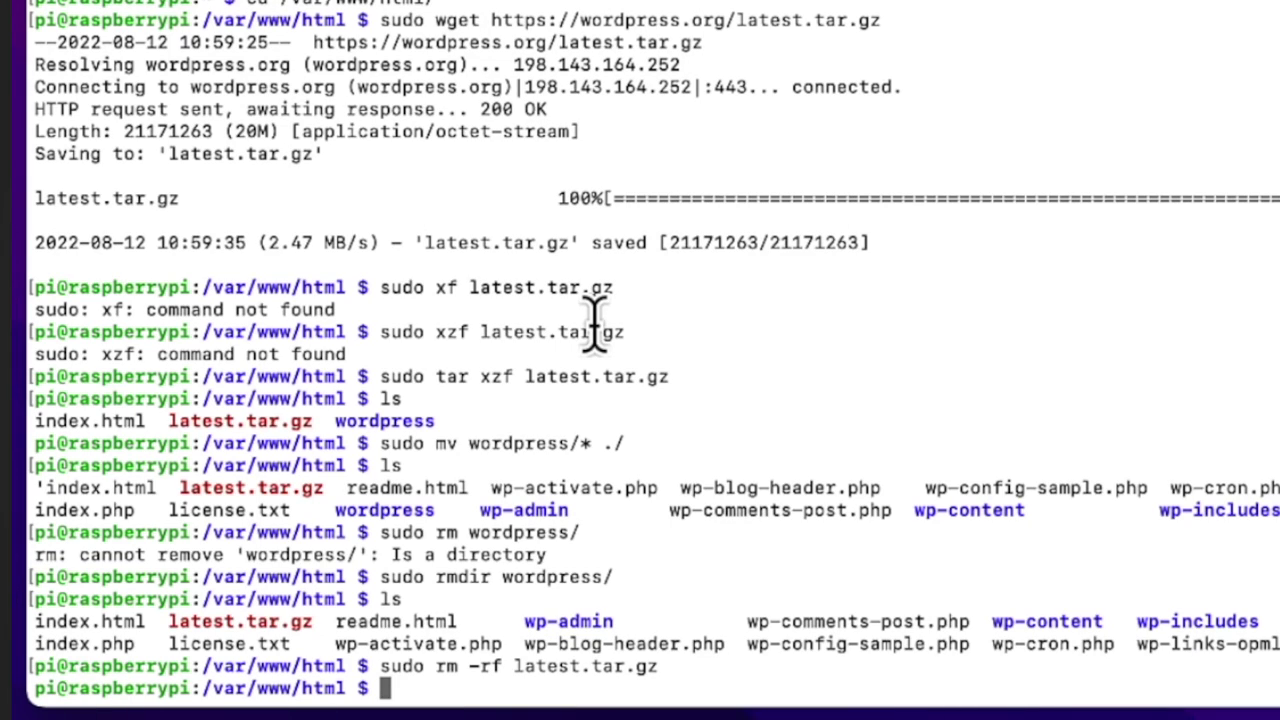
Add the pi user to the www-data group with sudo usermod -a -G www-data pi
right_click(595, 325)
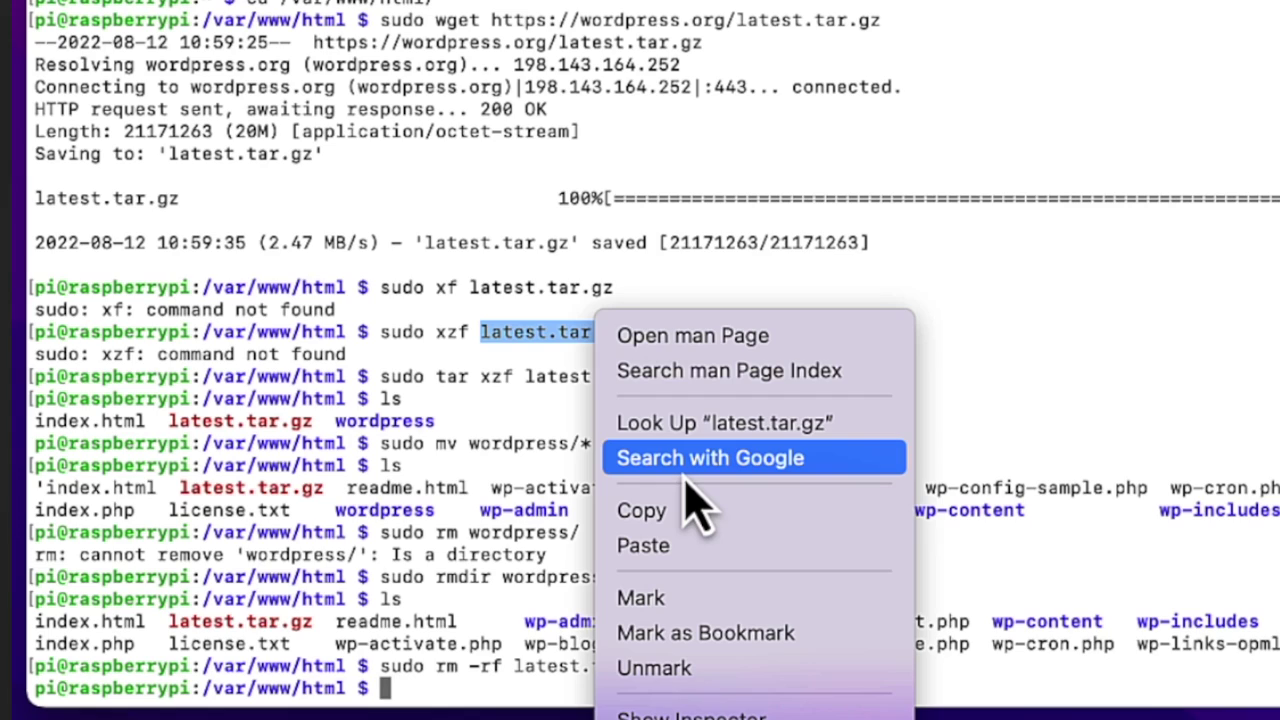
click(655, 545)
key(Right)
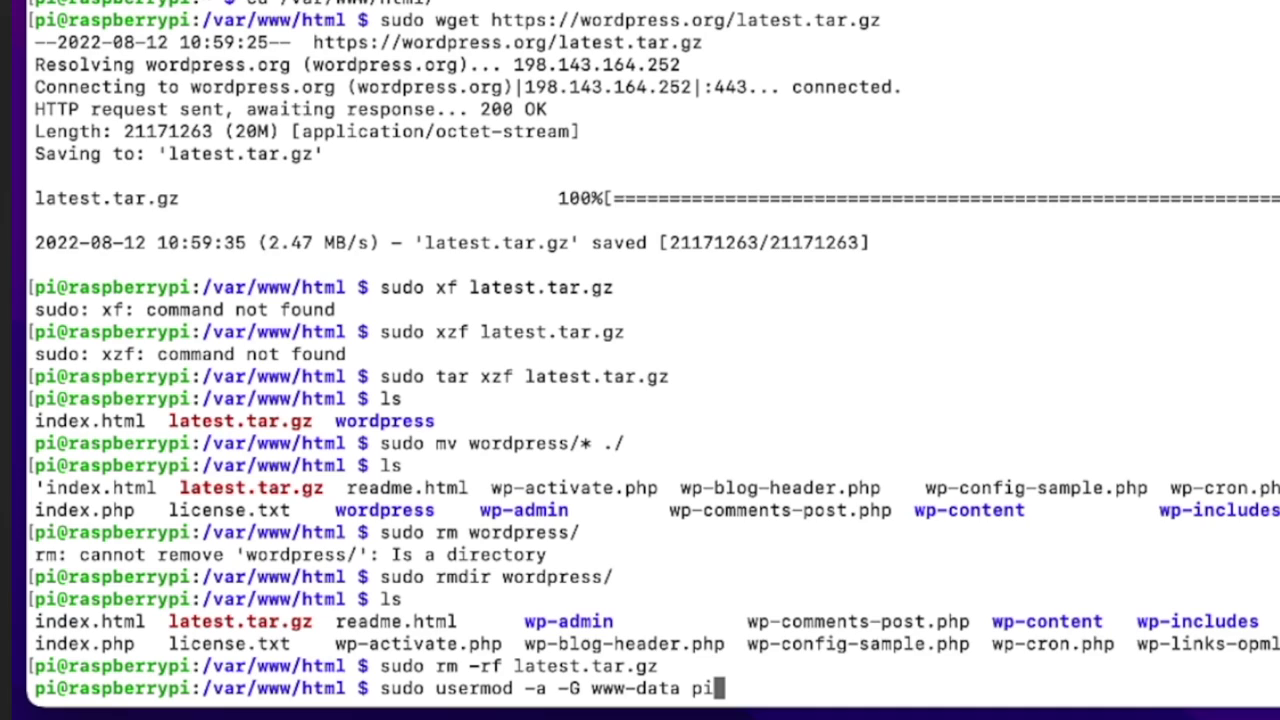
key(Return)
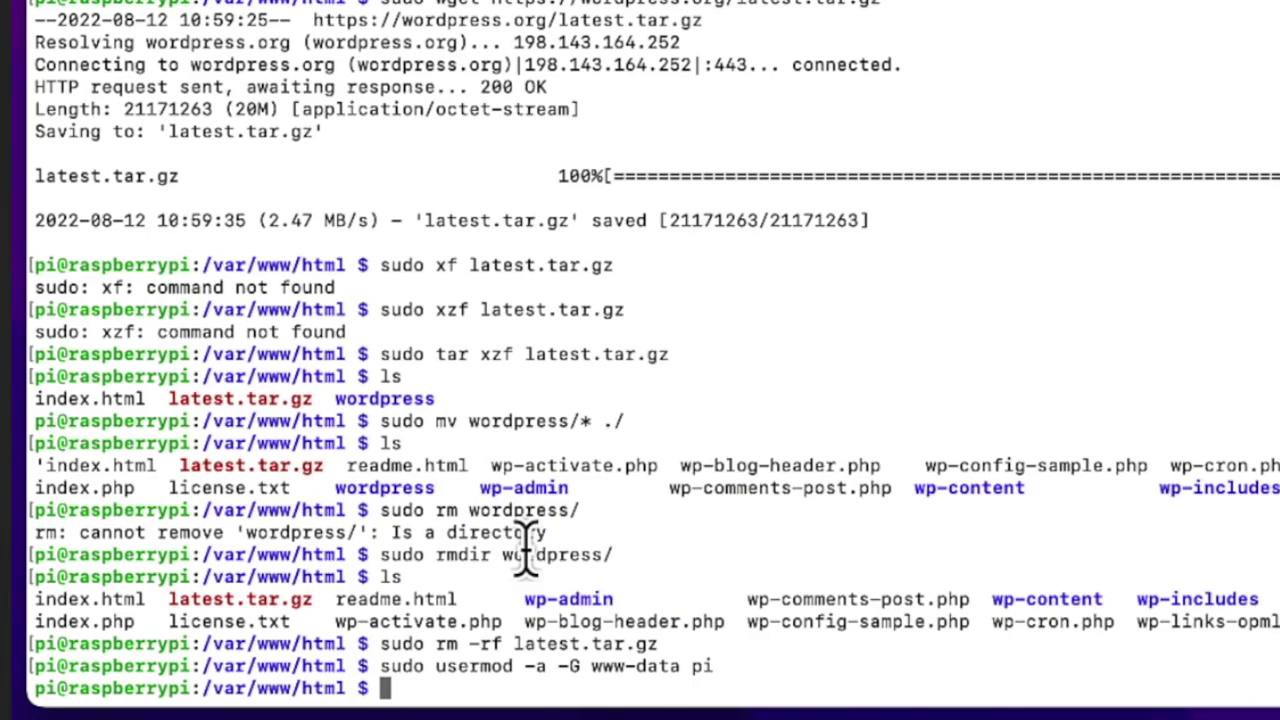
Give www-data ownership of the web root with sudo chown -R -f www-data:www-data /var/www/html
right_click(525, 545)
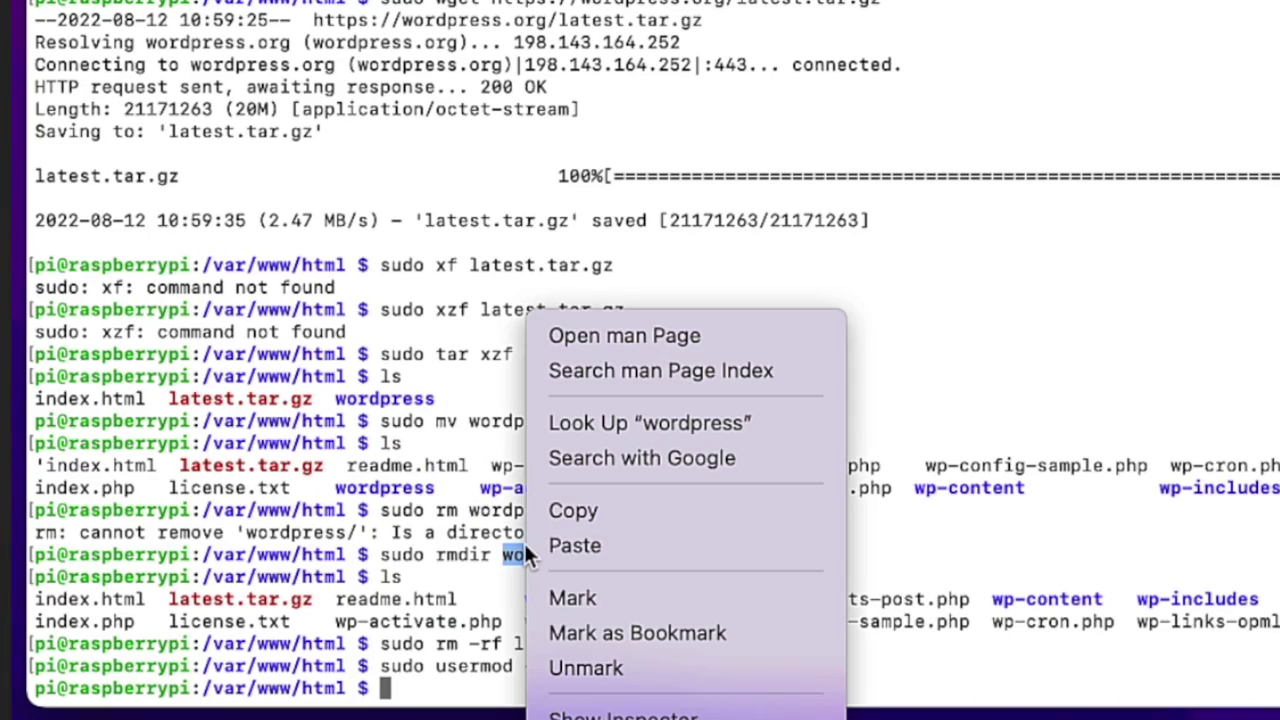
click(576, 547)
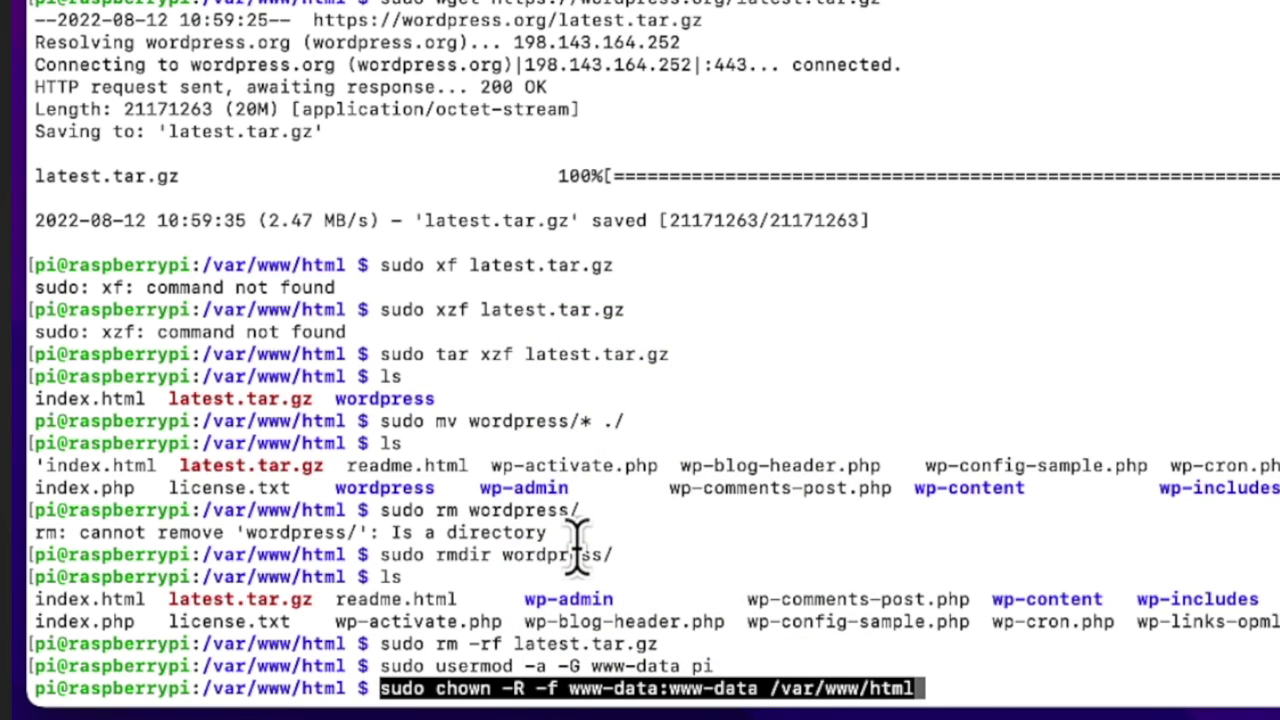
key(Right)
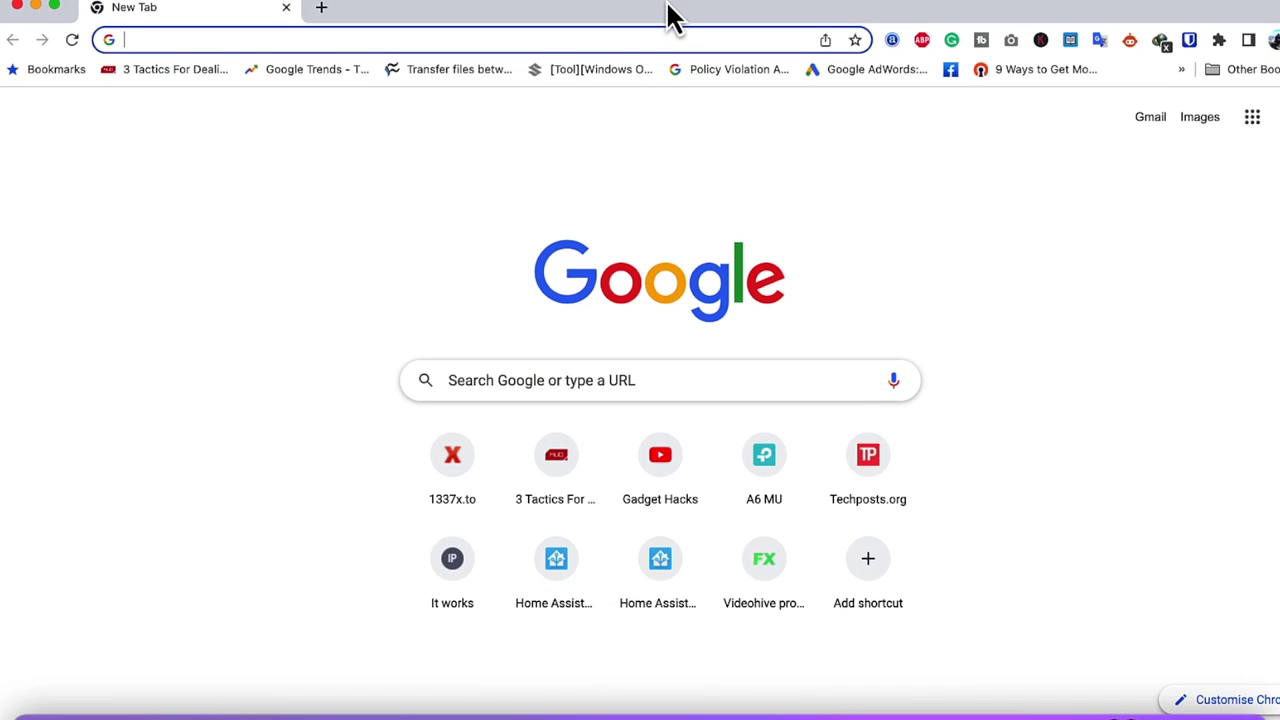
Switch to Chrome and load the Raspberry Pi's web server at 192.168.0.136
click(616, 147)
text(192.168.0.136)
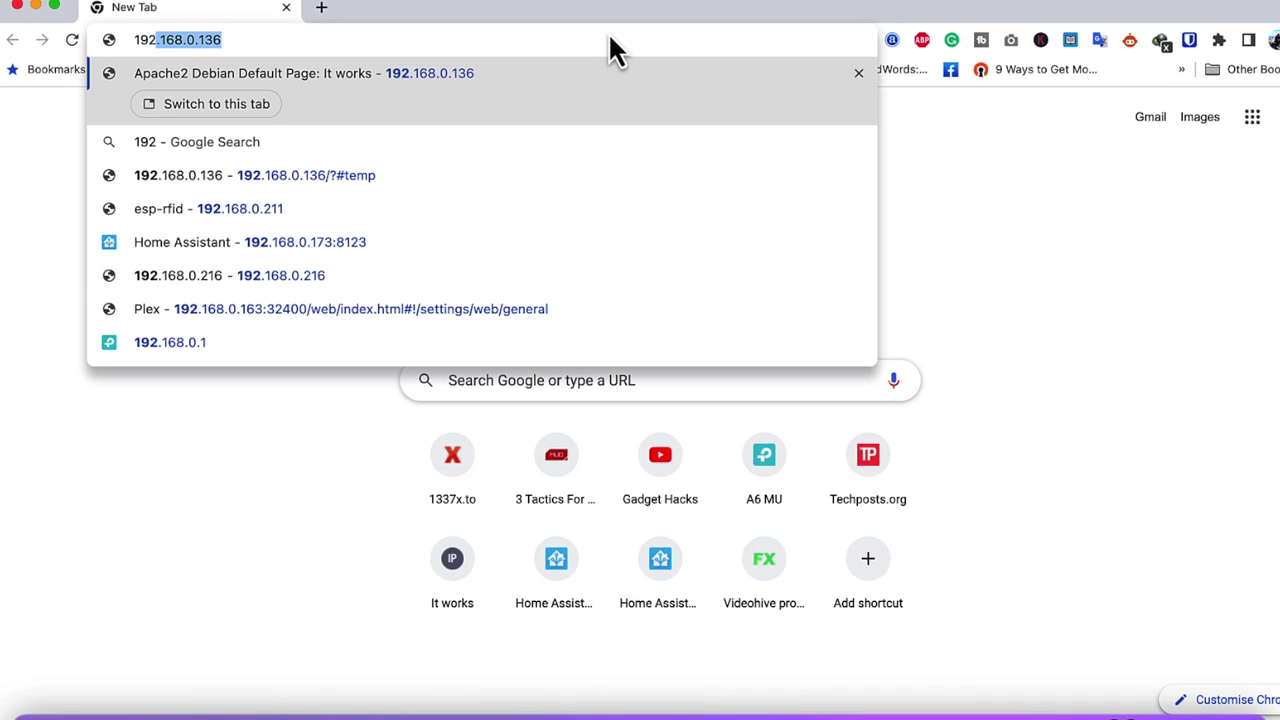
key(Right)
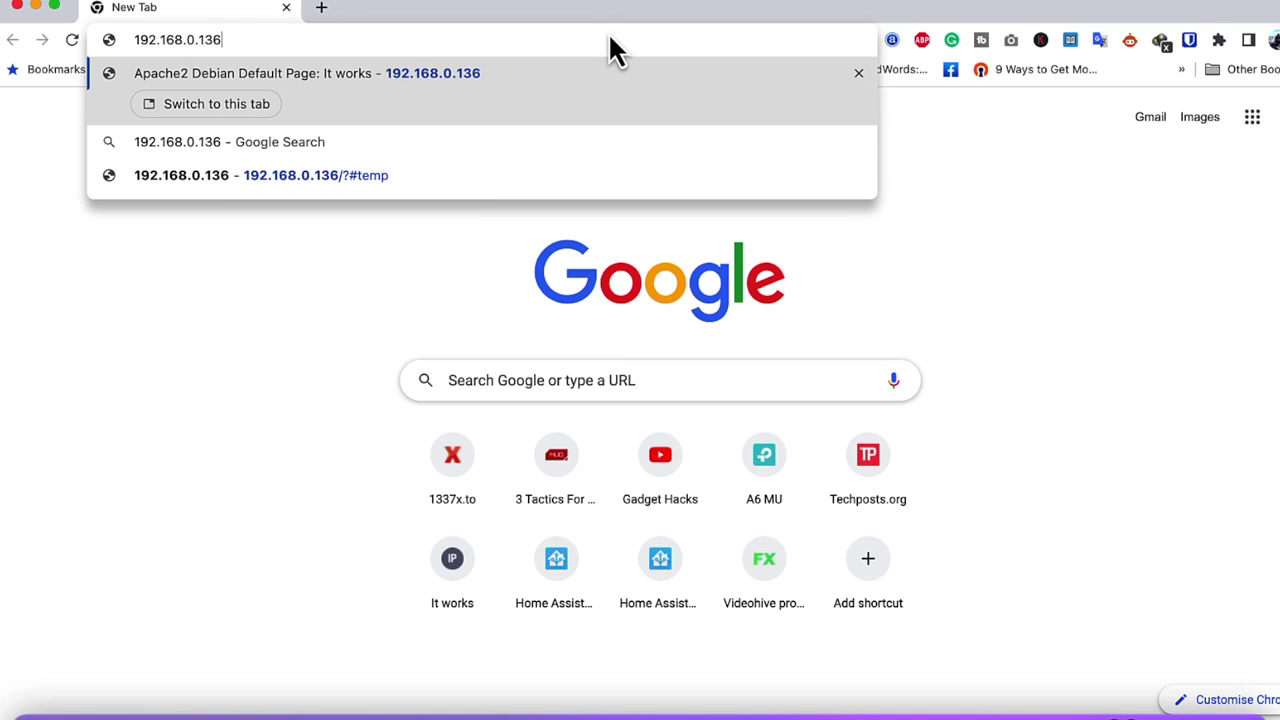
key(Return)
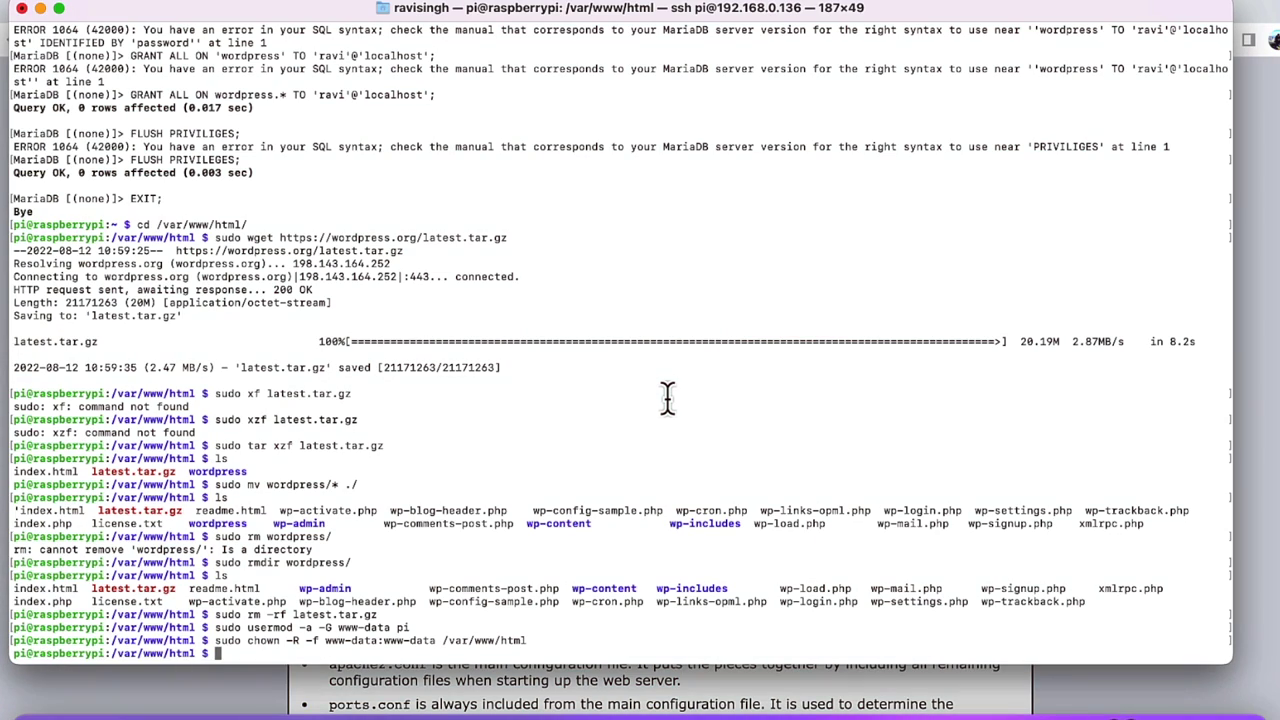
Switch to the terminal and delete Apache's default page from the web root with sudo rm index.html
right_click(667, 397)
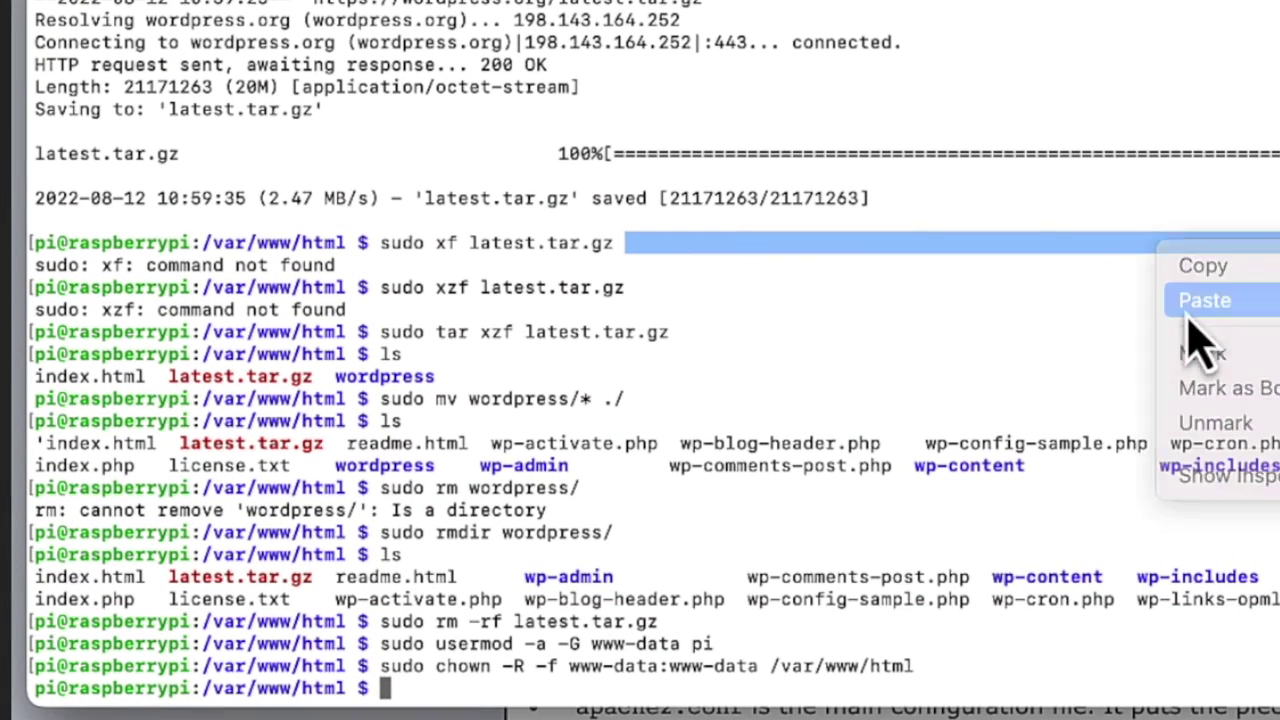
click(1188, 312)
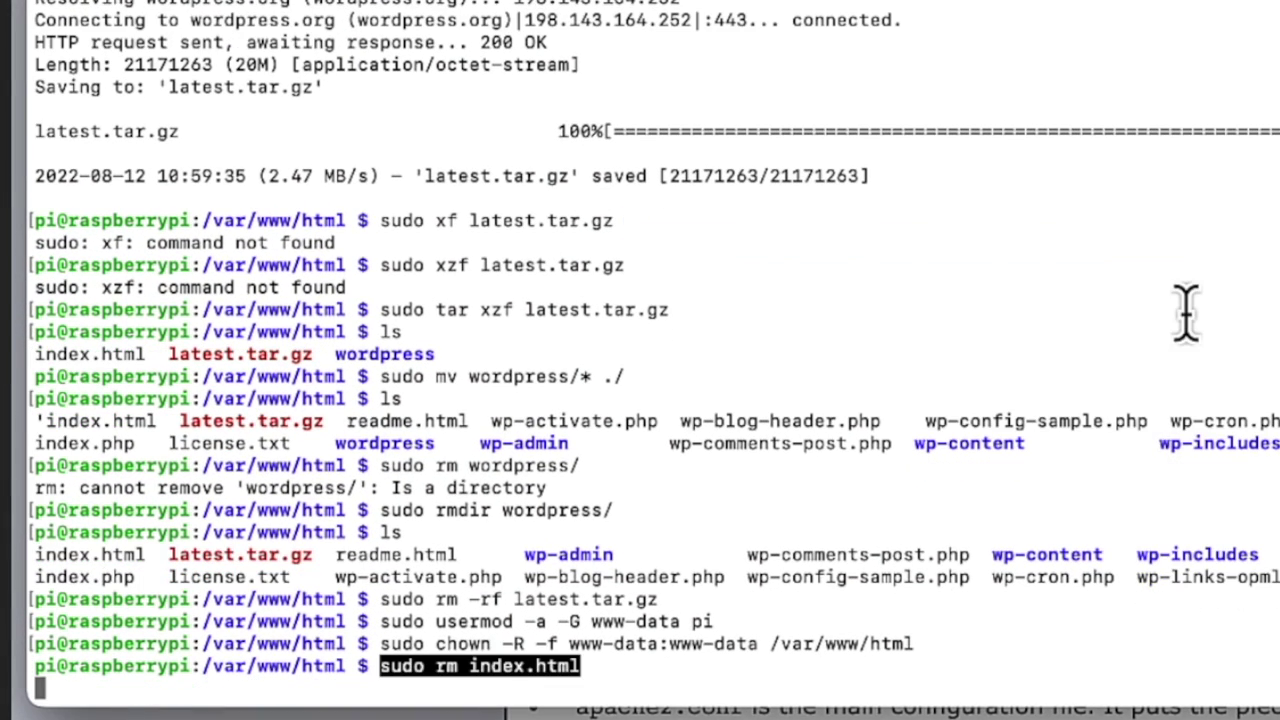
key(Return)
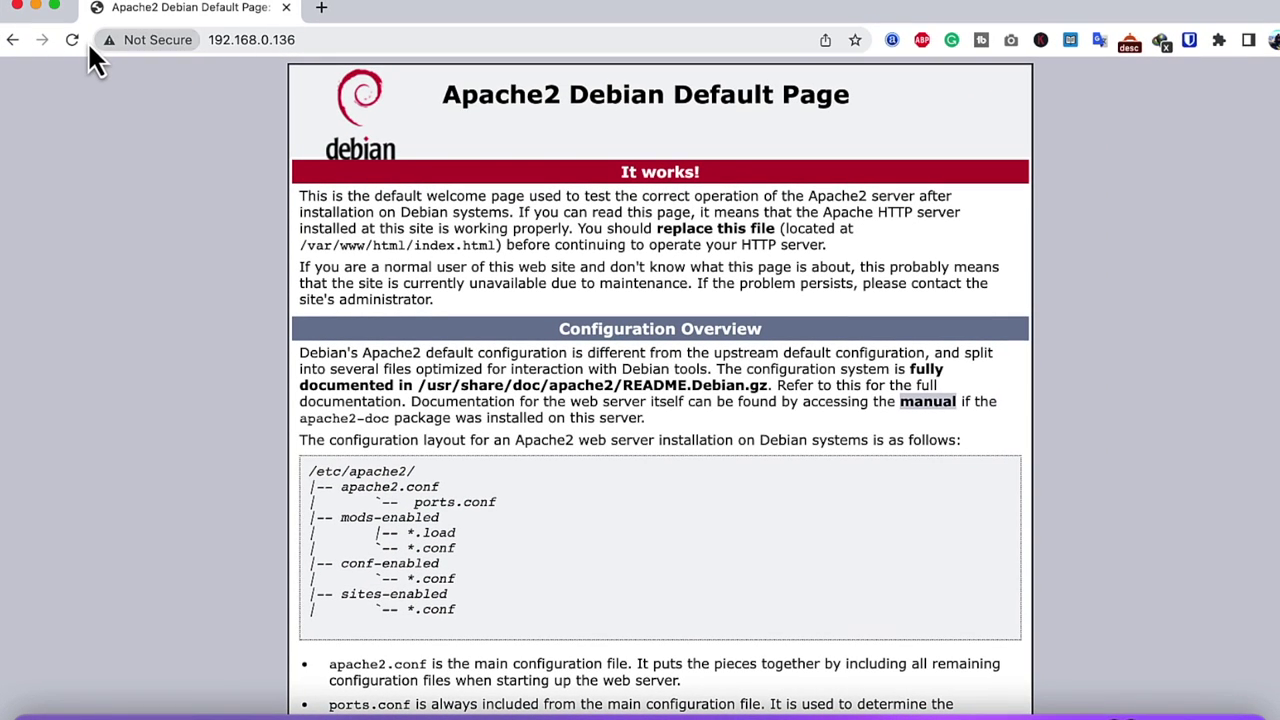
Reload the site in Chrome, accept English (United States) as the WordPress language, and proceed to the database connection form
click(73, 41)
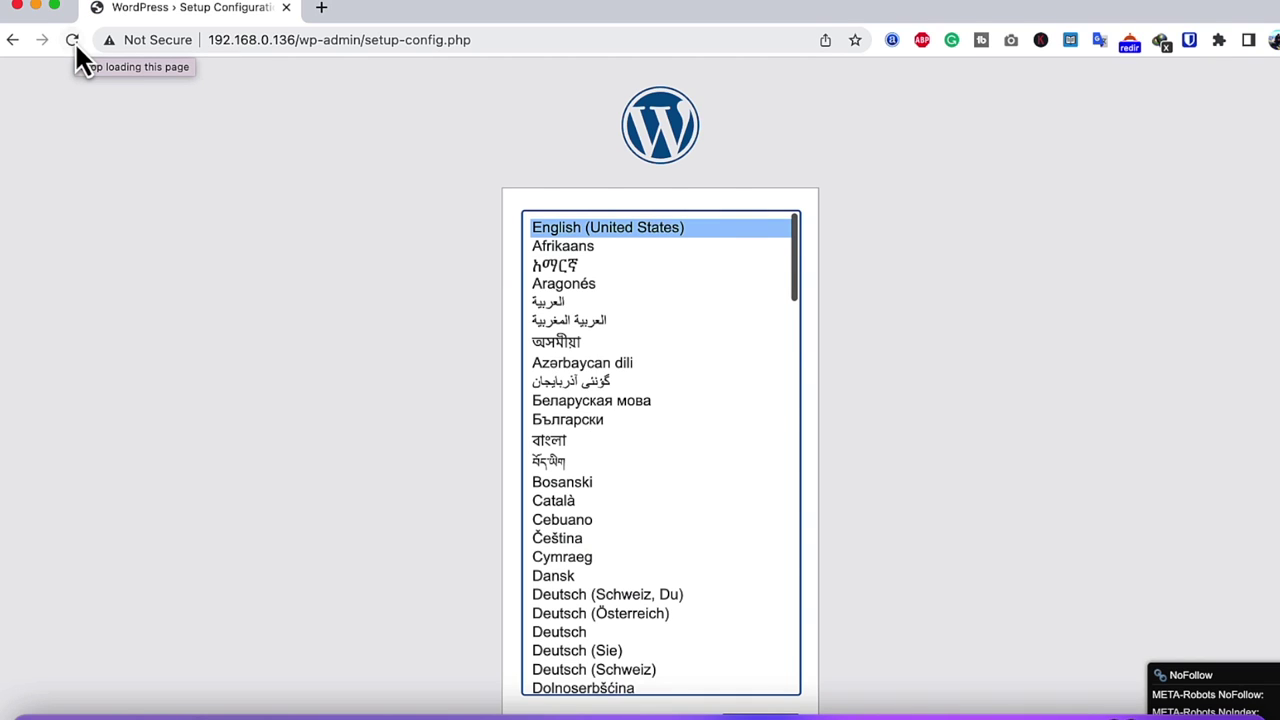
scroll(201, 236, down, 2)
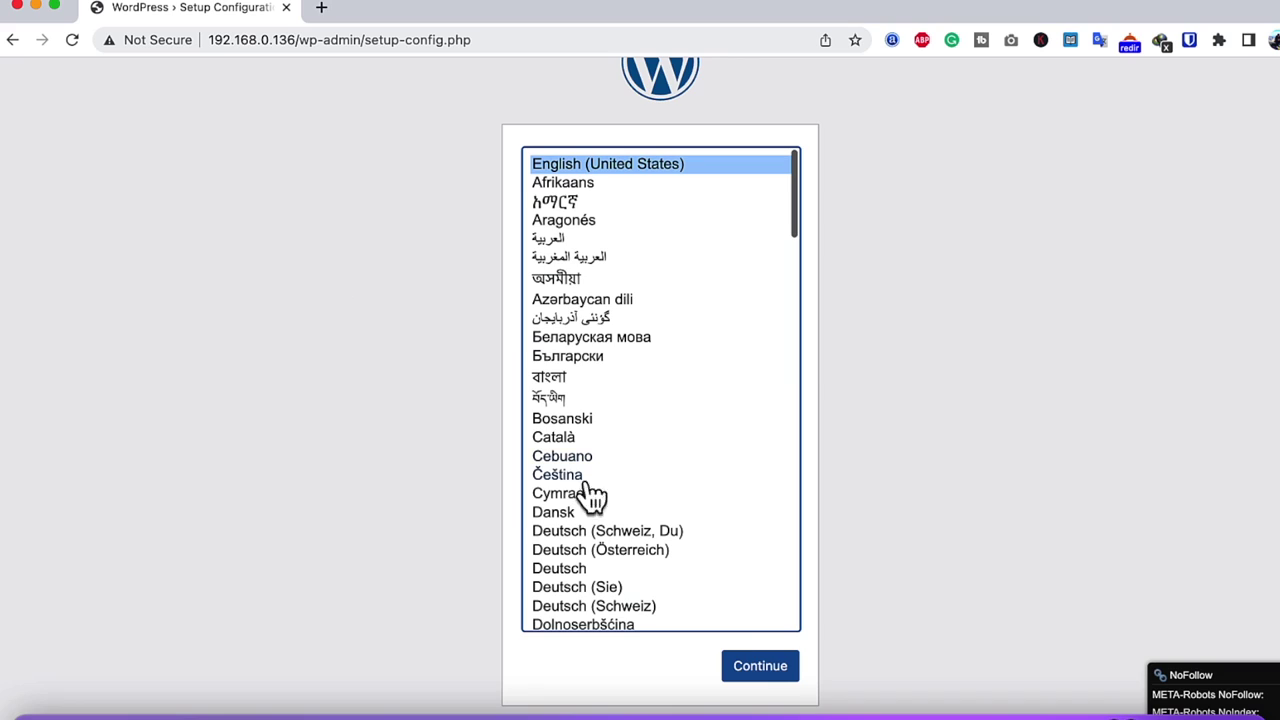
click(759, 668)
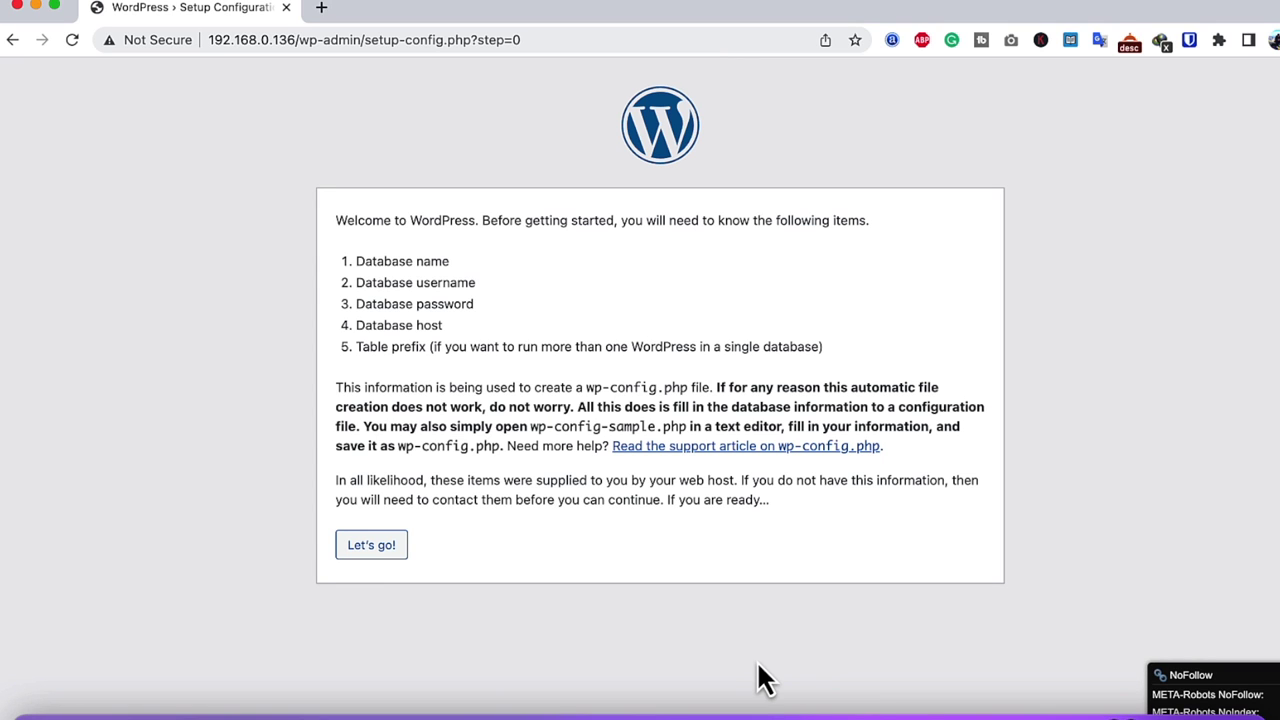
click(385, 552)
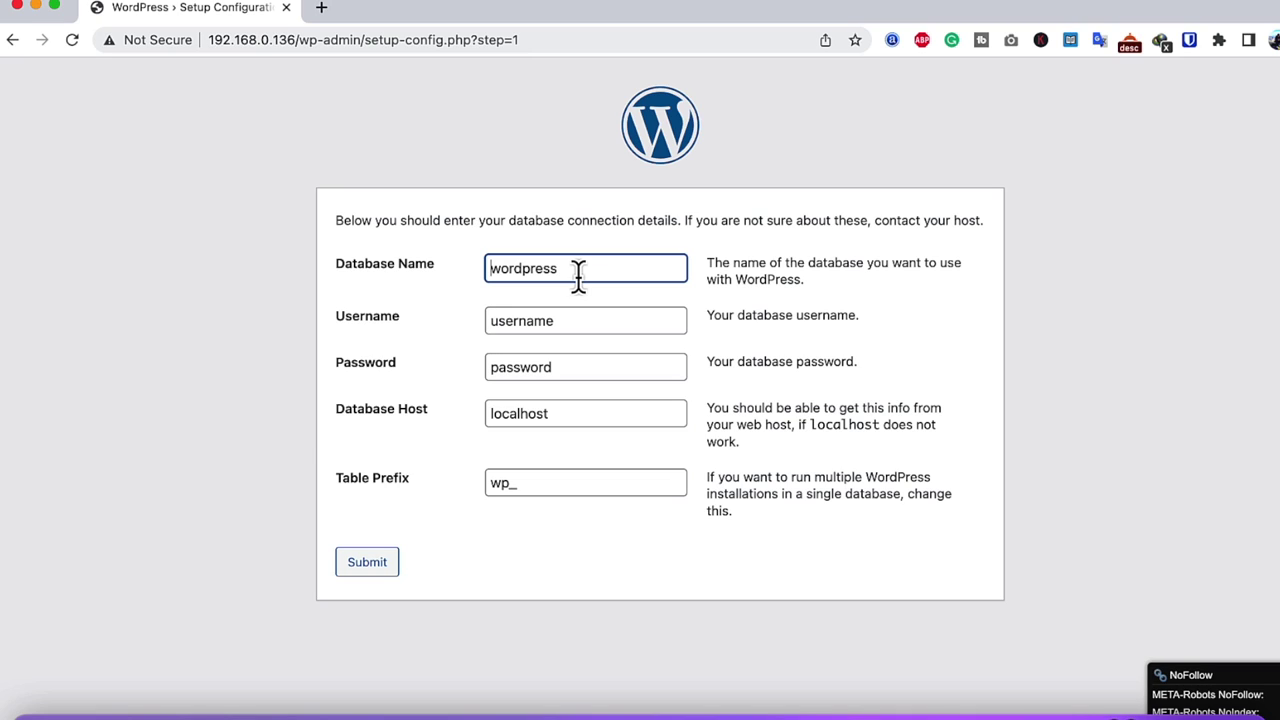
Replace the placeholder username in the database connection form with the database user's name
click(575, 320)
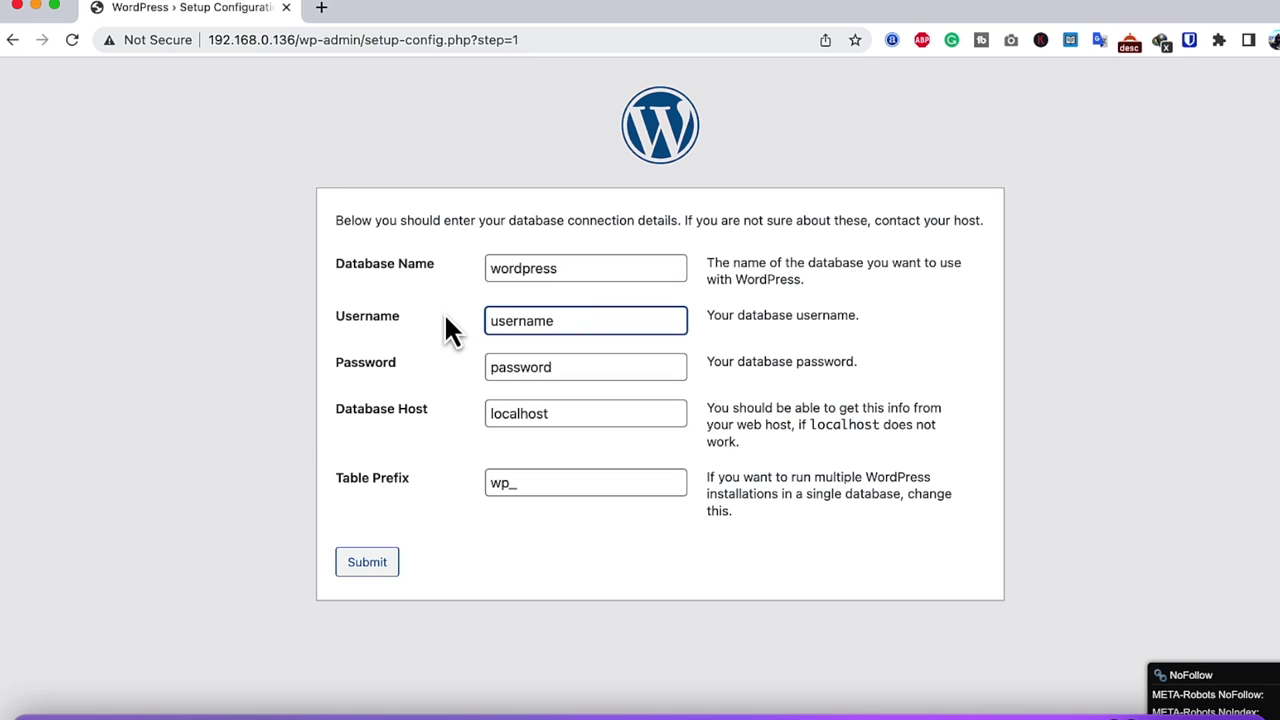
key(BackSpace)
key(BackSpace)
key(BackSpace)
key(BackSpace)
key(BackSpace)
key(BackSpace)
key(BackSpace)
key(BackSpace)
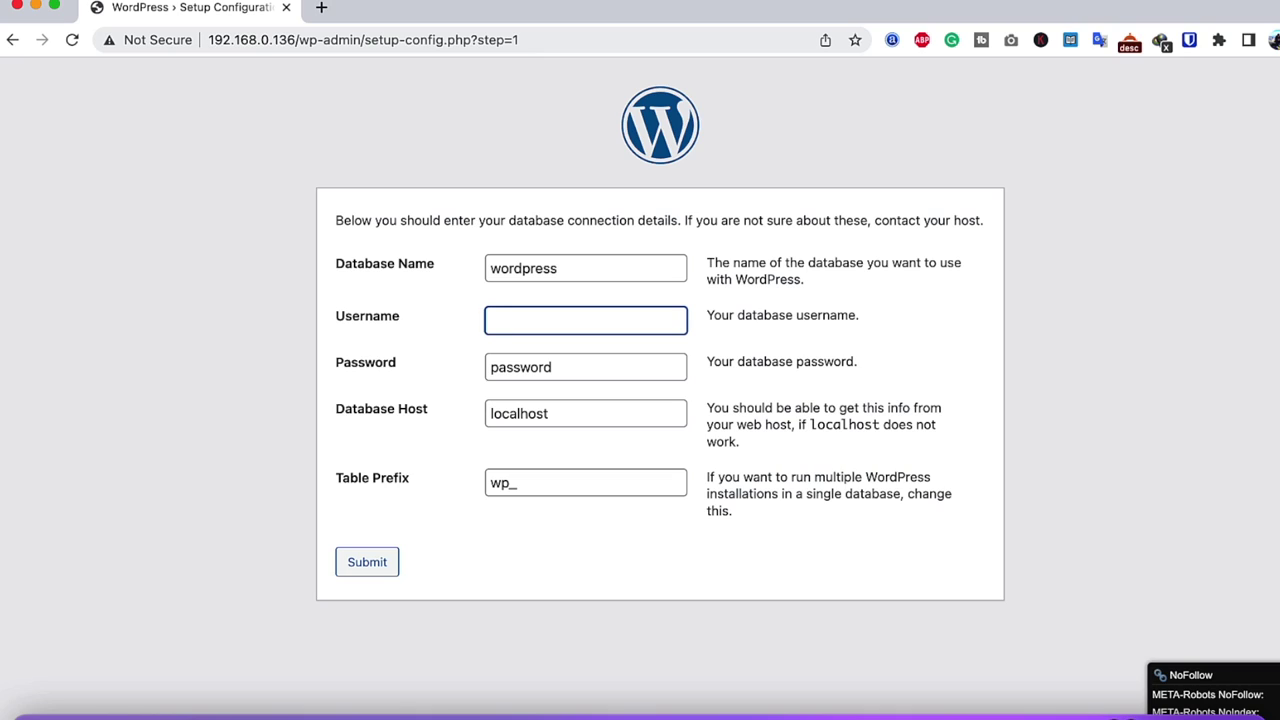
text(ravi)
key(Tab)
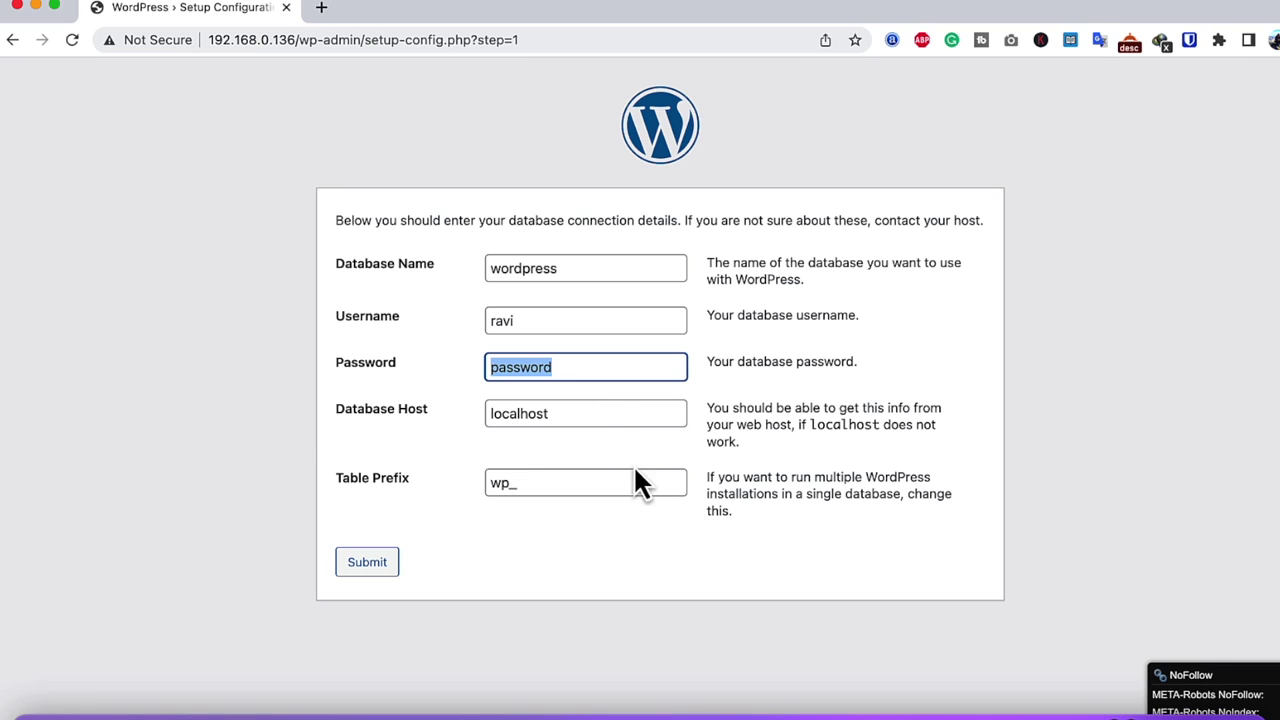
Fill in the database password, submit the connection details, and run the WordPress installation
click(576, 446)
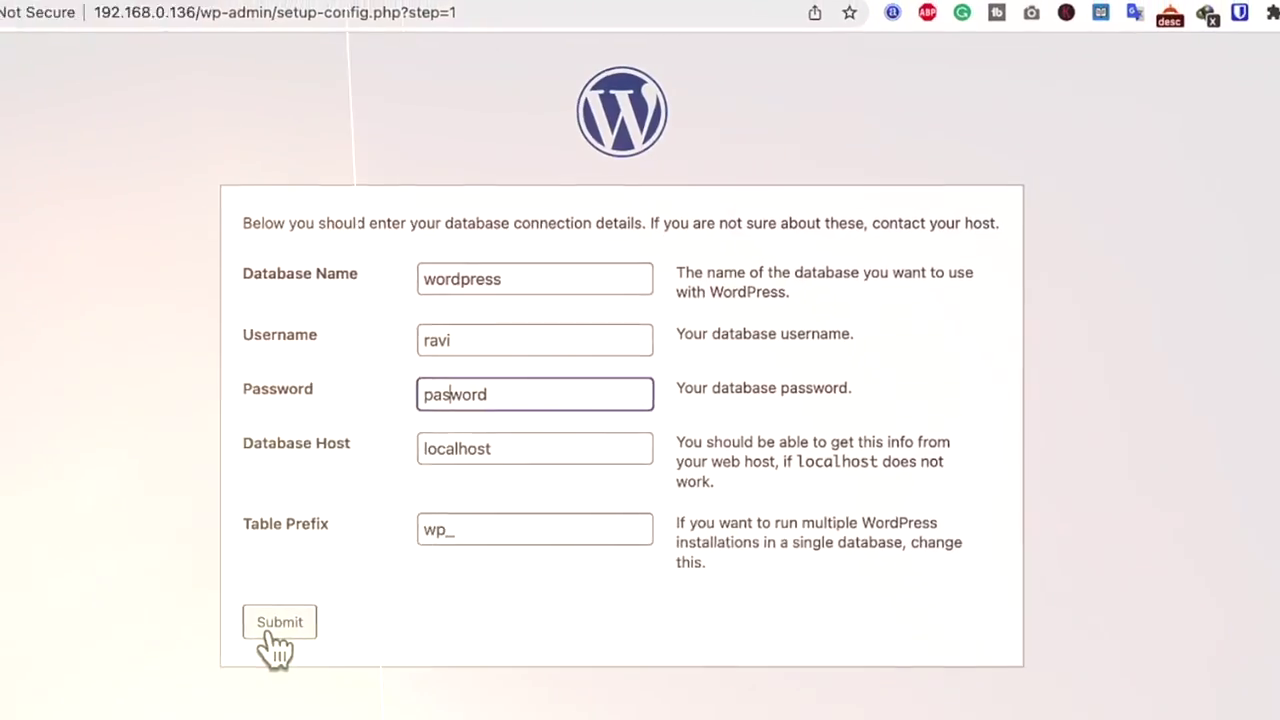
click(271, 640)
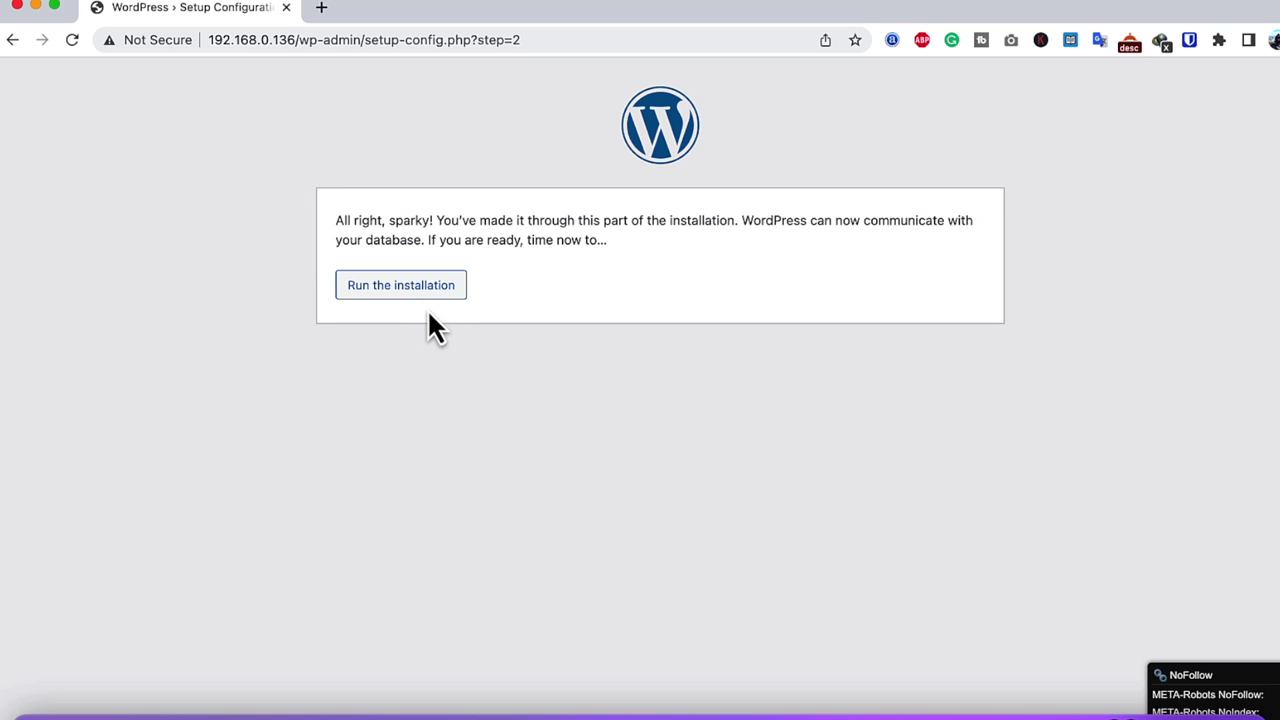
click(430, 297)
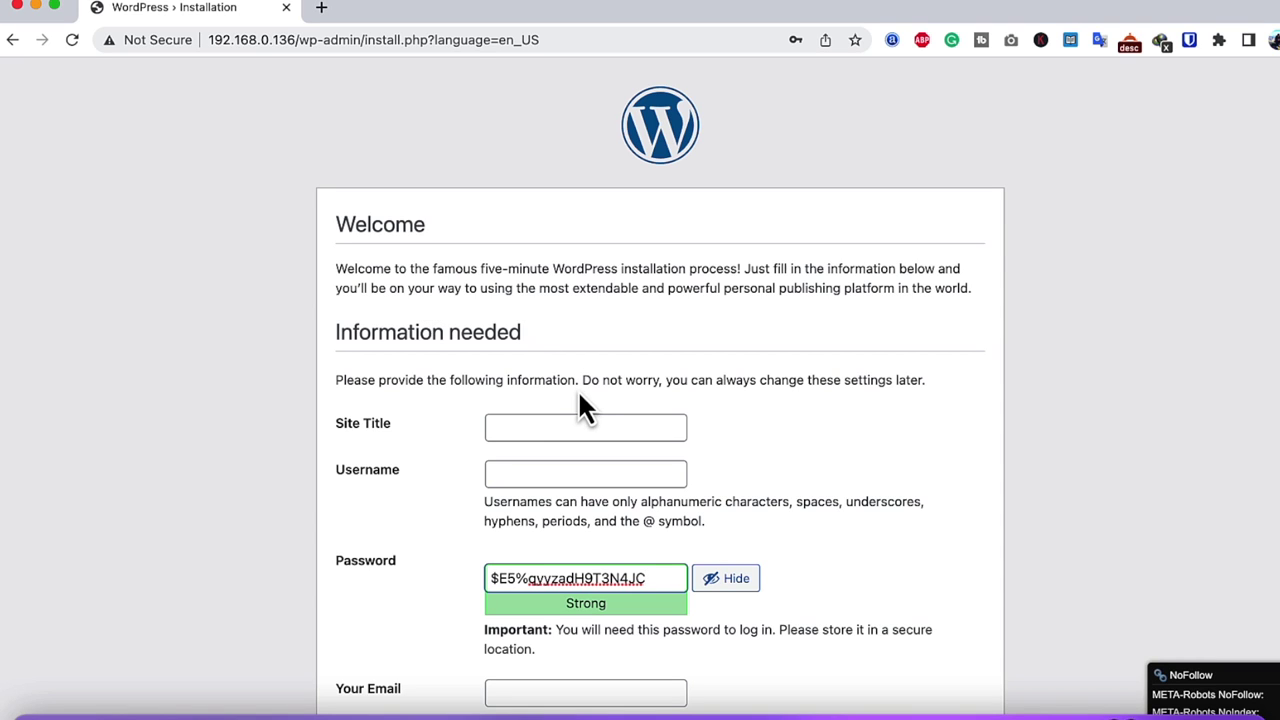
Set the site title to "Welcome To My Site on Pi" and enter the administrator's username
scroll(580, 395, down, 3)
scroll(580, 395, up, 3)
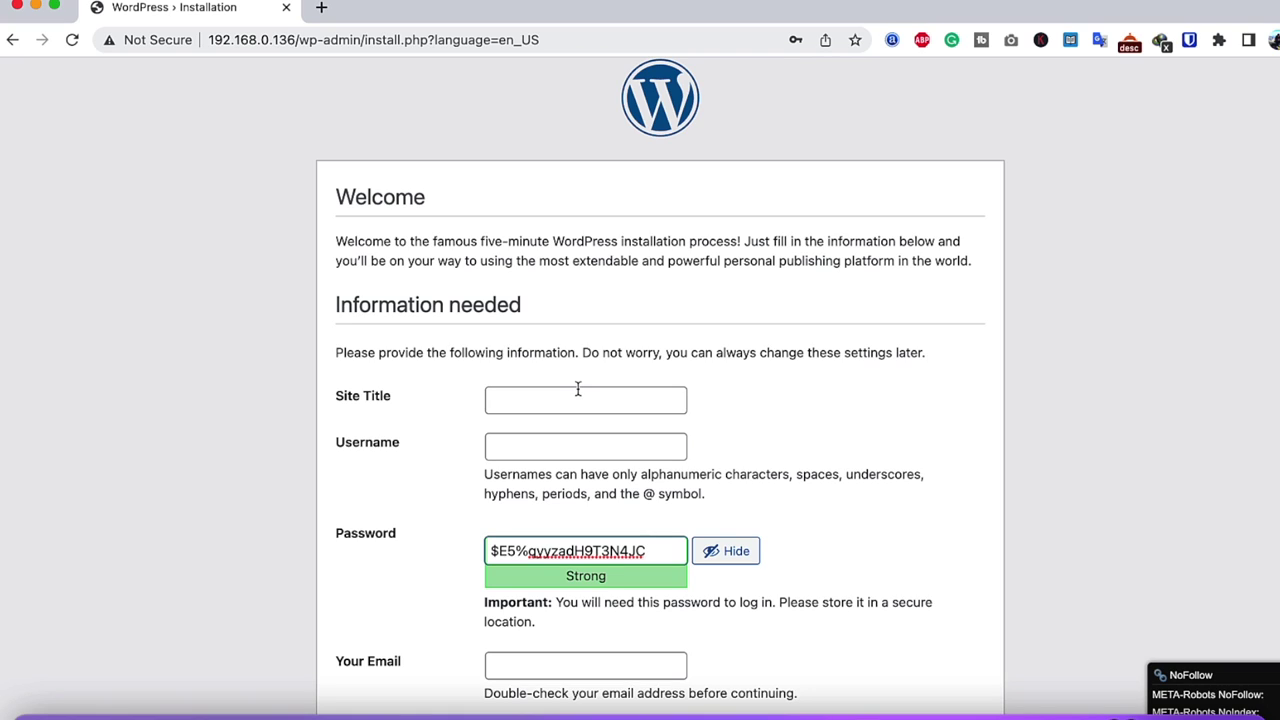
click(572, 401)
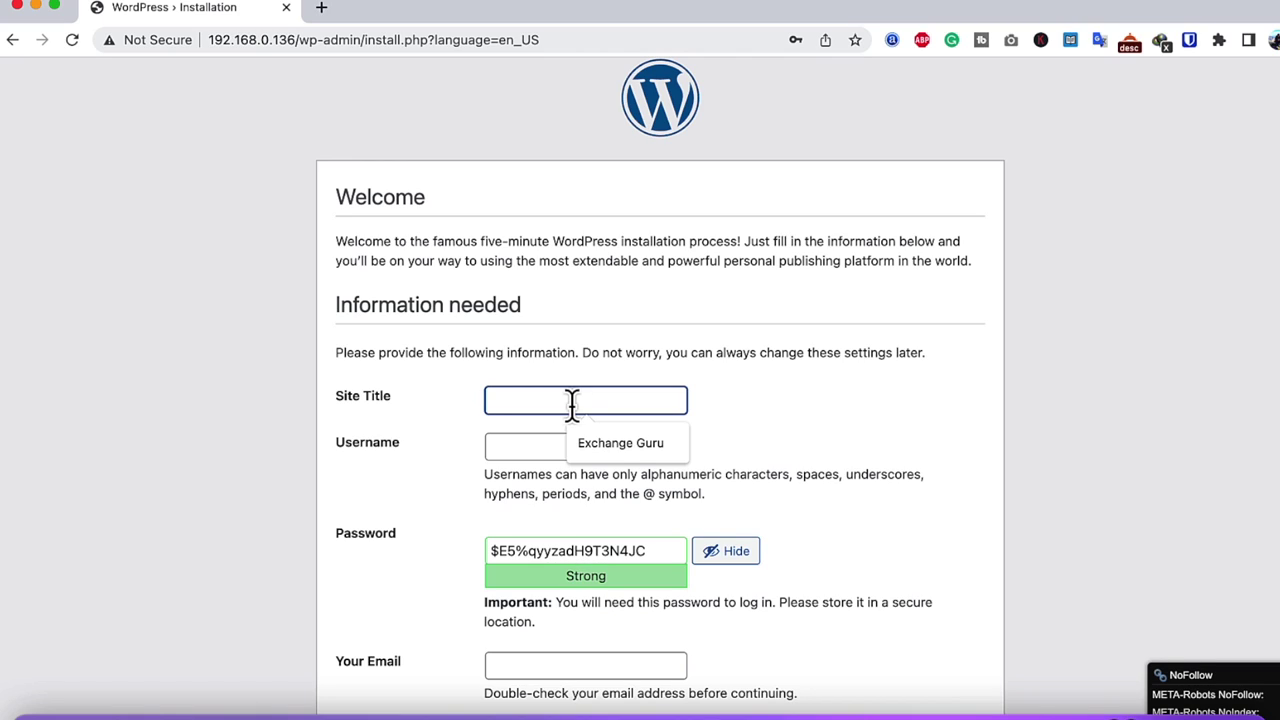
text(Welcome T)
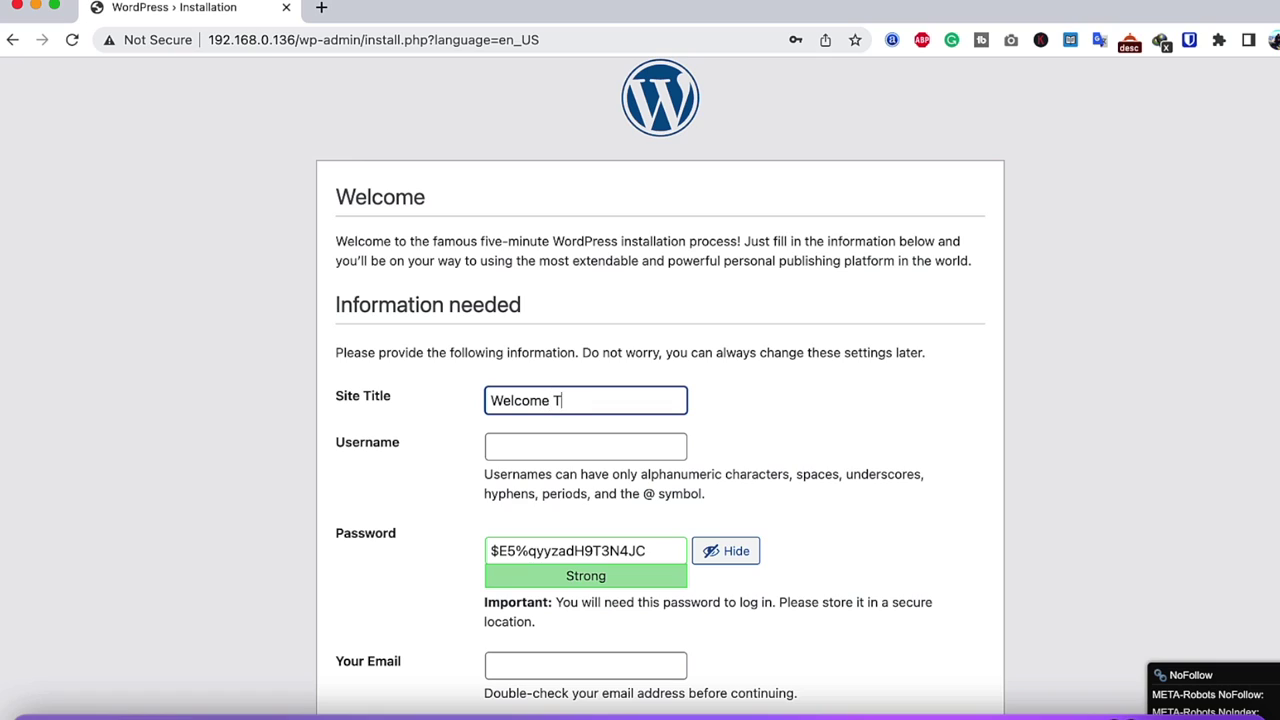
text(o My Site on Pi)
key(Tab)
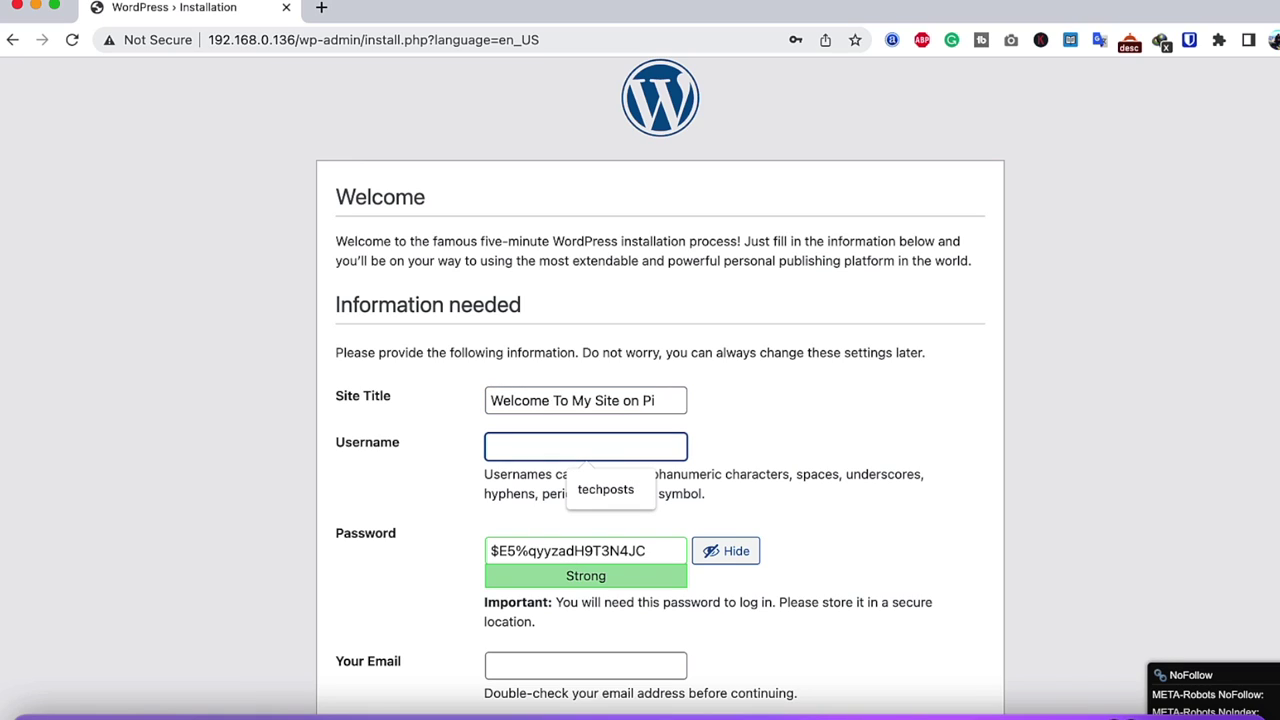
text(ravi)
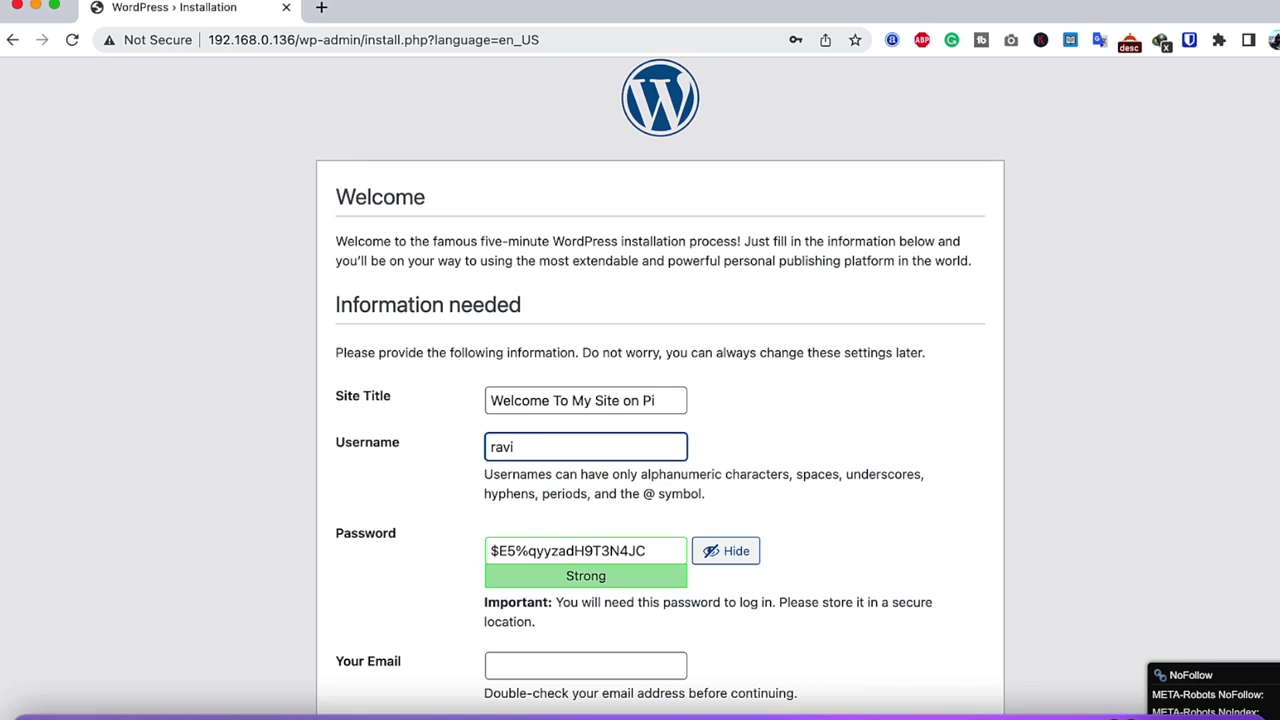
key(Tab)
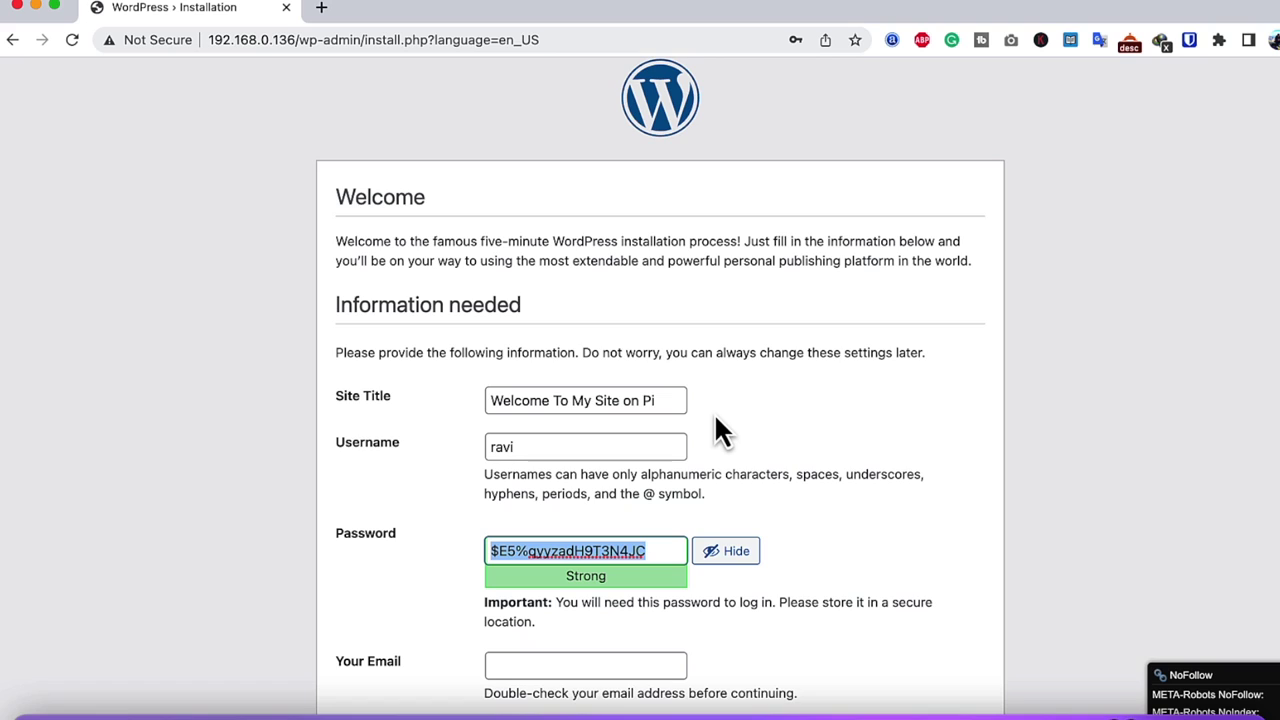
Fill in the administrator's email address from the saved suggestion and install WordPress, keeping the generated password
scroll(716, 420, down, 3)
click(584, 512)
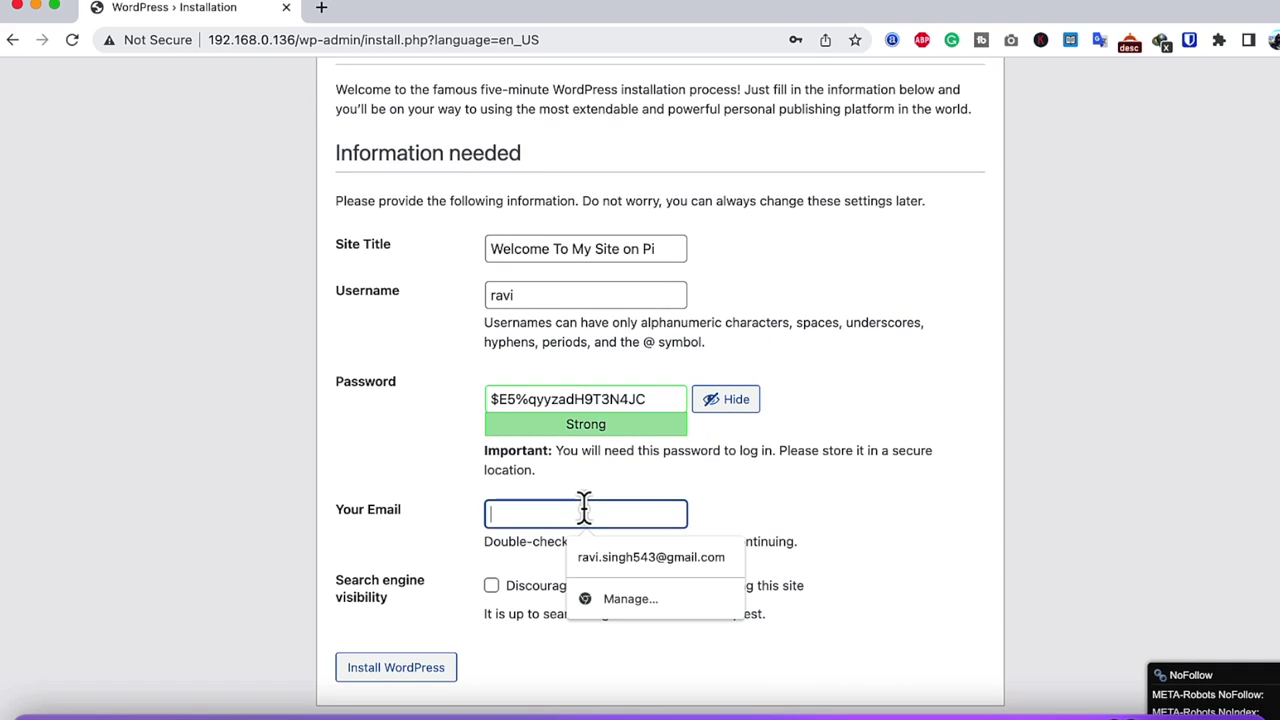
click(613, 556)
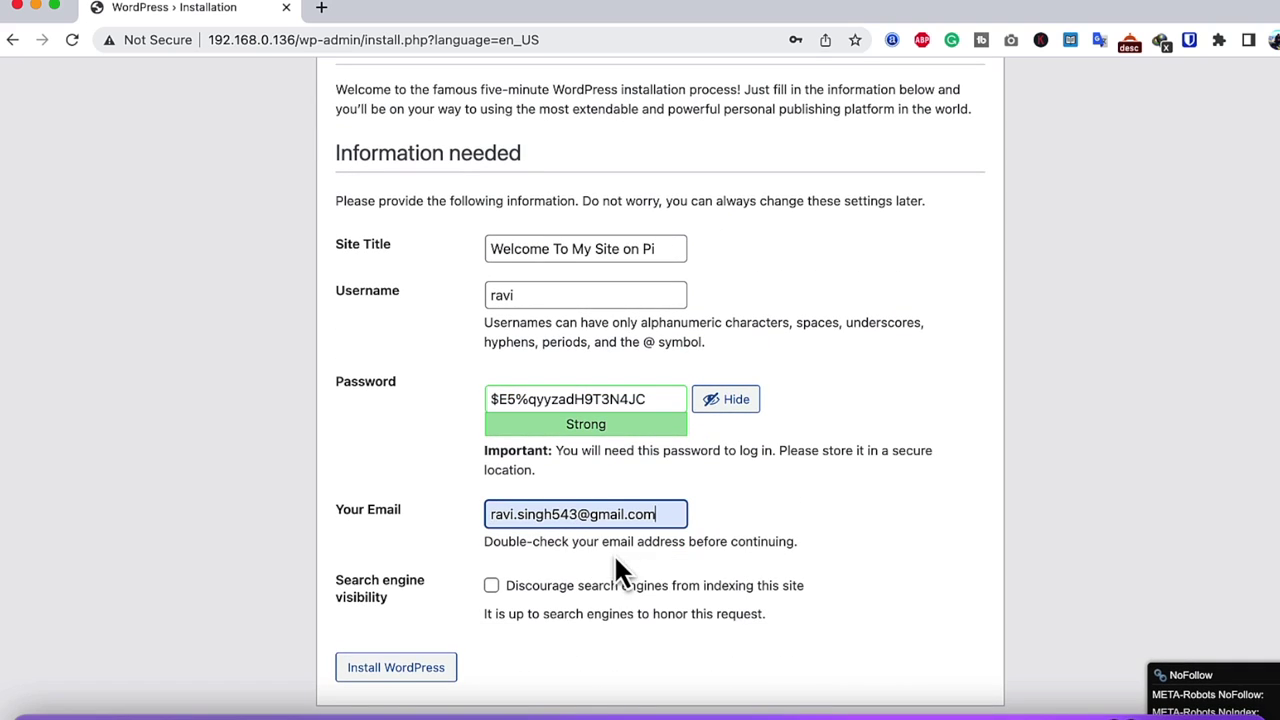
click(778, 510)
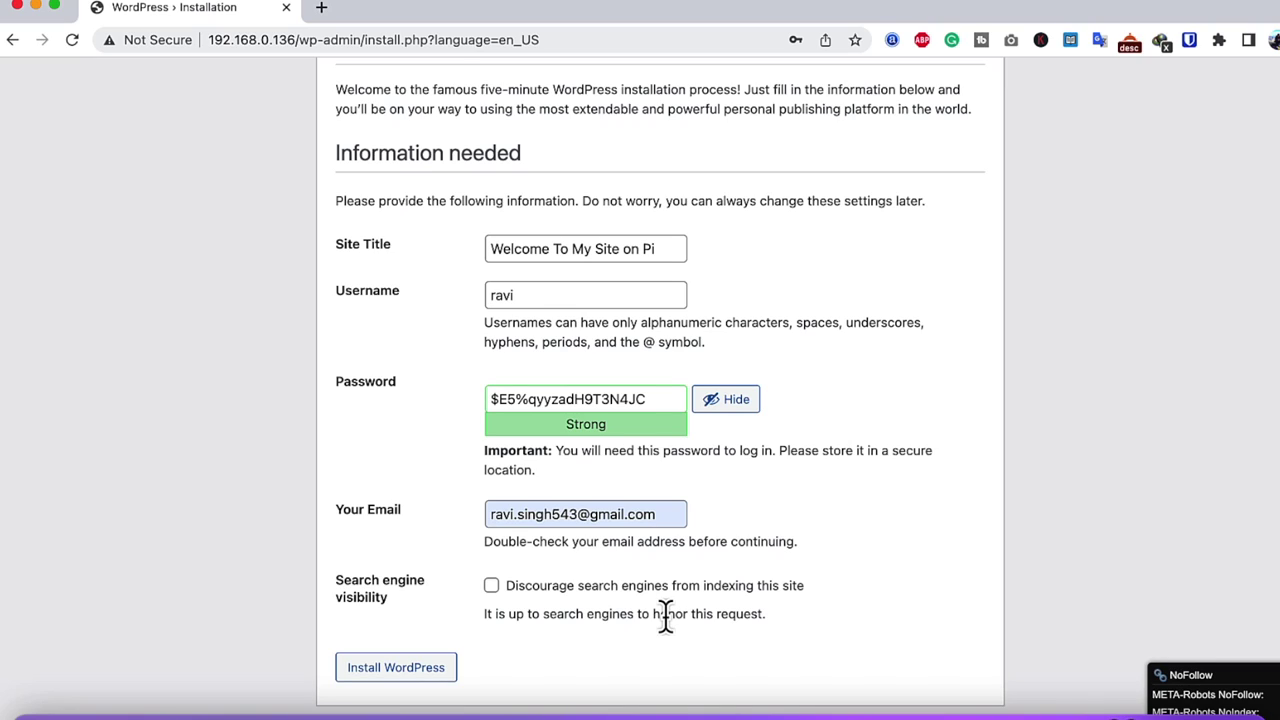
click(418, 672)
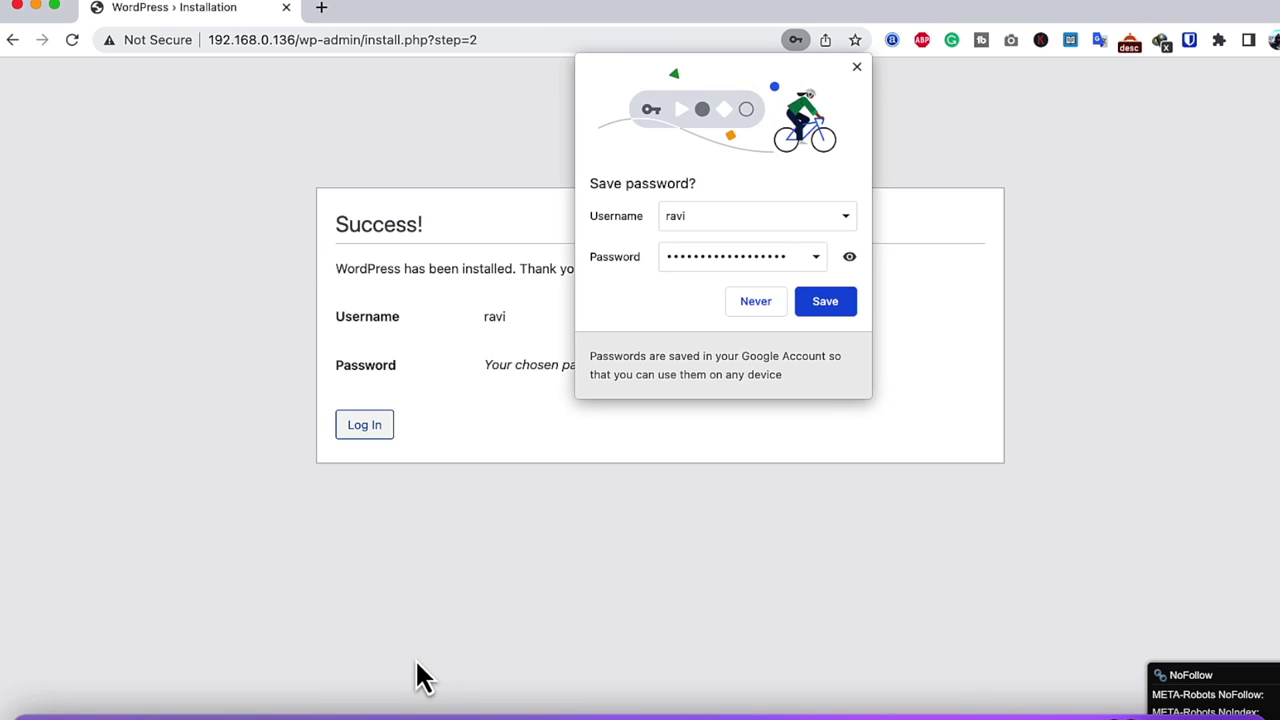
Open the newly installed site's home page at 192.168.0.136
click(400, 48)
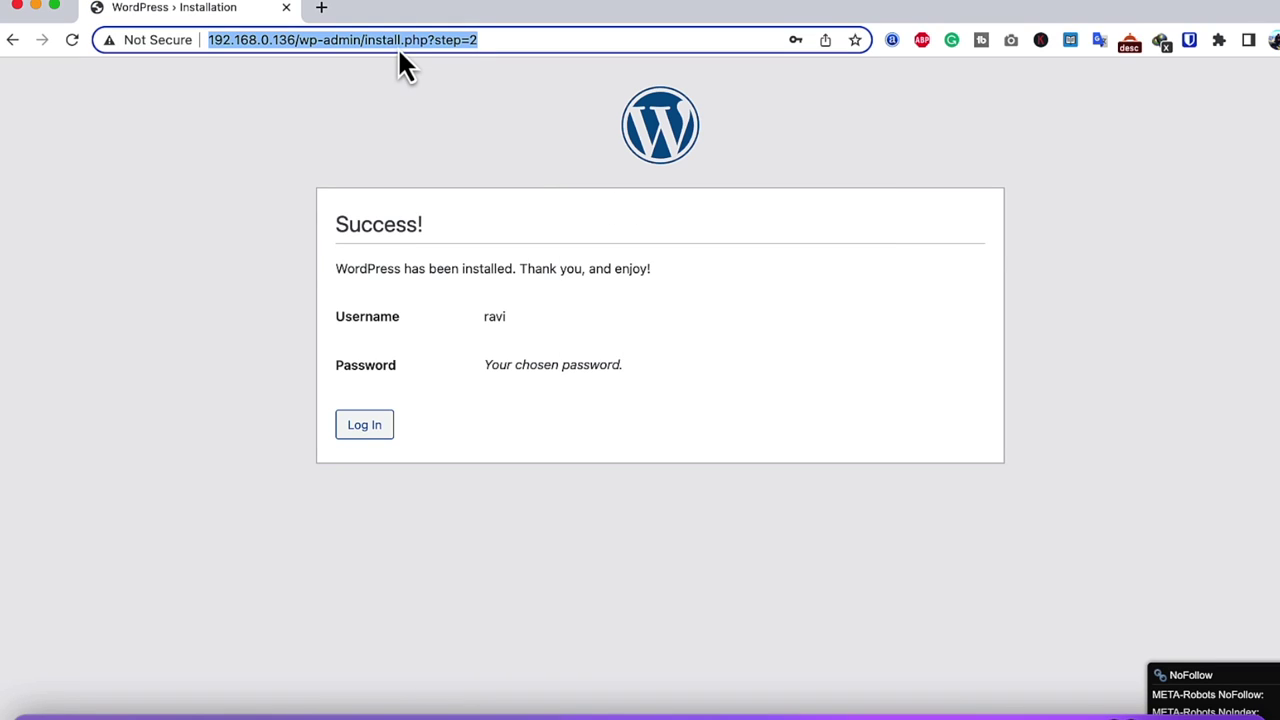
text(192.168.0.136)
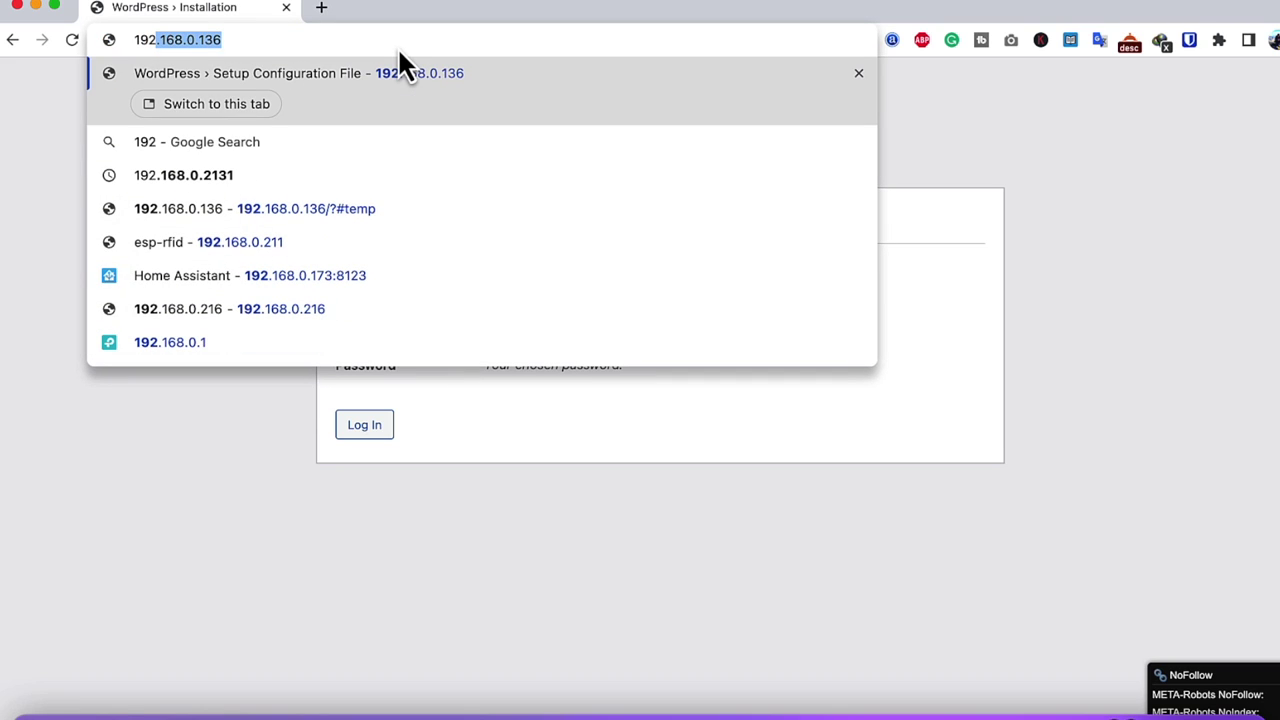
key(Return)
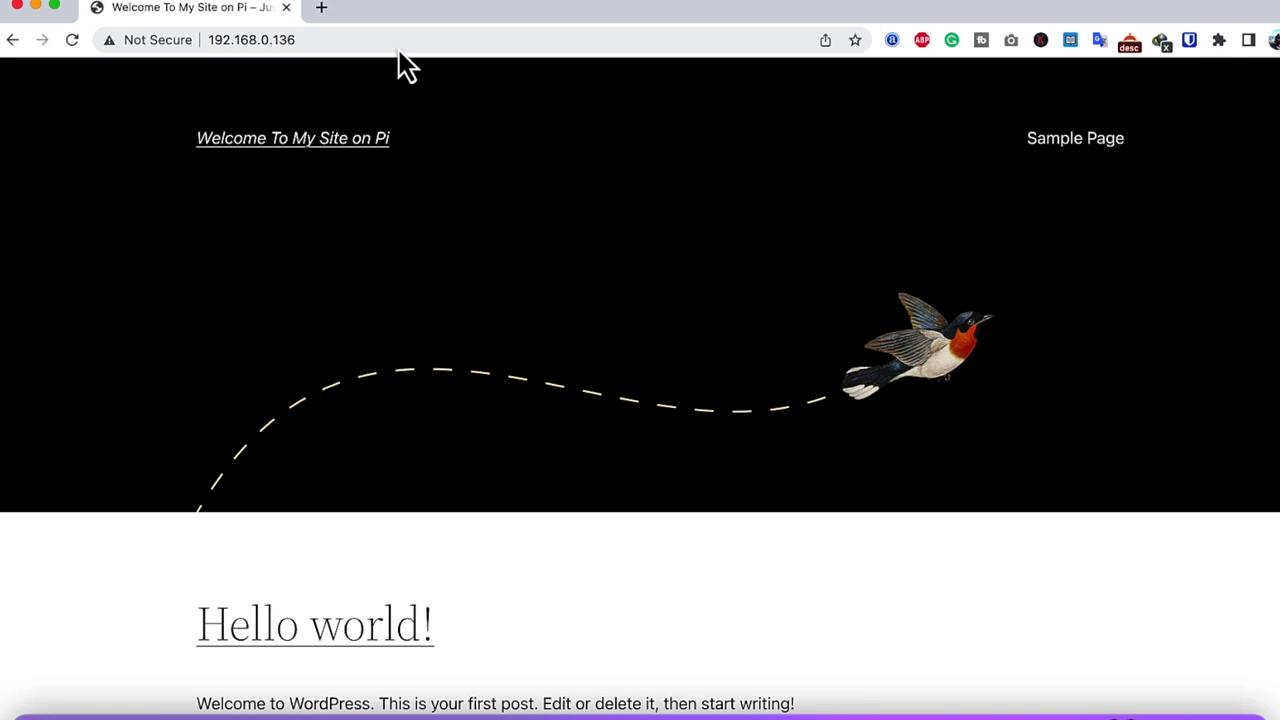
Go to the WordPress admin login page at 192.168.0.136/wp-admin
click(380, 40)
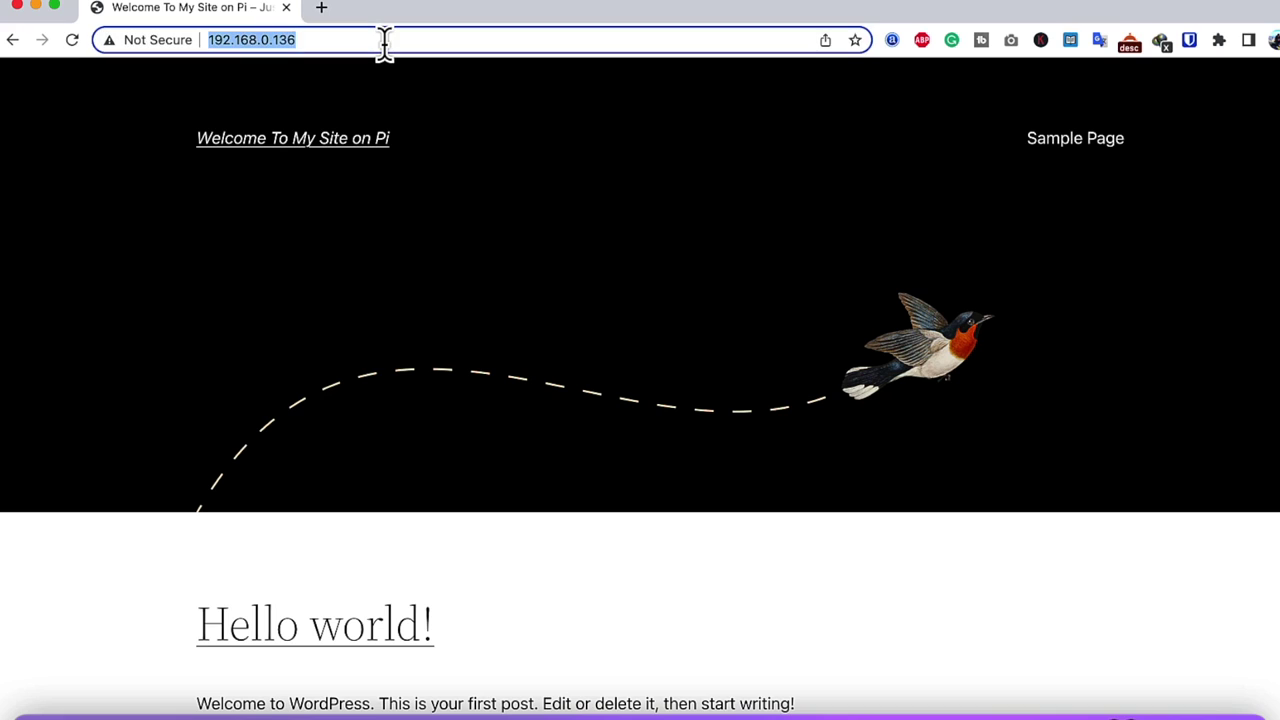
click(384, 40)
text(/wp-)
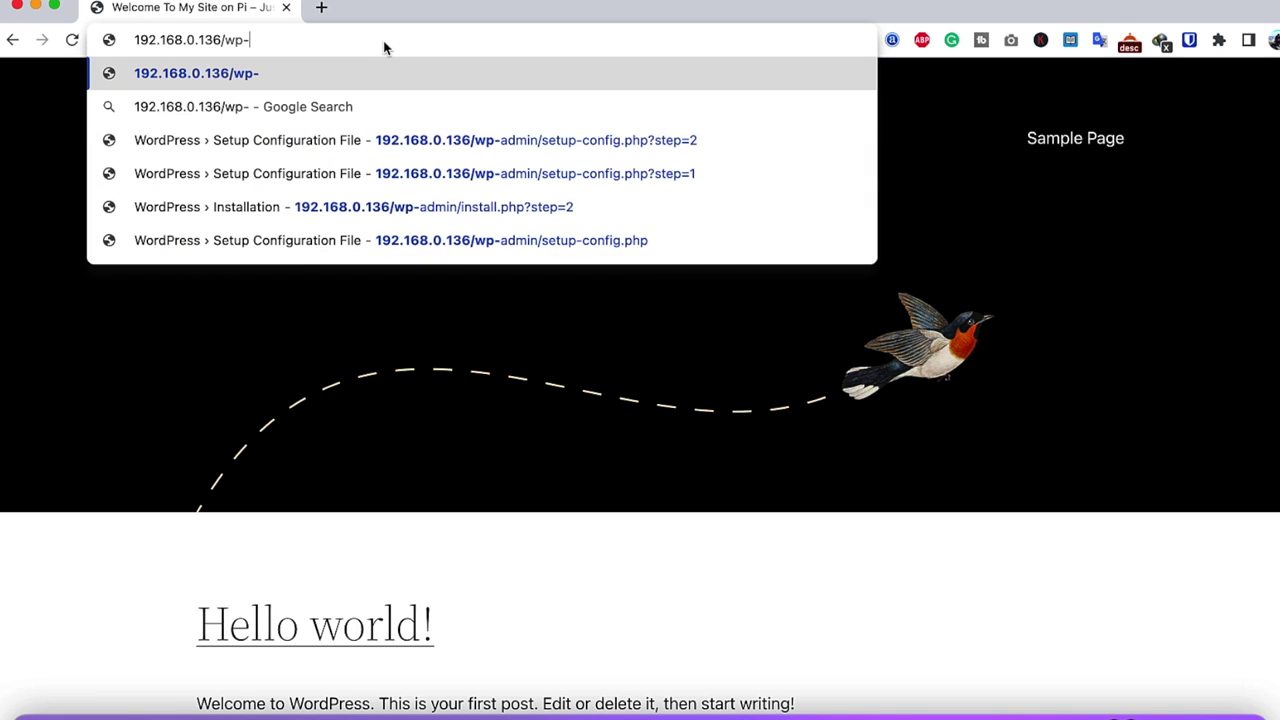
text(admin)
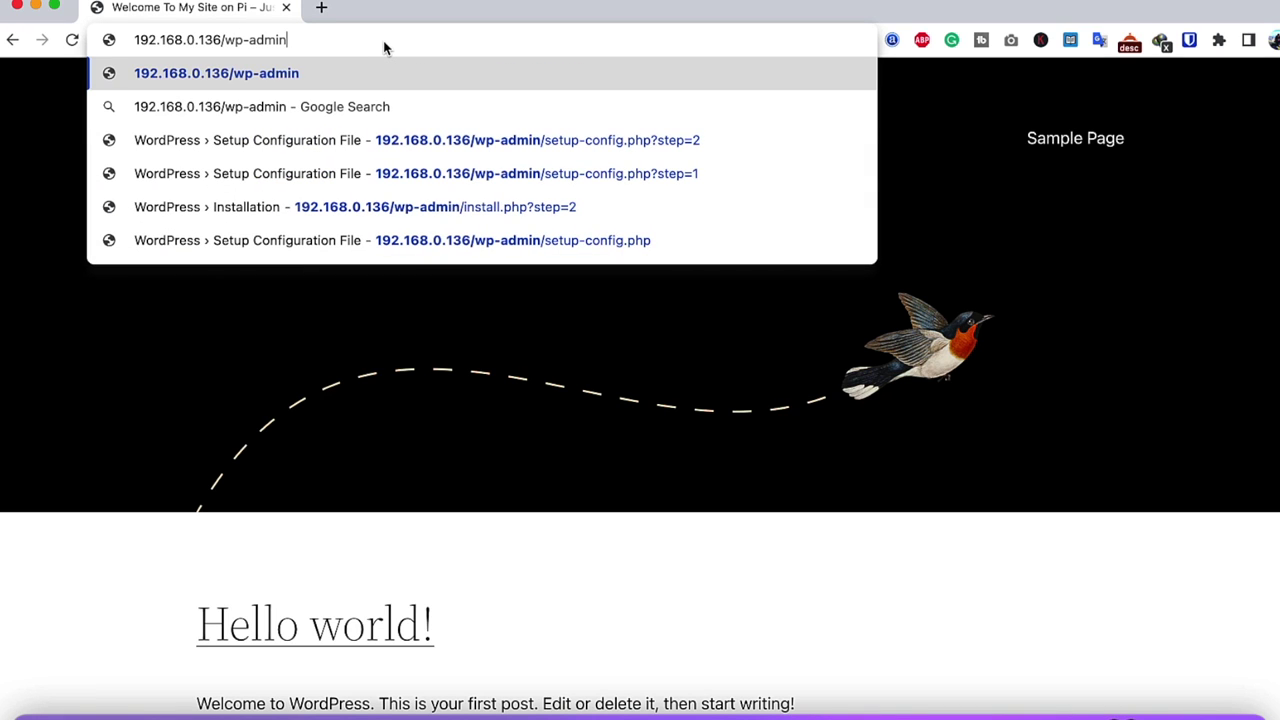
key(Return)
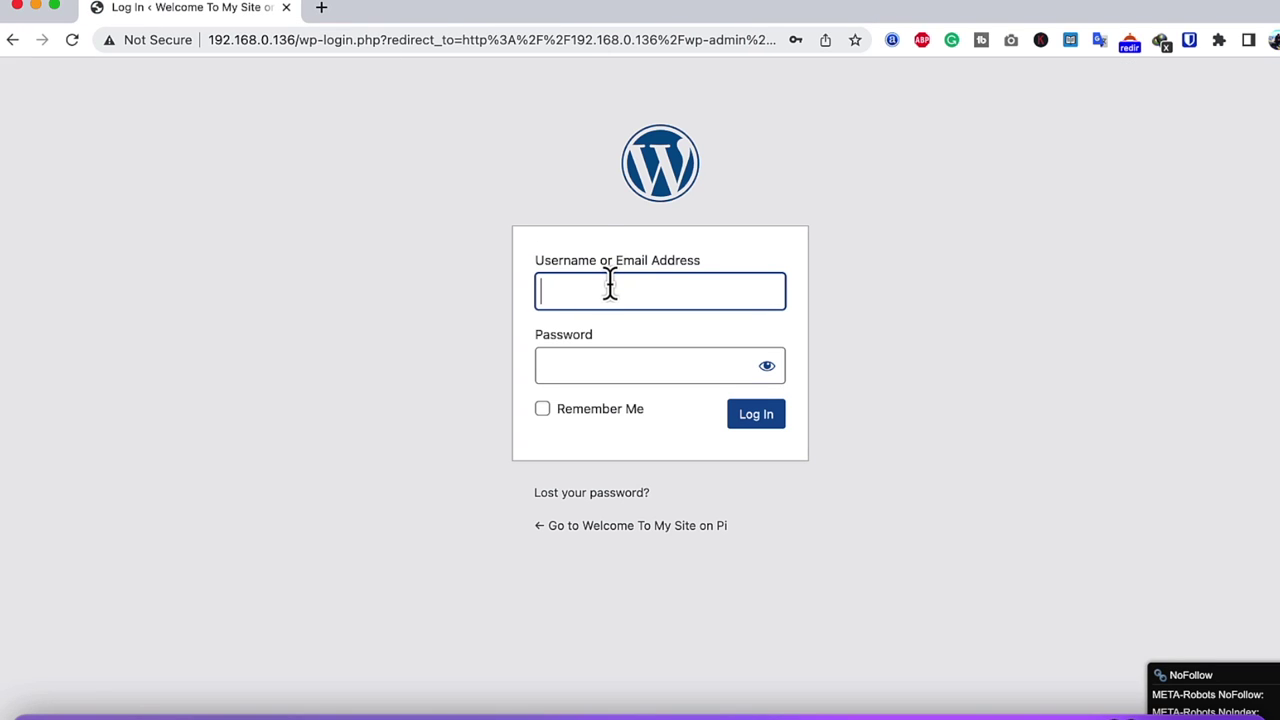
Log in to WordPress with the administrator's username and the account password
text(ravi)
key(Tab)
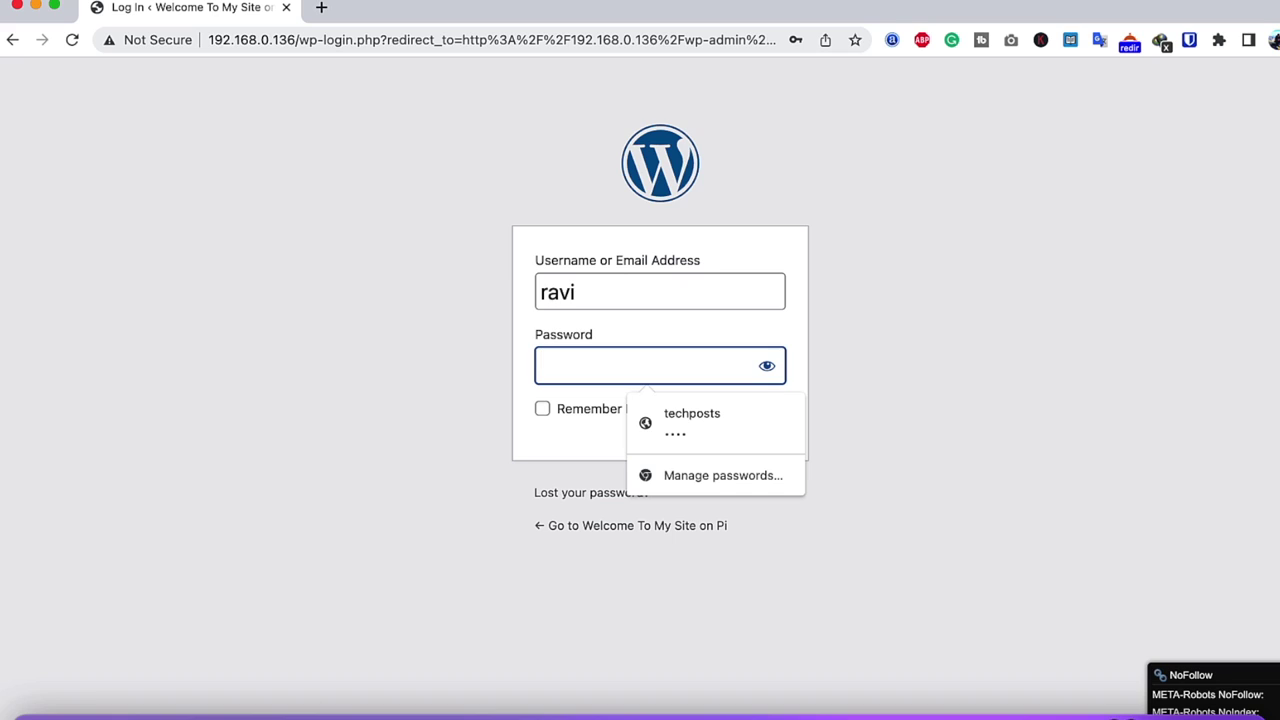
key(super+v)
click(764, 414)
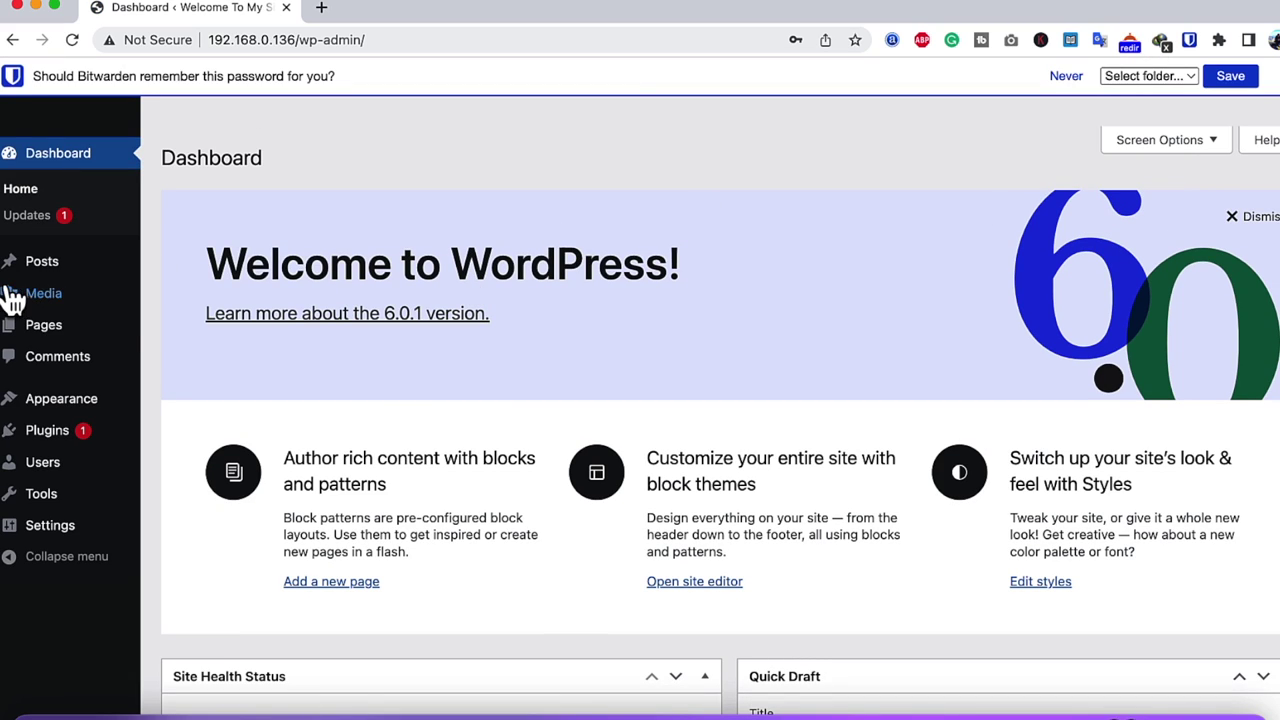
Open the installed themes and activate the Twenty Twenty theme
mouse_move(33, 282)
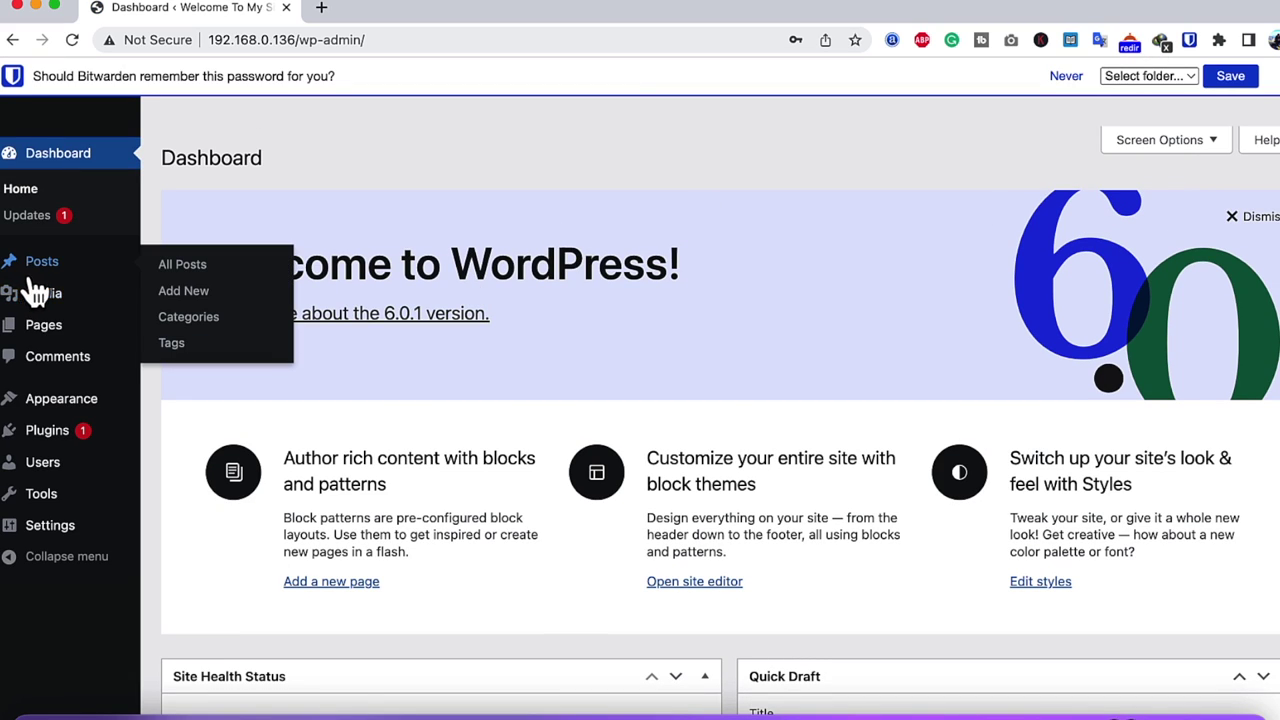
click(87, 401)
mouse_move(714, 377)
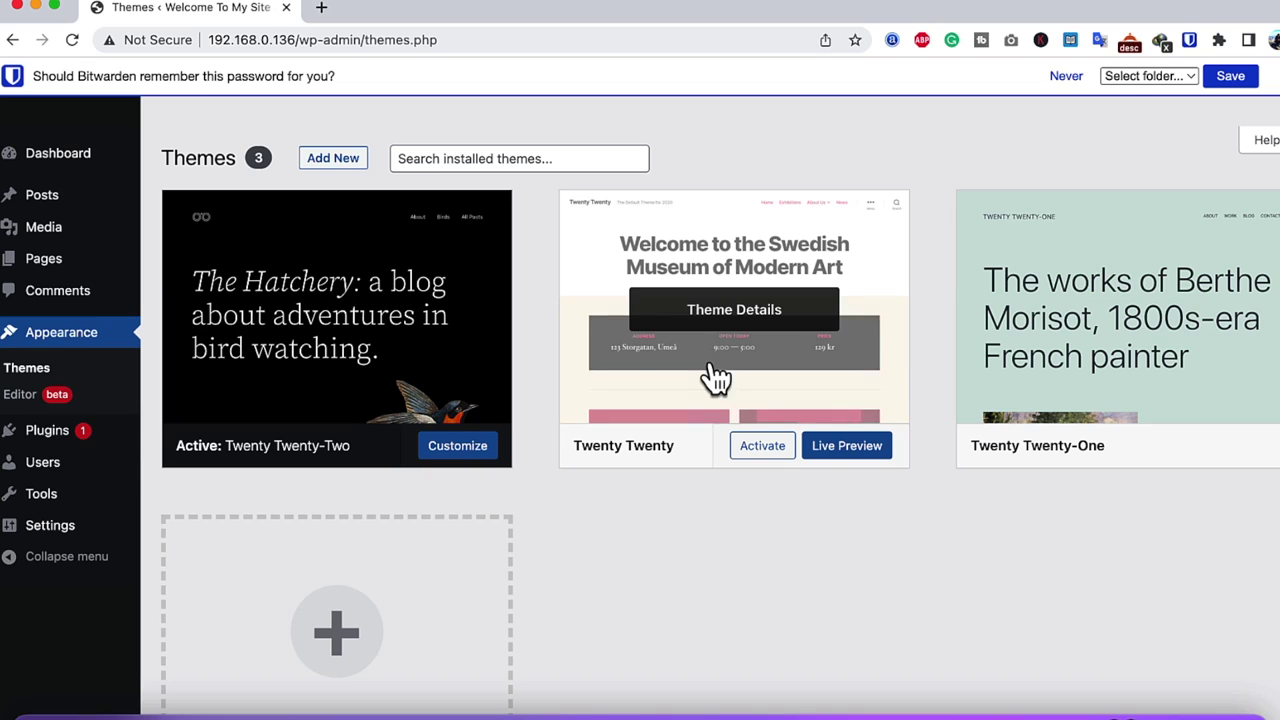
click(784, 452)
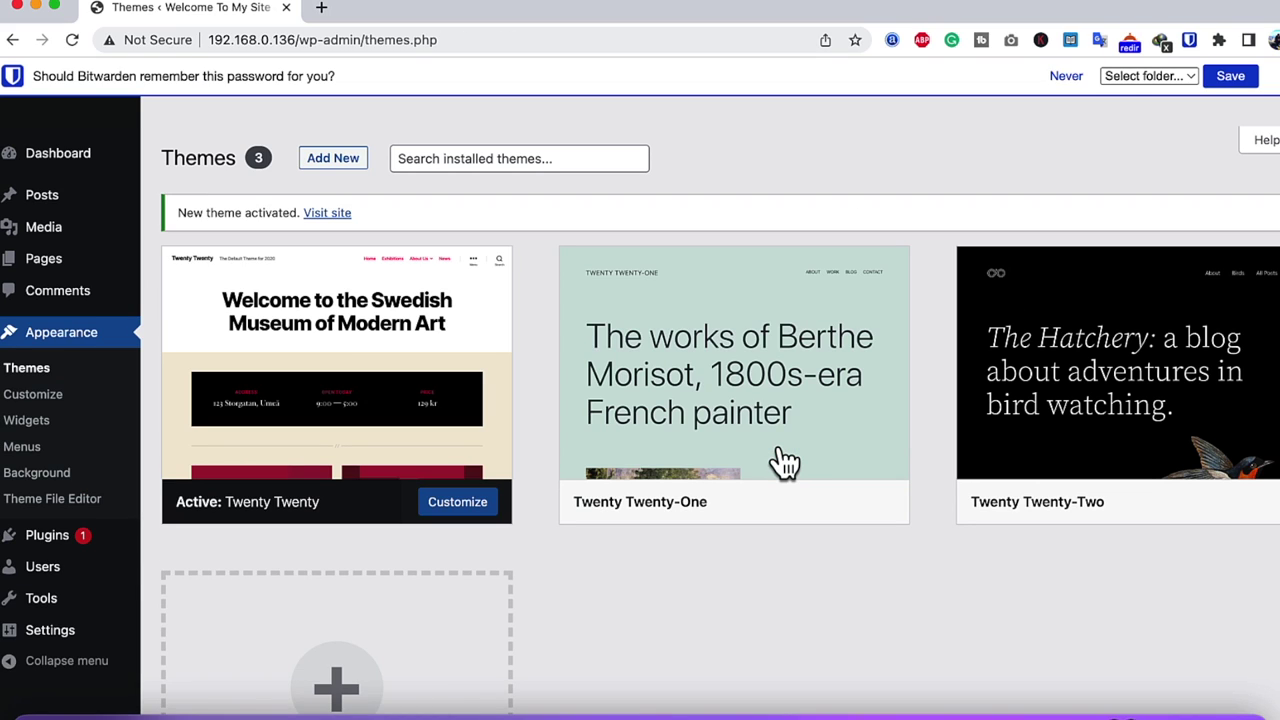
View the site with its new theme at 192.168.0.136 in a new browser tab
click(321, 9)
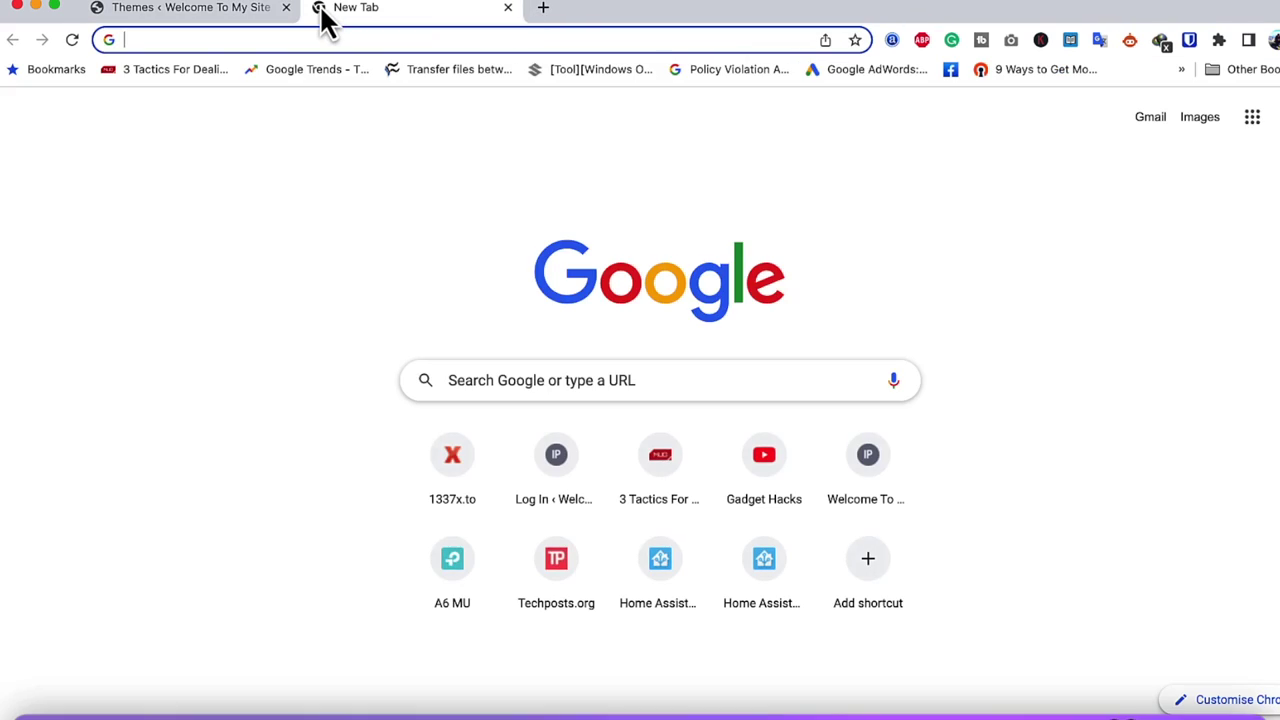
text(192.168.0.136)
key(Return)
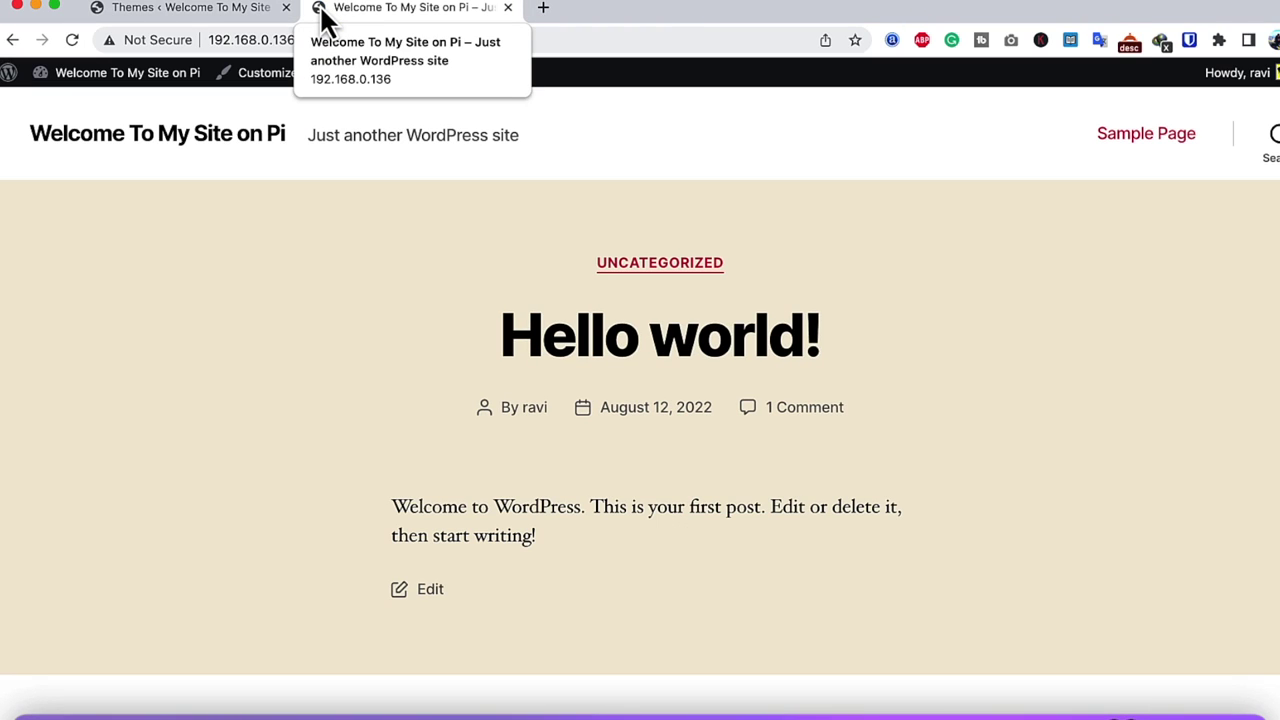